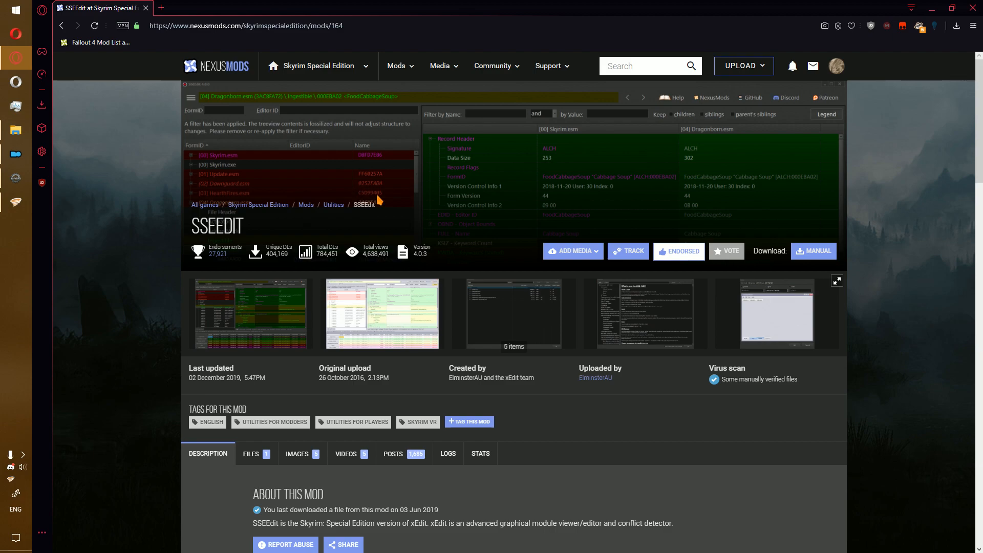
Scroll the SSEEdit mod page down to the Files list showing main file SSEEdit 4_0_3.
double_click(223, 226)
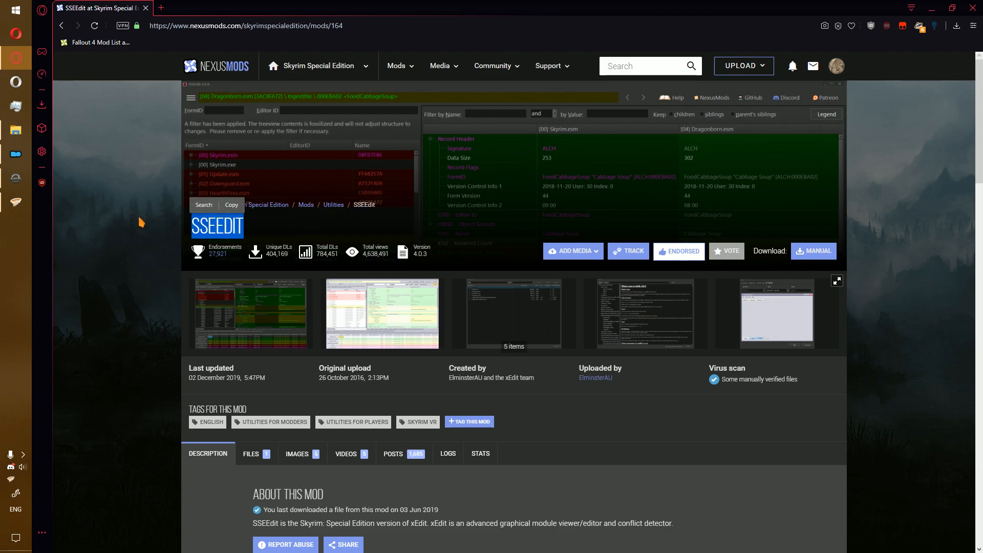
click(141, 222)
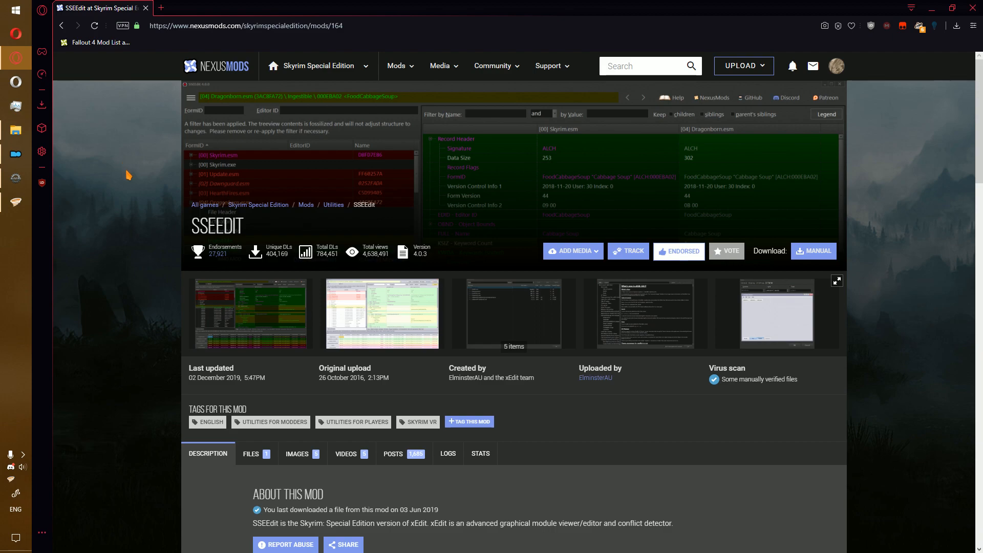
scroll(430, 190, down, 2)
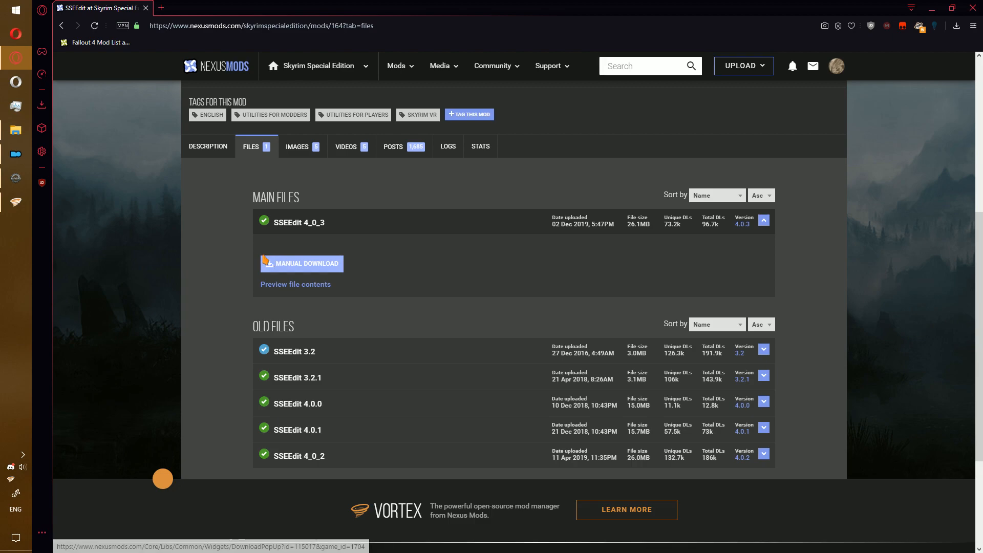
Manually download SSEEdit 4_0_3 into a new 'tools' folder under D:\games.
click(311, 266)
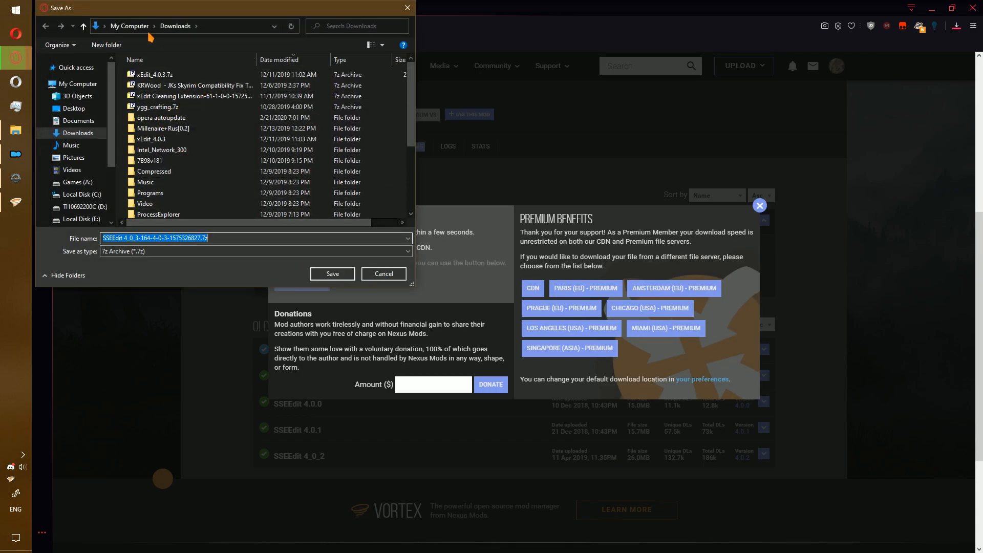
click(79, 206)
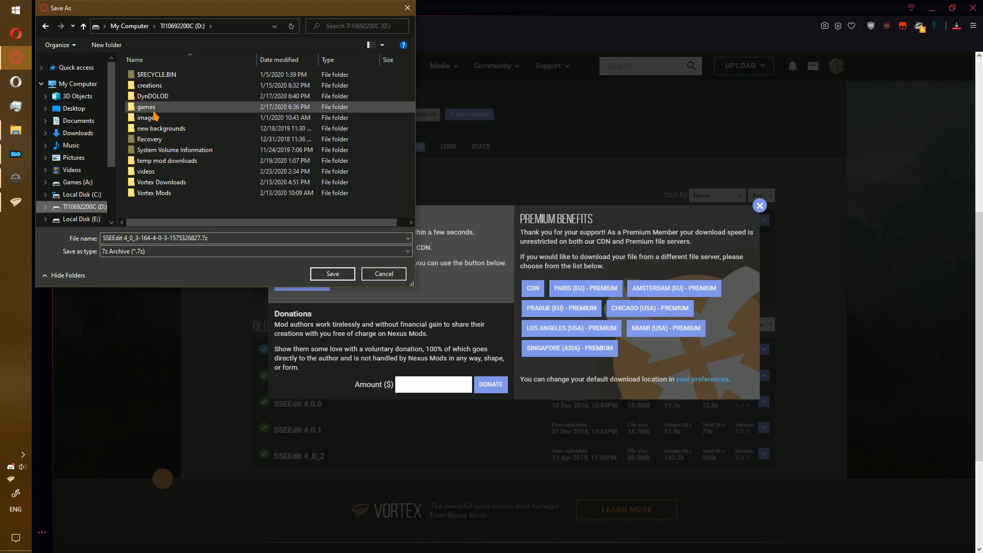
double_click(153, 110)
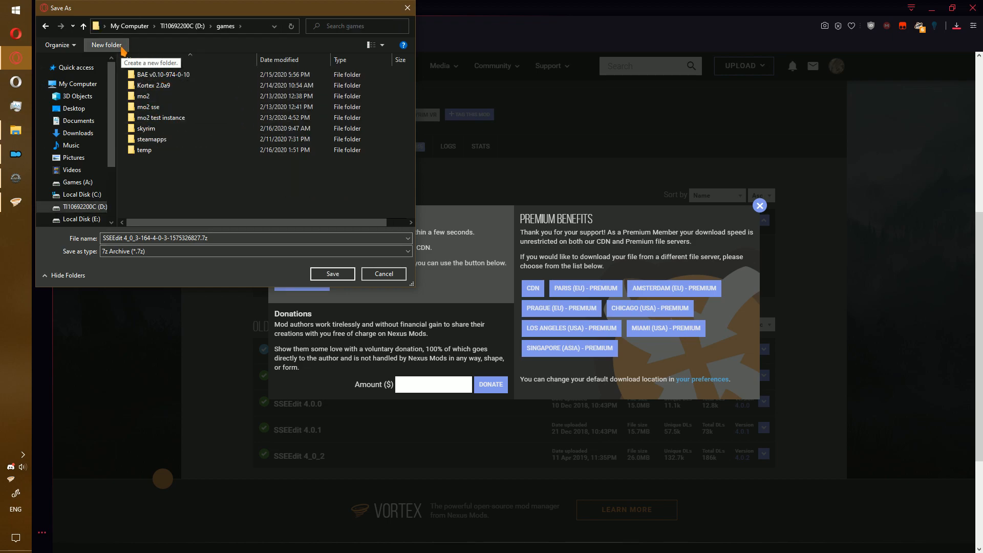
click(123, 50)
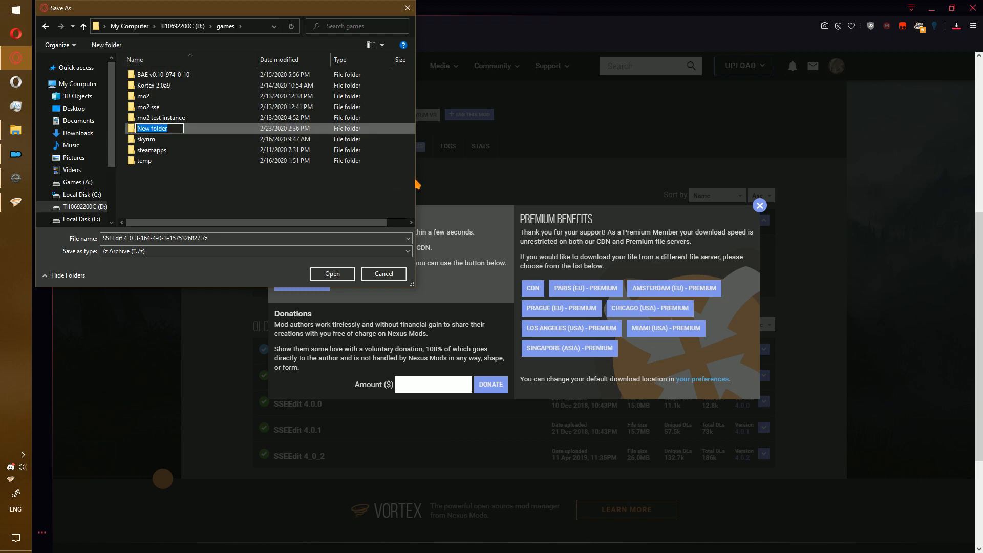
text(tools)
key(Return)
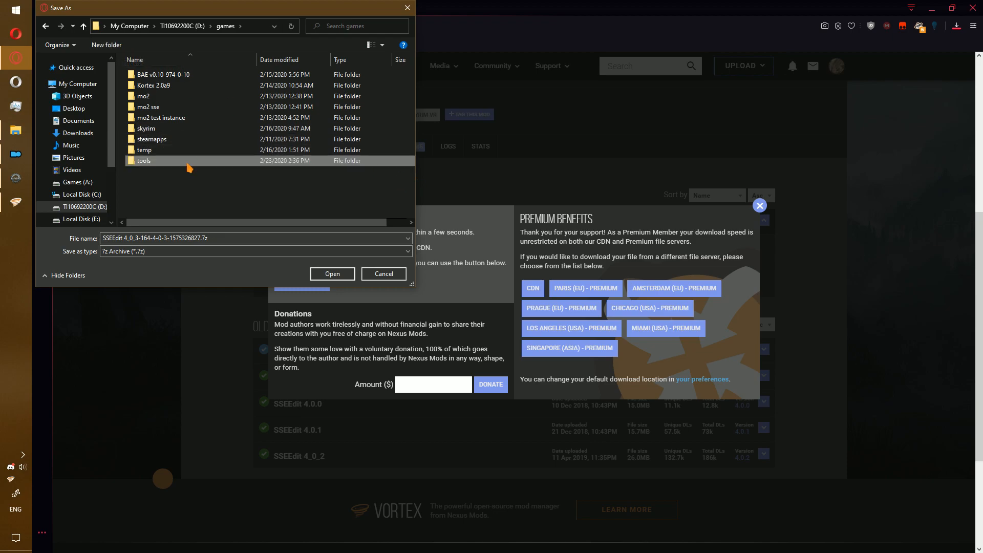
double_click(190, 162)
click(331, 273)
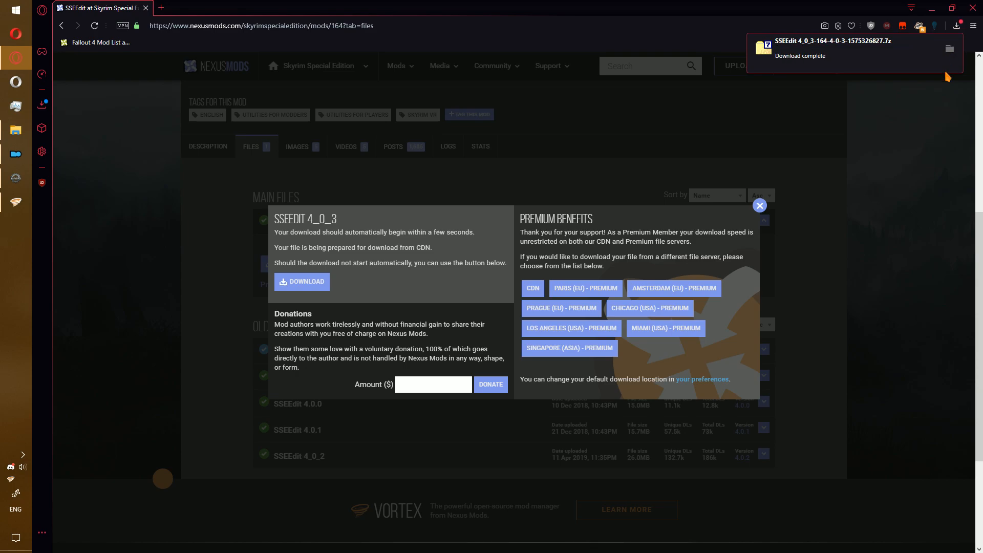
Extract the SSEEdit 7z archive to its own folder with 7-Zip and delete the archive.
click(950, 52)
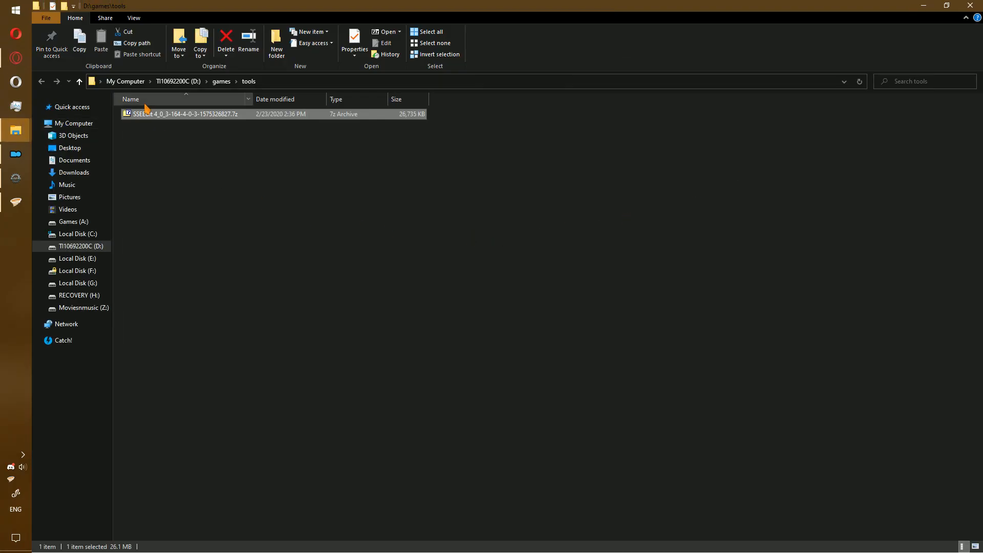
right_click(160, 112)
mouse_move(259, 131)
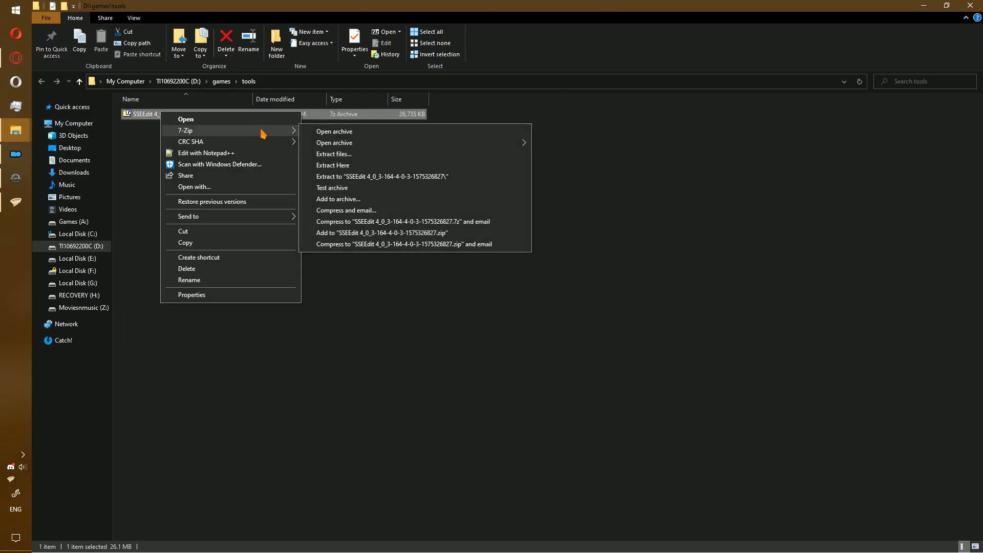
click(385, 177)
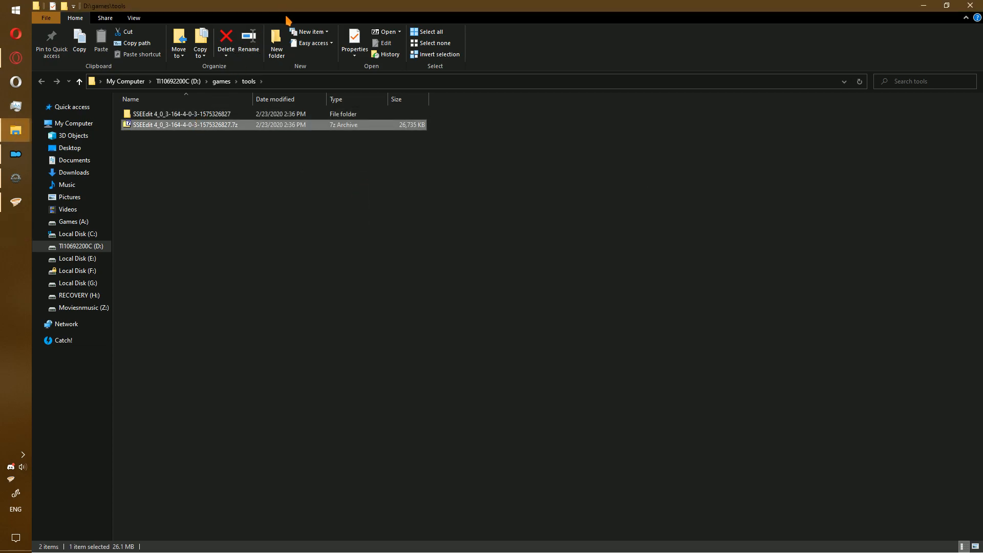
key(Delete)
Rename the extracted SSEEdit folder in D:\games\tools to 'xEdit'.
double_click(186, 115)
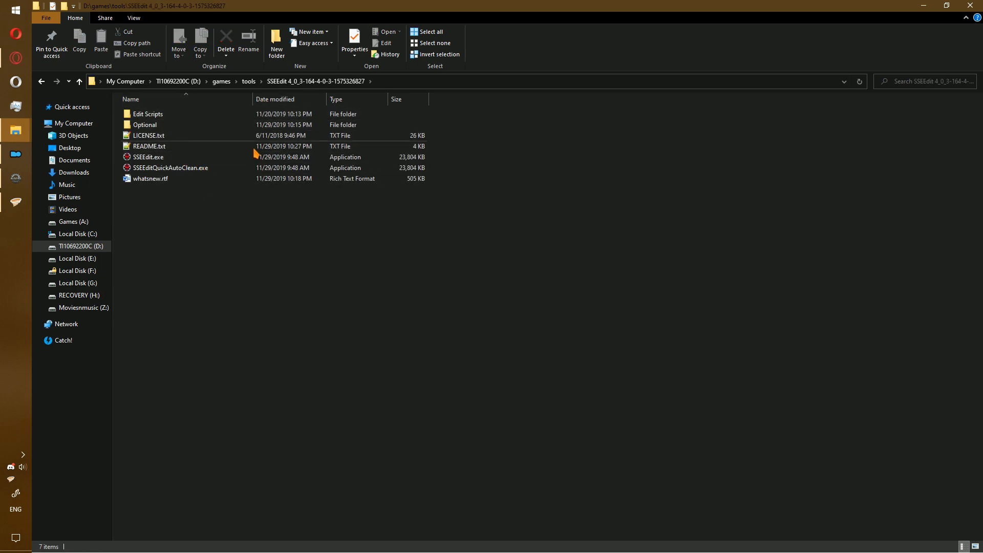
click(249, 81)
click(156, 115)
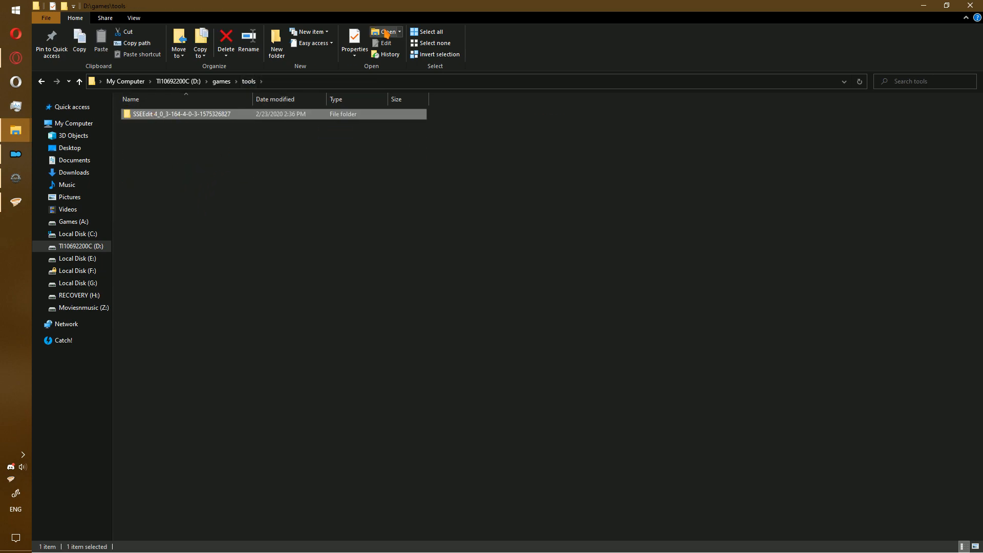
text(xEdit)
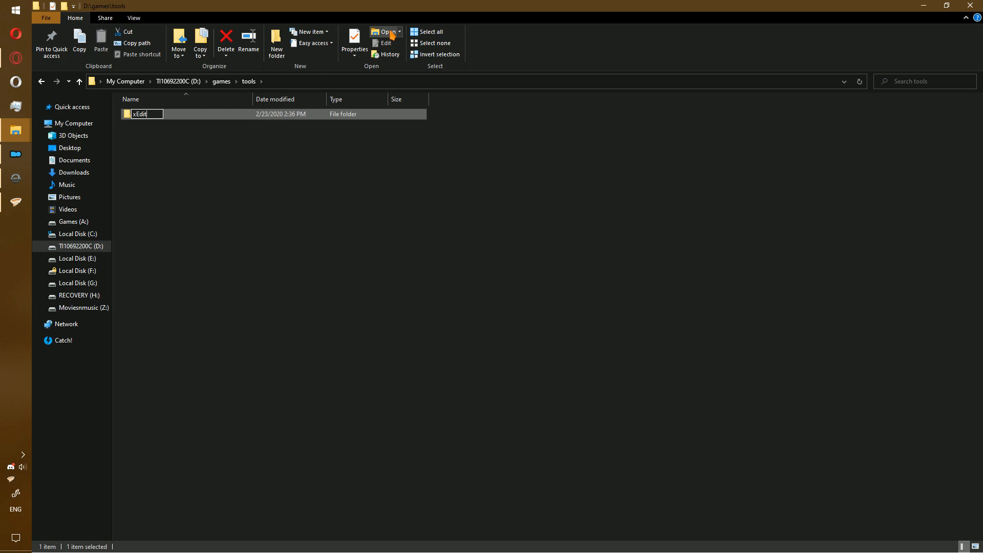
key(Return)
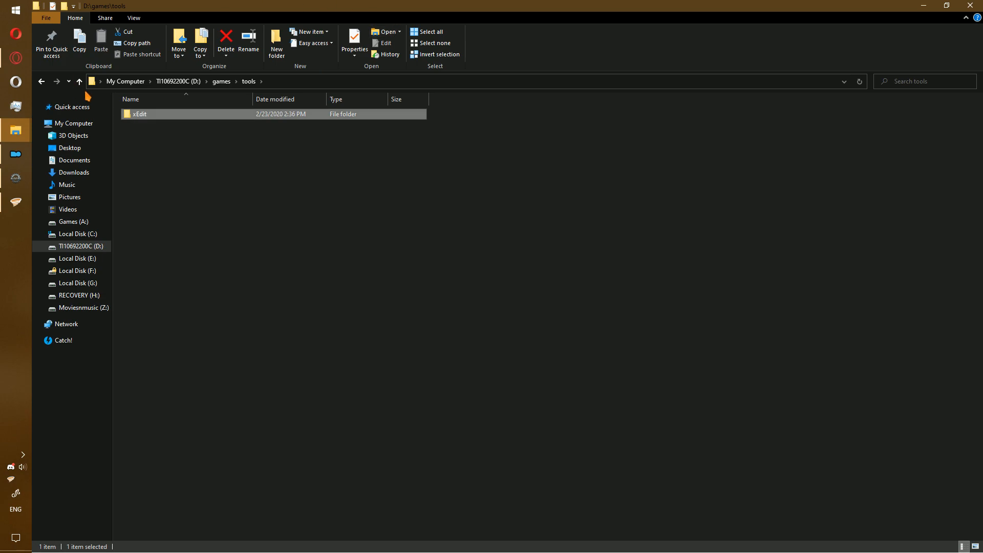
mouse_move(16, 153)
mouse_move(121, 156)
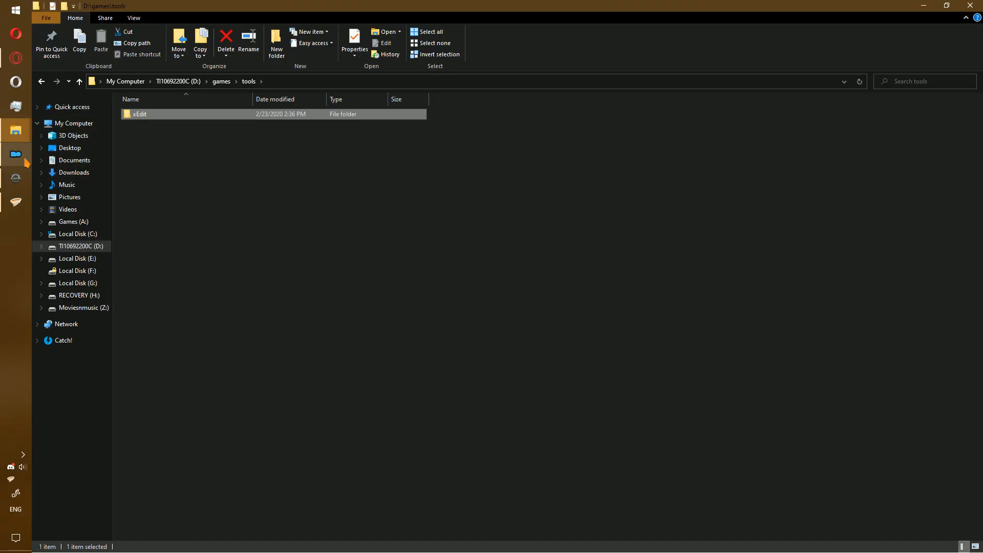
Open Mod Organizer 2's executables editor via the <Edit...> entry.
click(25, 159)
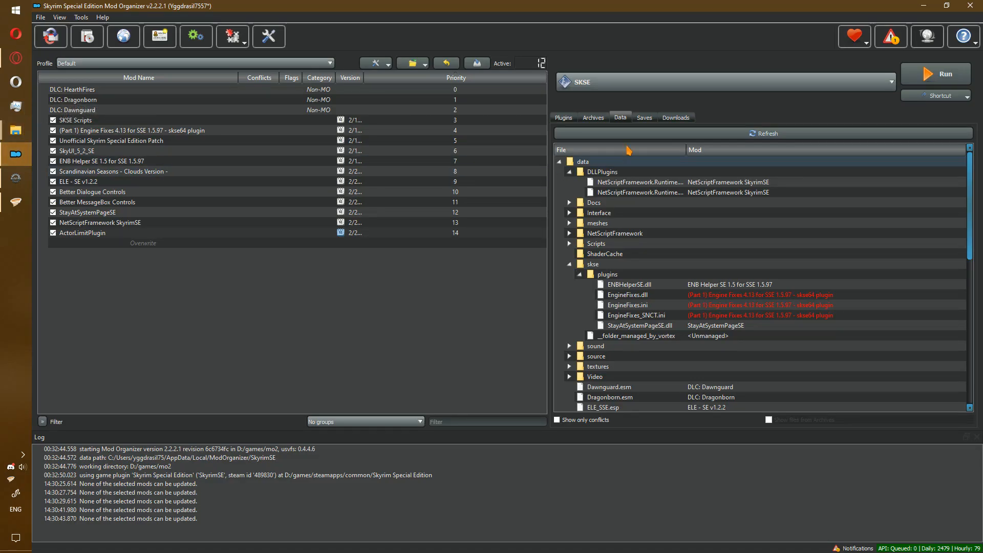
click(563, 122)
click(612, 88)
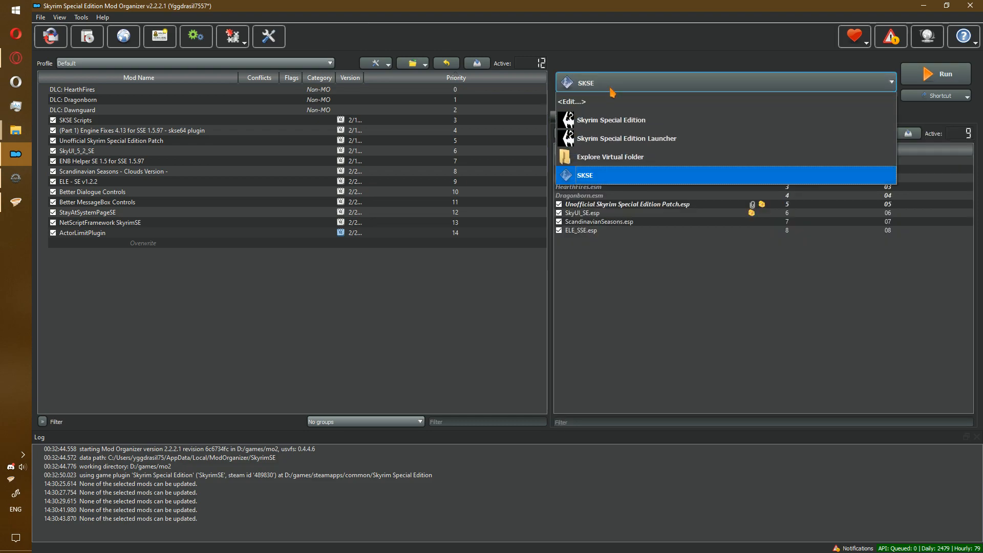
click(592, 112)
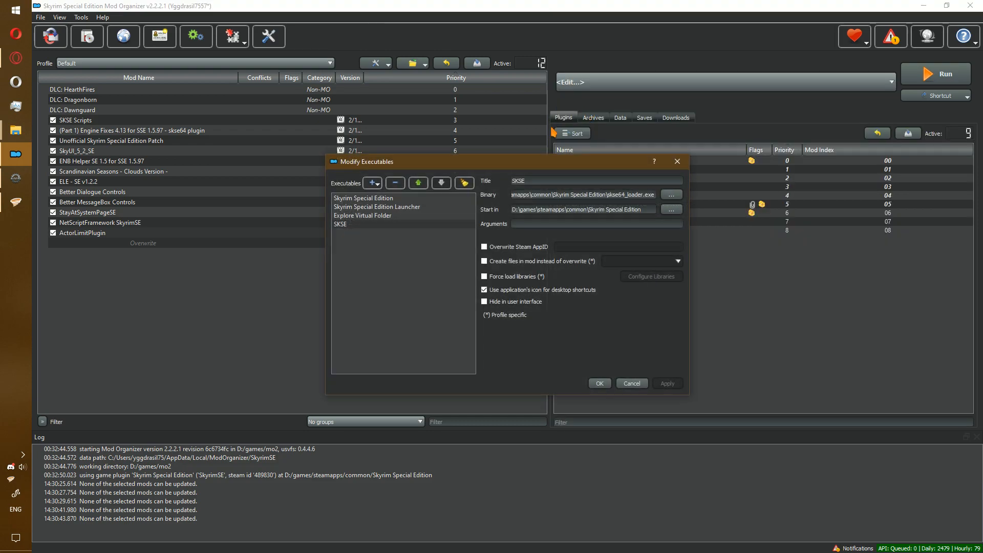
Add D:\games\tools\xEdit\SSEEdit.exe as a new executable and enter -SSE as arguments.
click(380, 183)
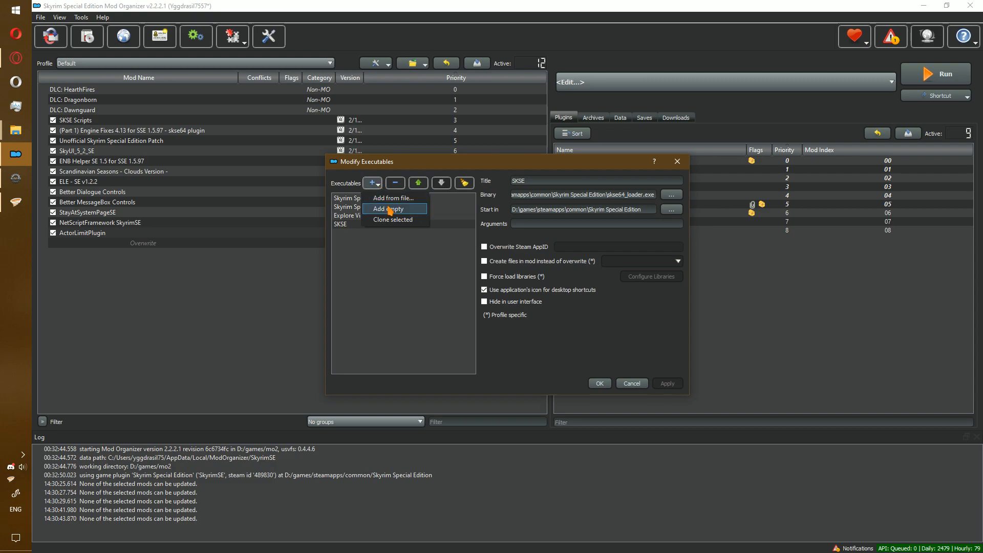
click(393, 198)
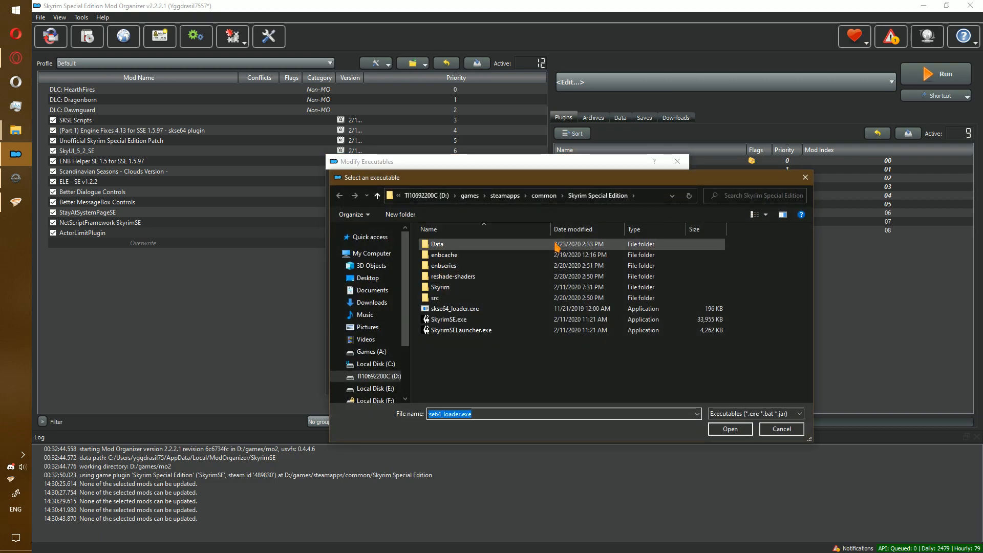
click(468, 197)
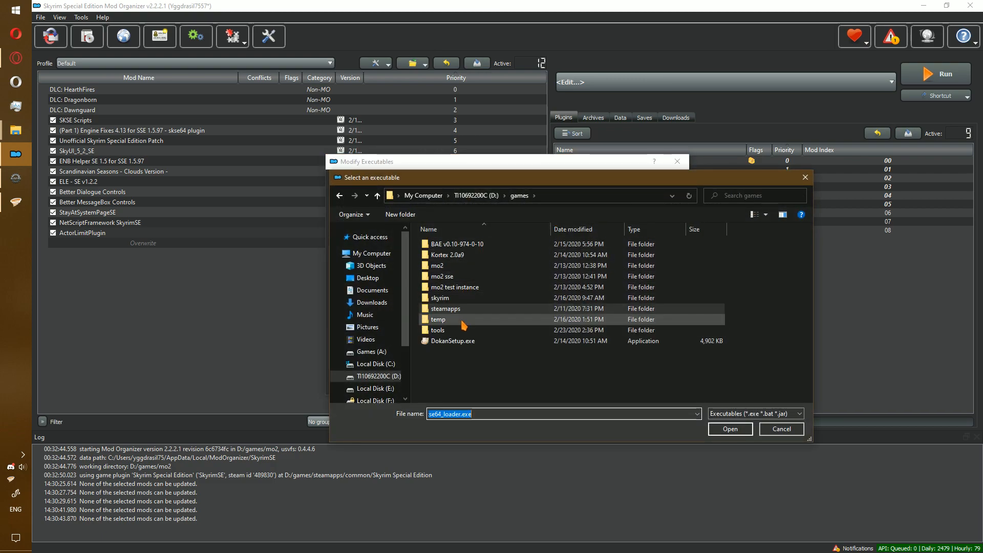
double_click(437, 330)
double_click(460, 244)
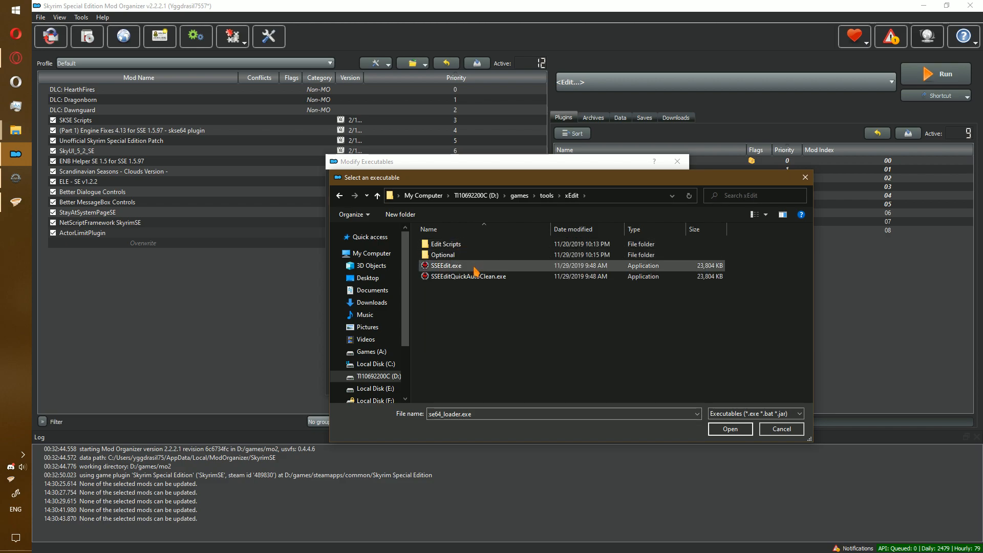
click(471, 266)
click(732, 429)
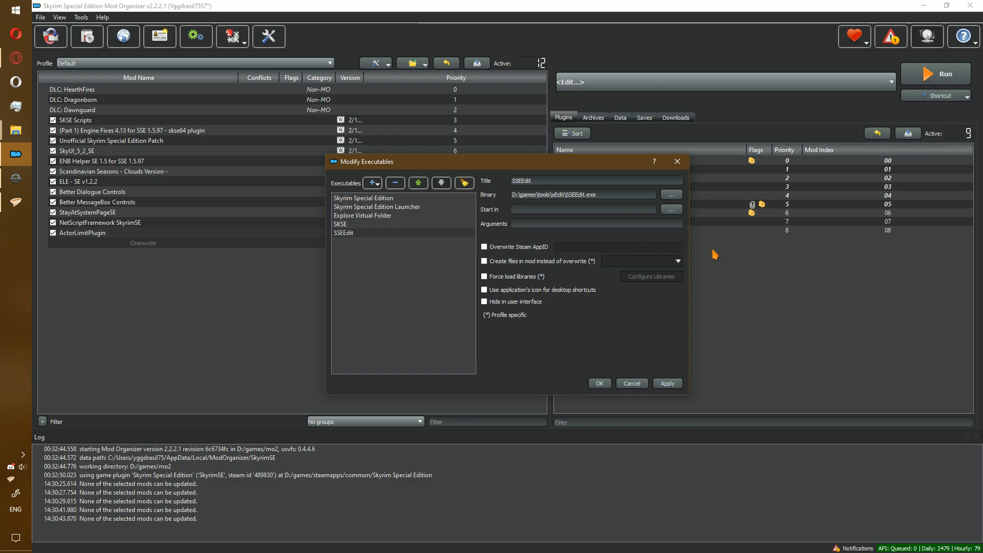
text(-S)
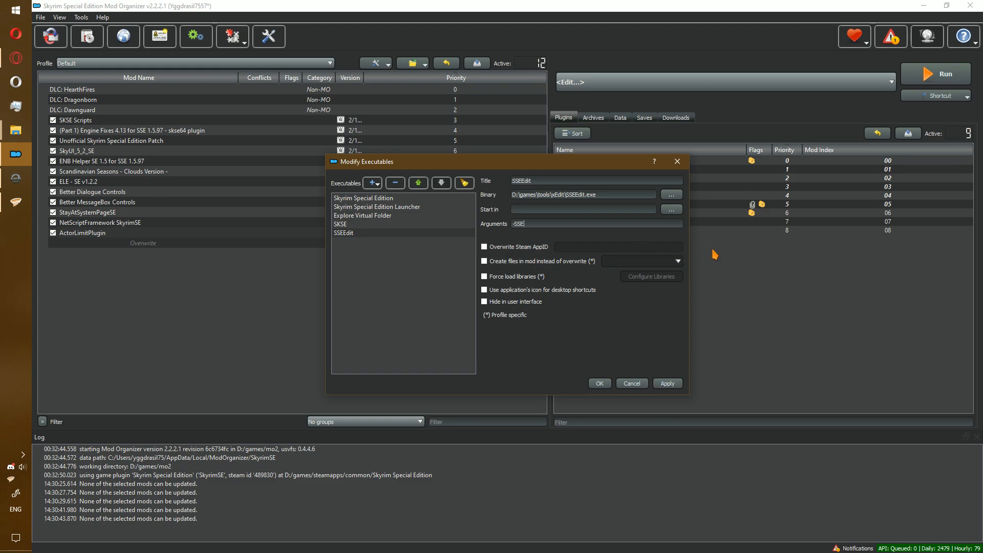
text(SE)
Create and open an empty 'backup' folder inside D:\games\tools.
mouse_move(16, 130)
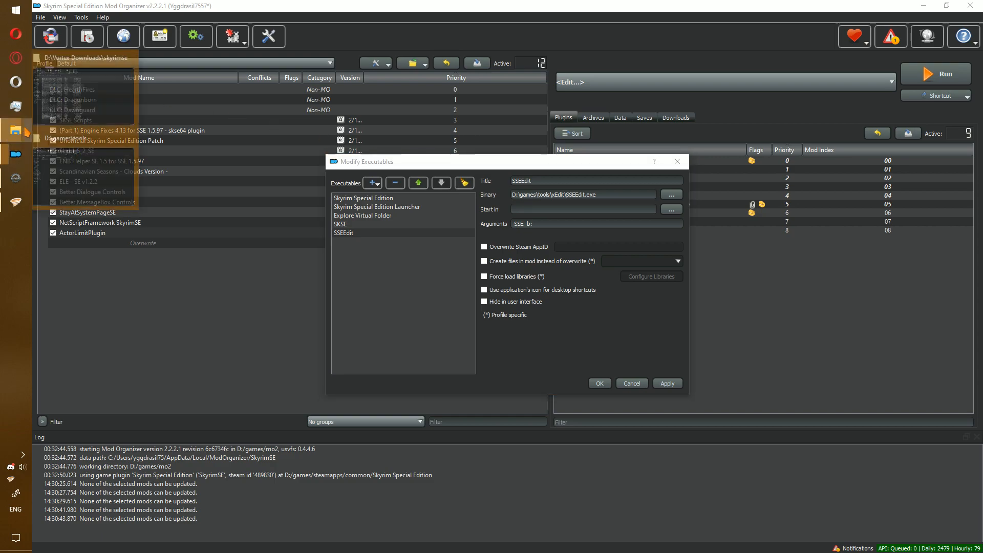
click(77, 181)
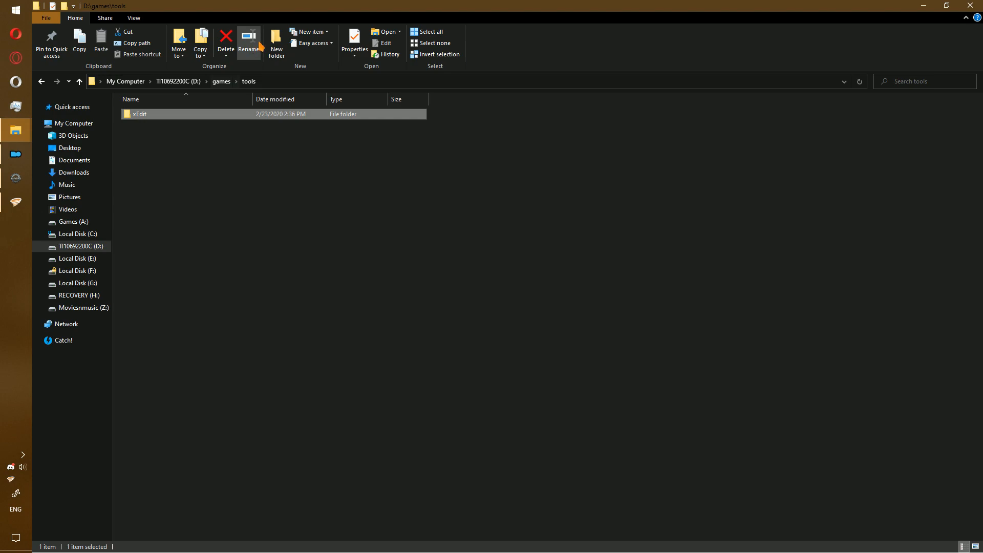
click(279, 47)
text(backup)
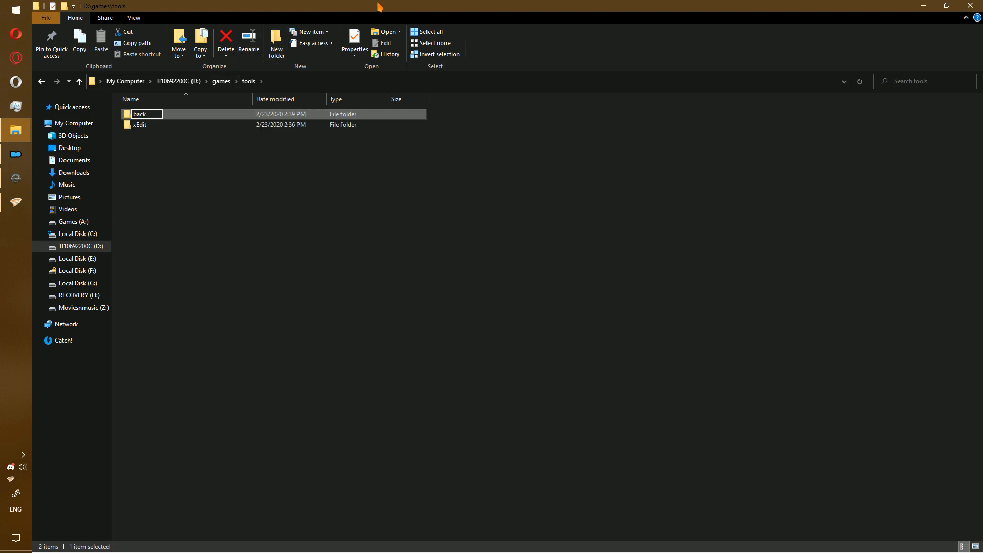
key(Return)
key(Return)
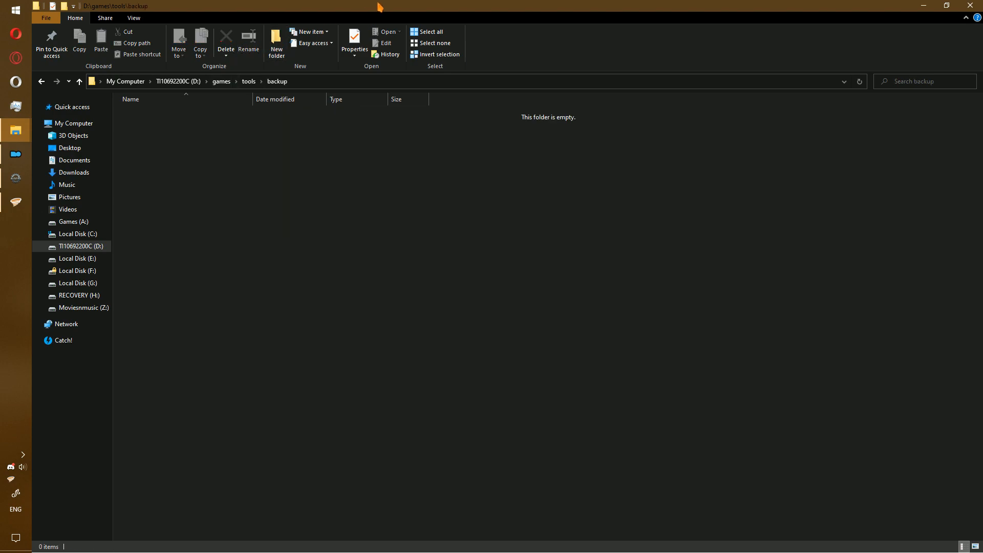
Paste the D:\games\tools\backup path after -SSE -b: in SSEEdit's arguments.
click(306, 82)
key(ctrl+c)
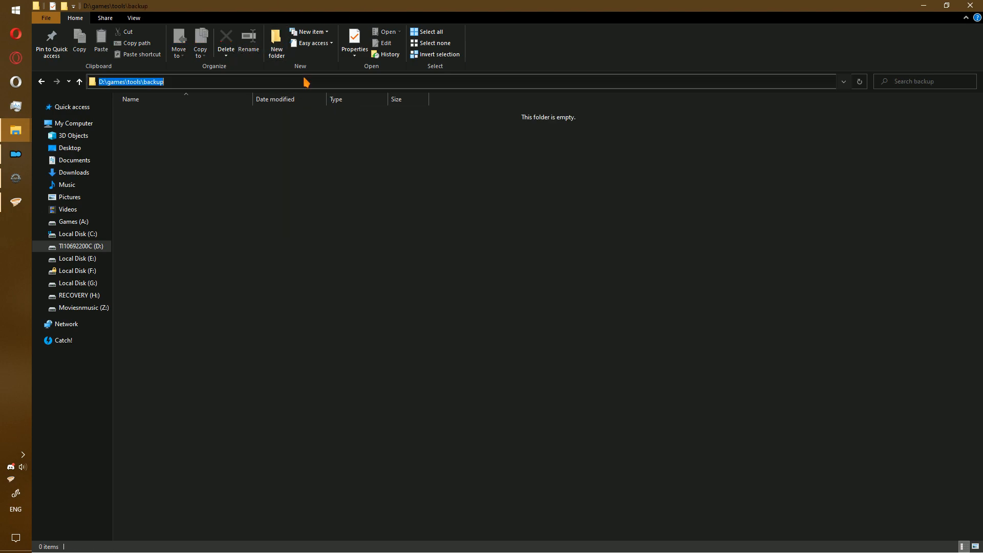
click(16, 153)
click(586, 224)
key(ctrl+v)
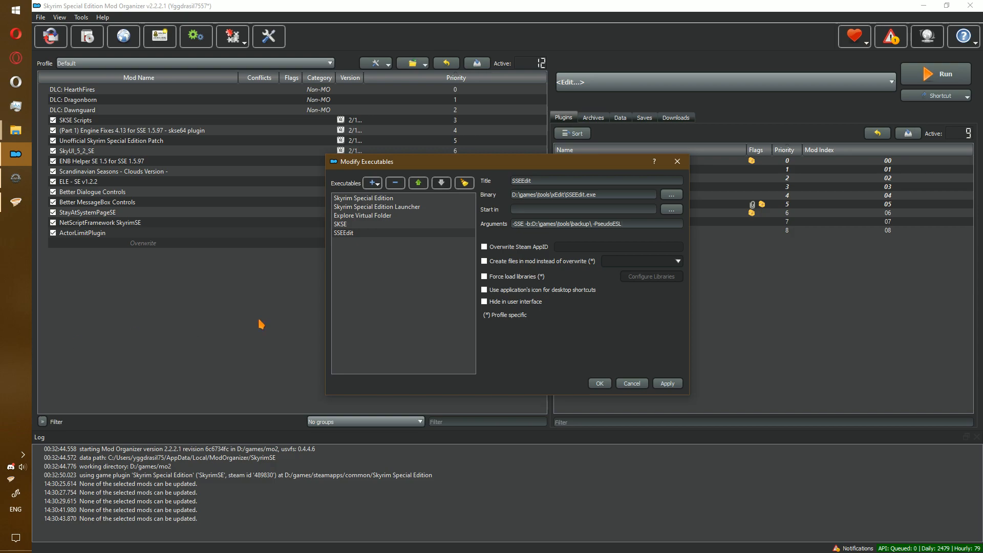
Correct the backup switch so the arguments read -SSE -B:D:\games\tools\backup\ -PseudoESL.
click(531, 225)
text(:)
key(Left)
key(BackSpace)
text(B)
Leave 'Create files in mod' unticked and save the SSEEdit executable settings.
click(519, 262)
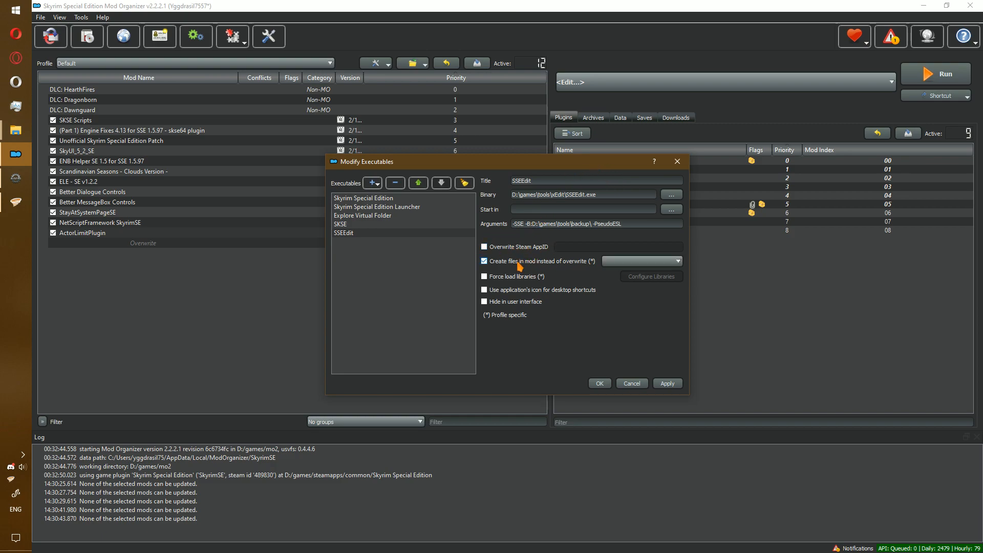
click(628, 265)
click(627, 268)
click(484, 260)
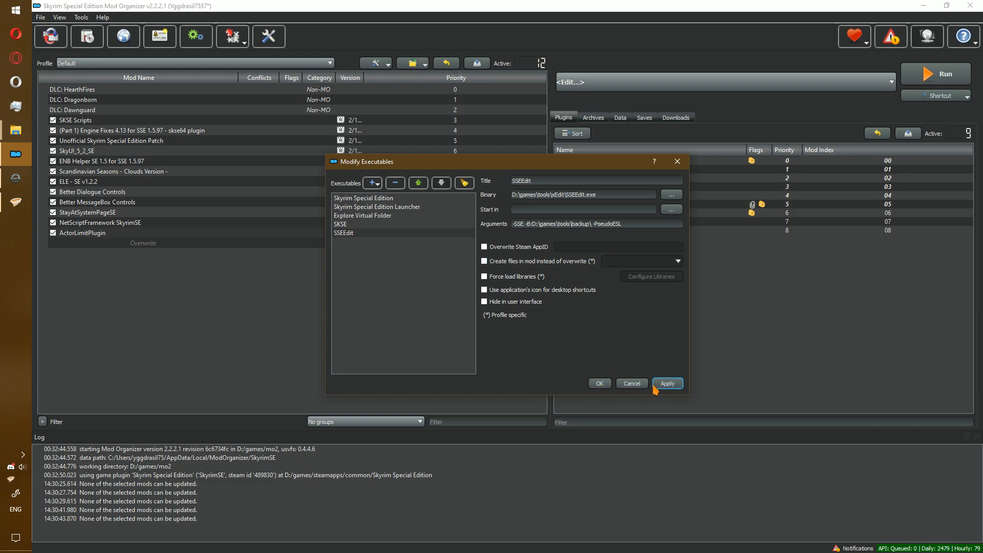
click(599, 384)
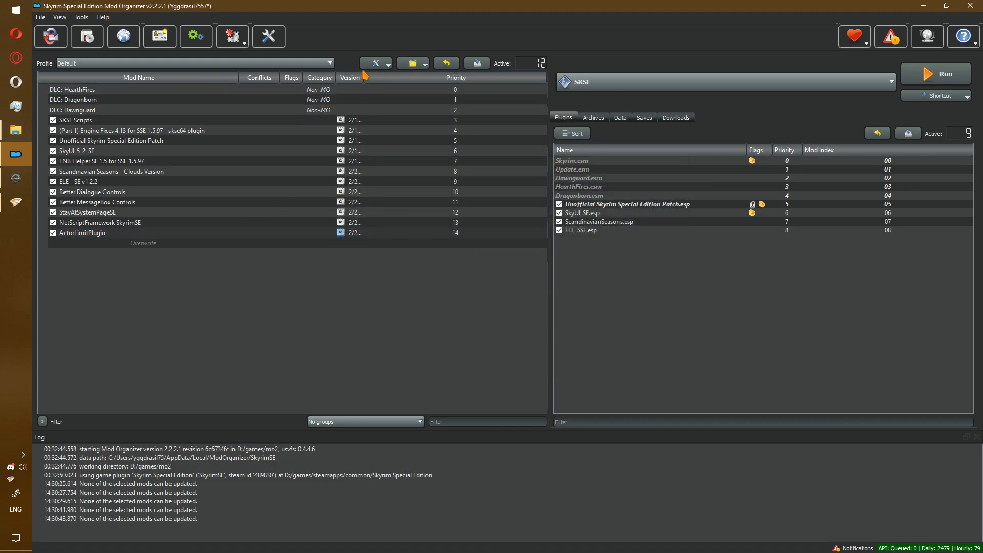
Create an empty mod named 'xedit output' and enable it.
click(376, 63)
click(392, 91)
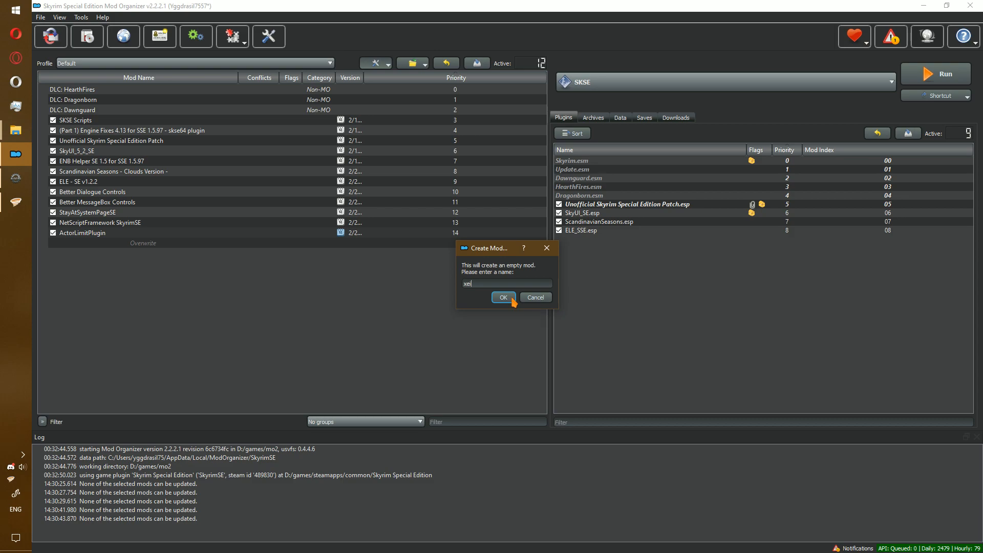
text(xedit output)
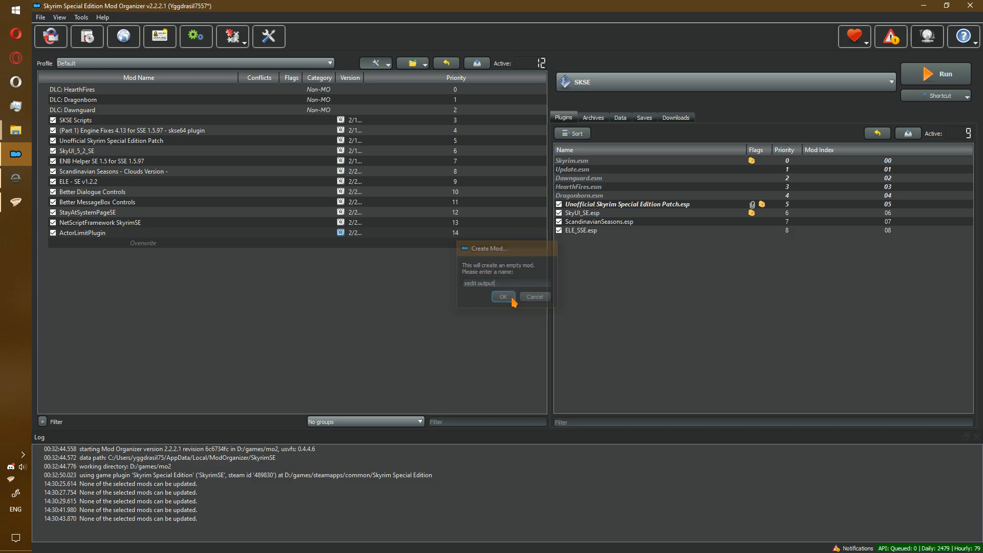
click(503, 298)
click(53, 243)
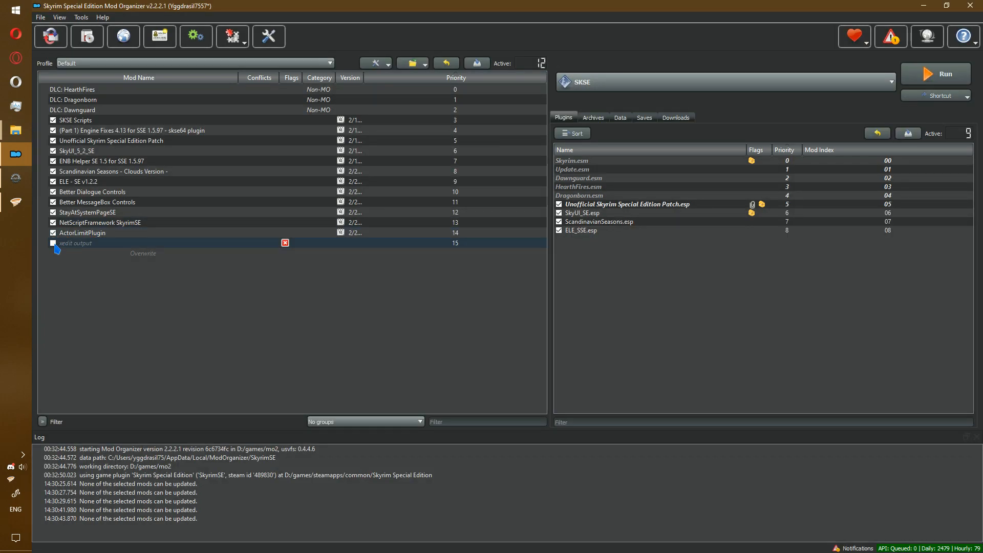
Make SSEEdit create its files in the 'xedit output' mod and apply.
click(613, 86)
click(603, 102)
click(344, 233)
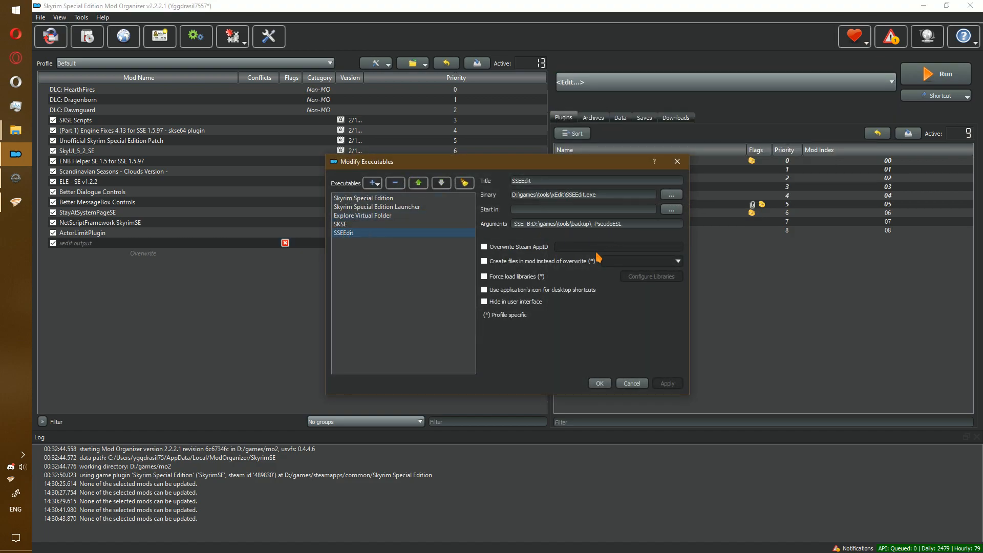
click(581, 264)
click(643, 262)
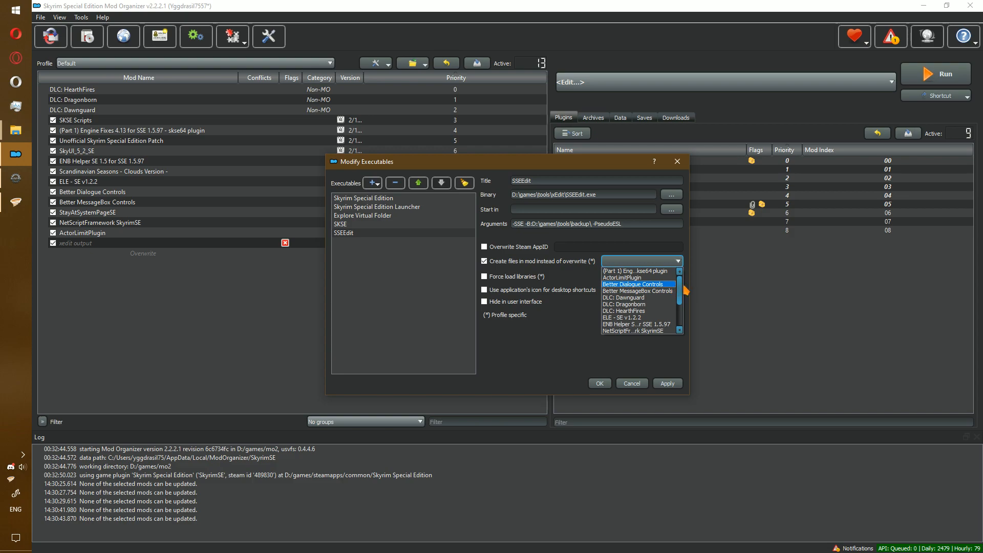
drag(679, 300, 680, 330)
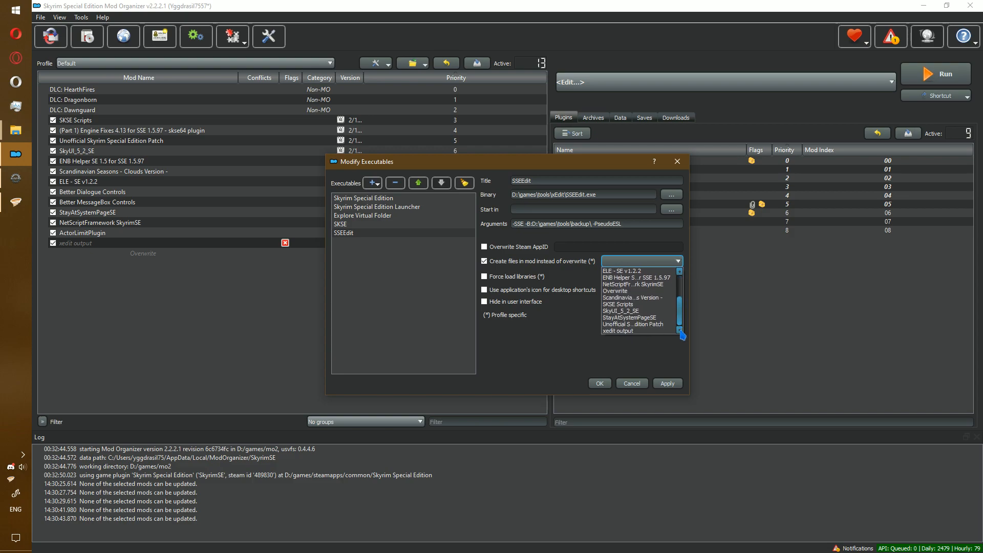
click(638, 331)
click(667, 383)
click(372, 185)
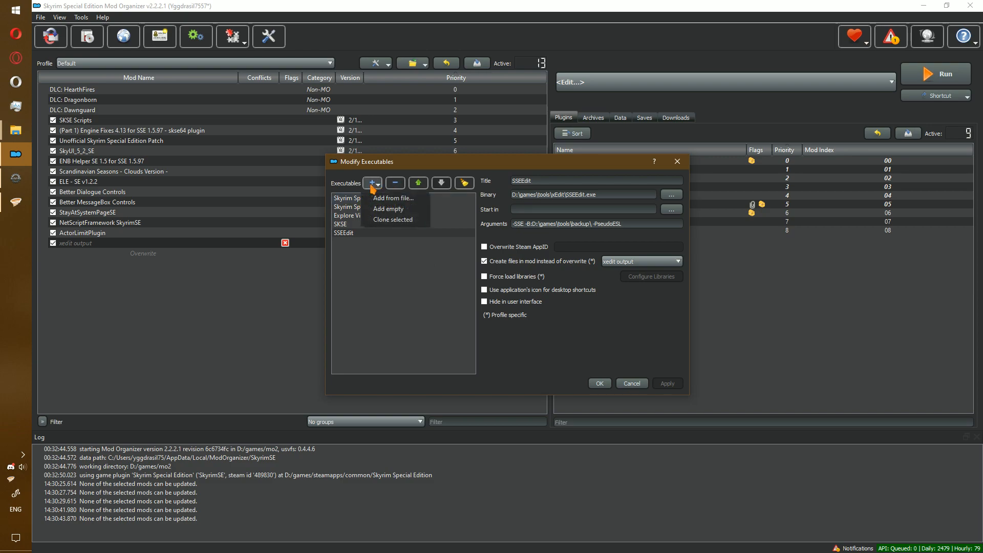
Clone SSEEdit as 'SSEEdit QAC' with -QuickAutoClean added to its arguments.
click(392, 220)
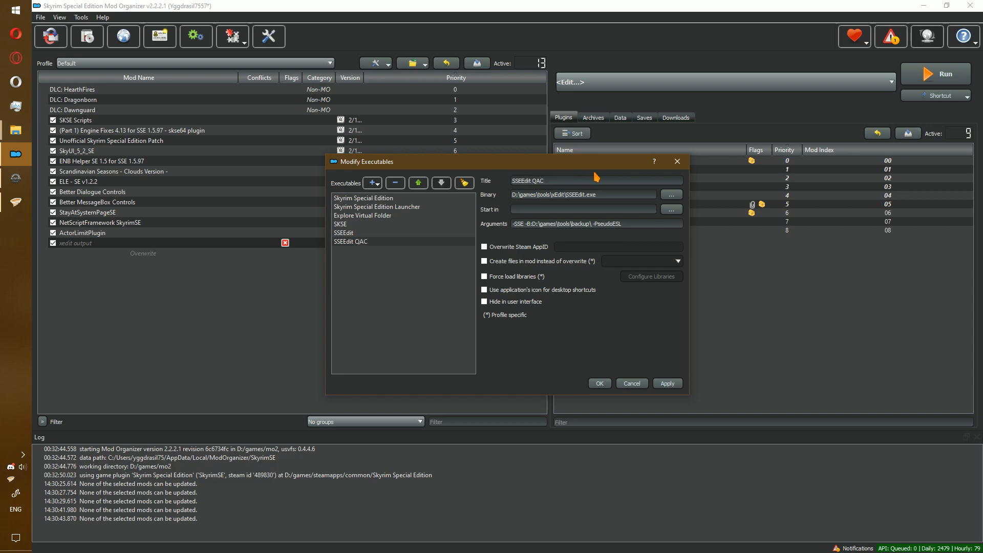
click(637, 224)
click(667, 384)
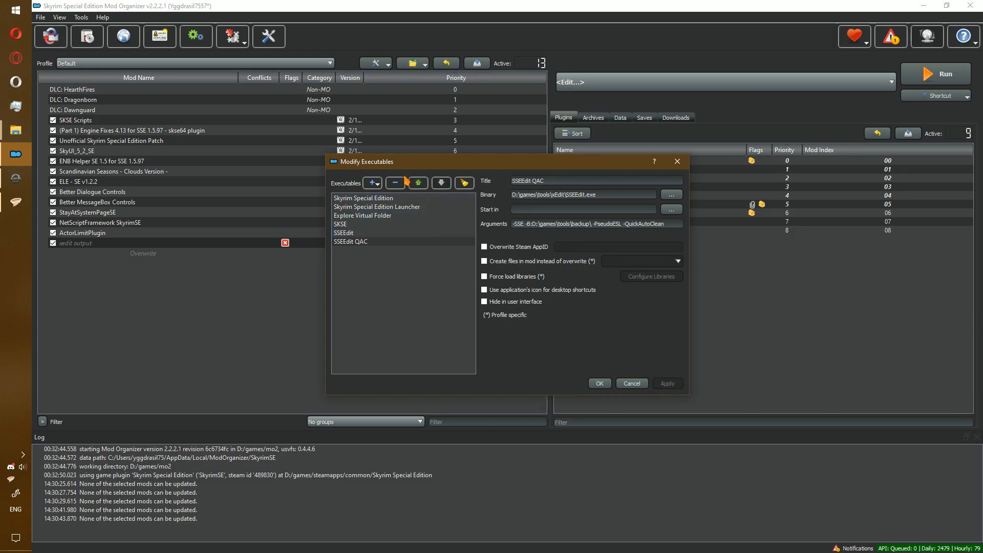
Clone it as 'SSEEdit VQSC' using -VeryQuickShowConflicts, outputting into 'xedit output', and save.
click(373, 183)
click(393, 219)
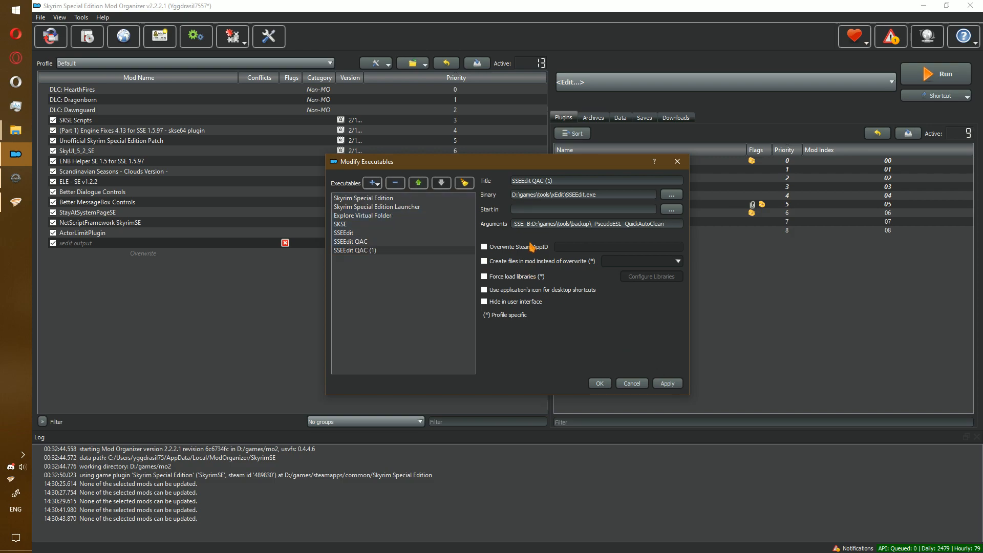
drag(532, 182, 565, 184)
text(VQS)
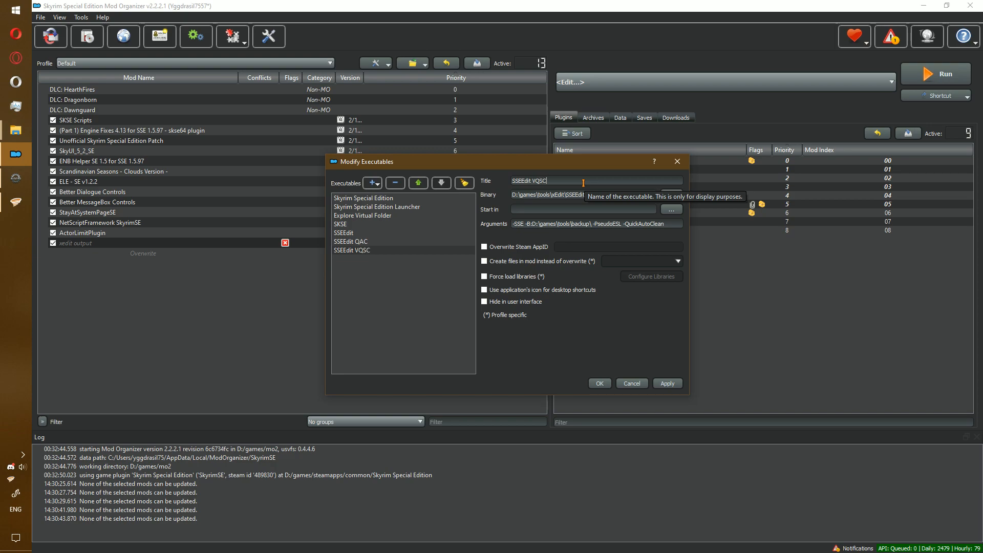
drag(624, 223, 745, 235)
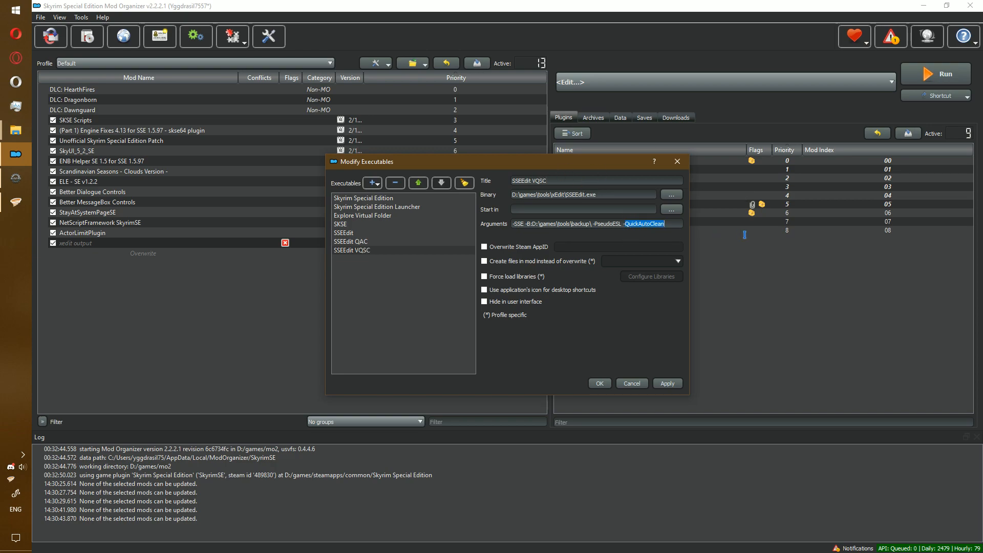
text(VeryQuickShowConflicts)
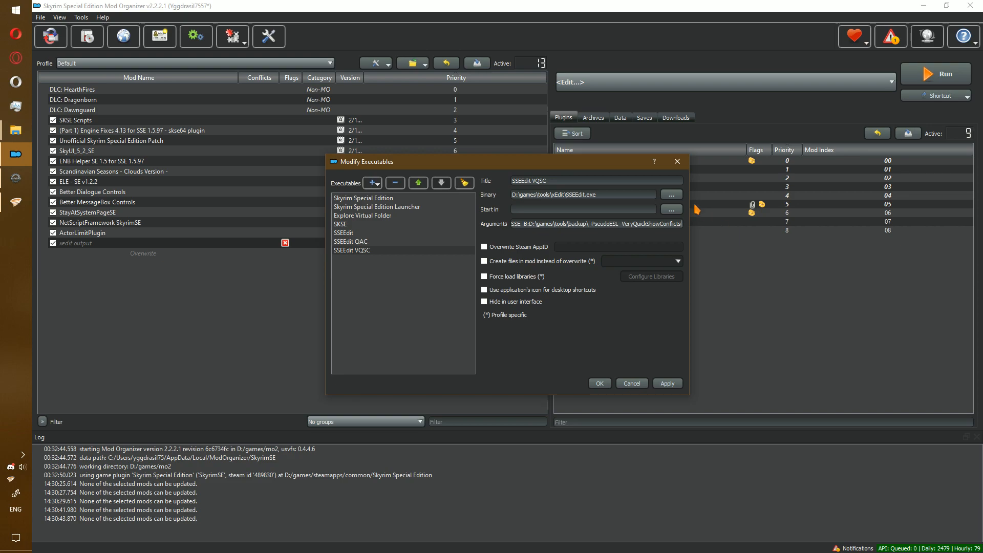
click(537, 262)
click(642, 261)
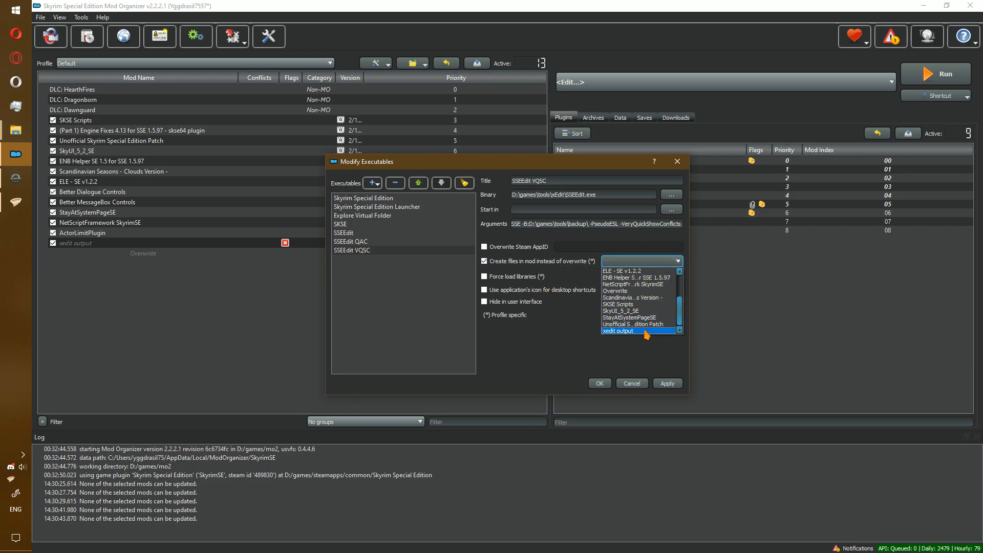
click(642, 331)
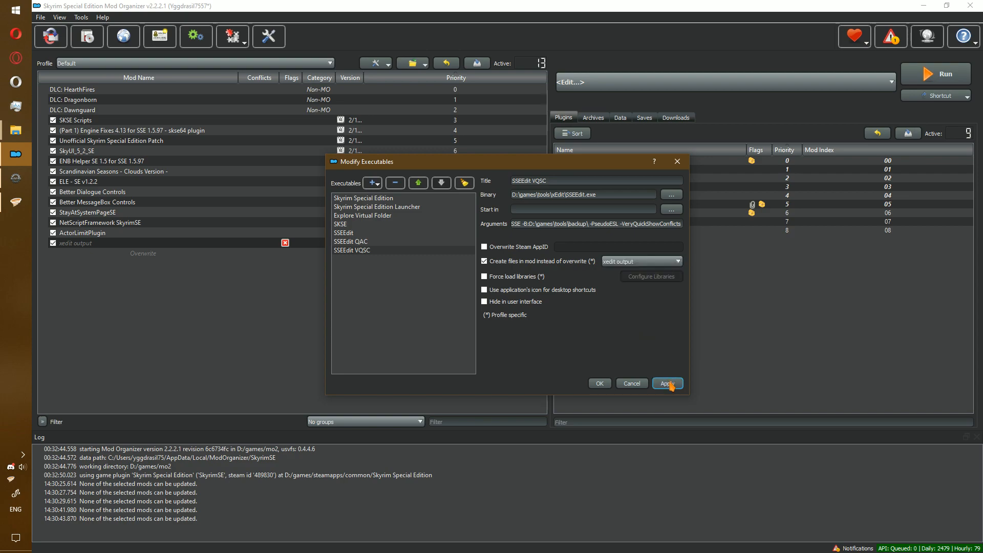
click(669, 383)
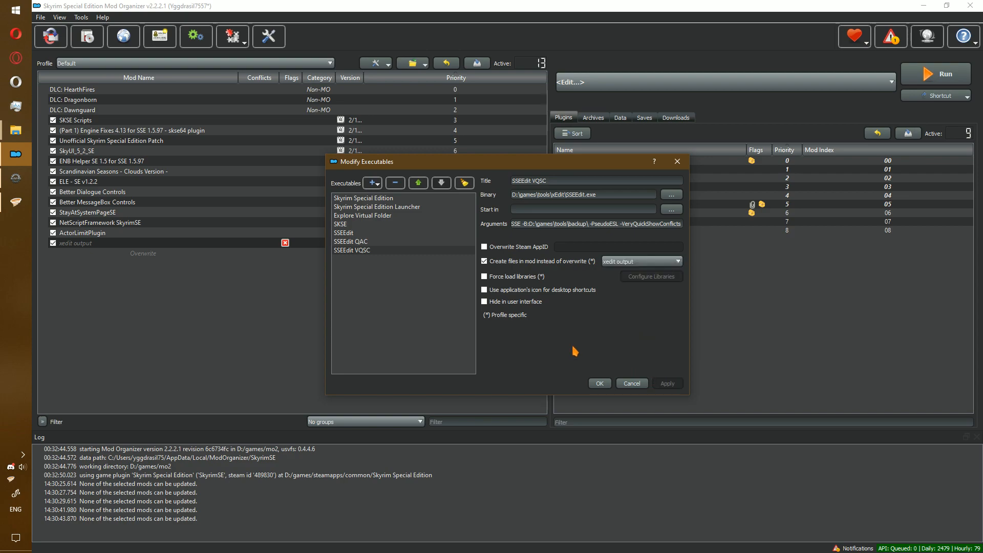
click(601, 385)
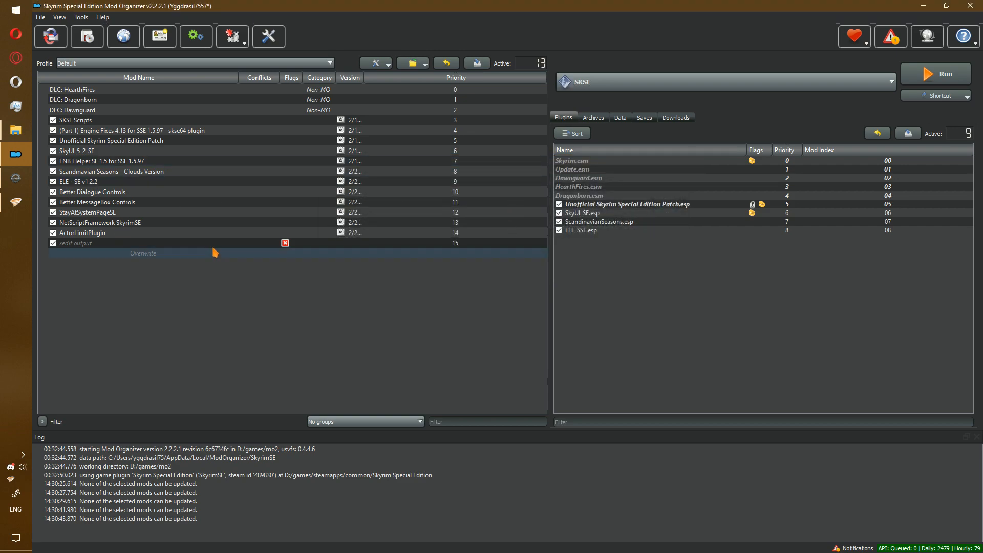
Switch to Kortex Mod Manager and bring up the Programs list's options menu.
click(16, 177)
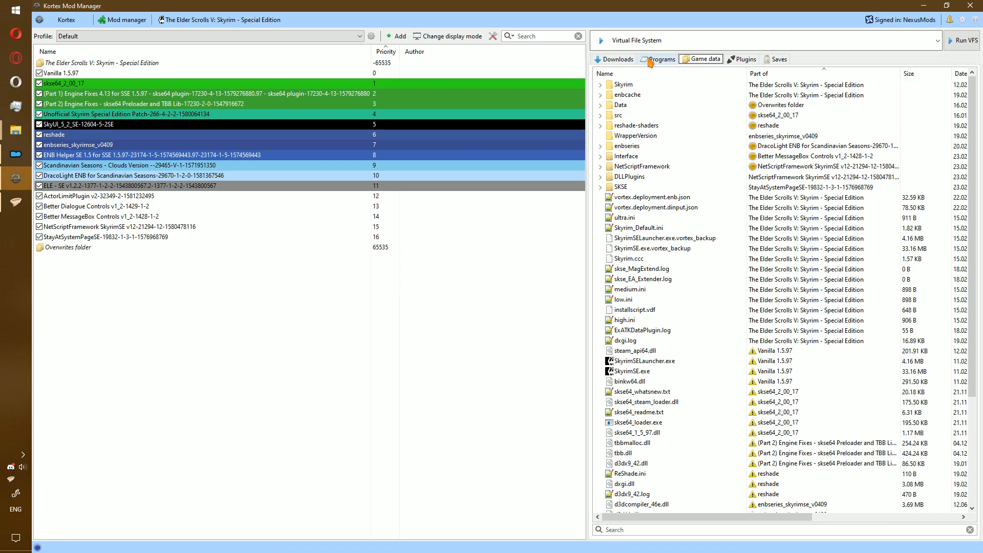
click(672, 60)
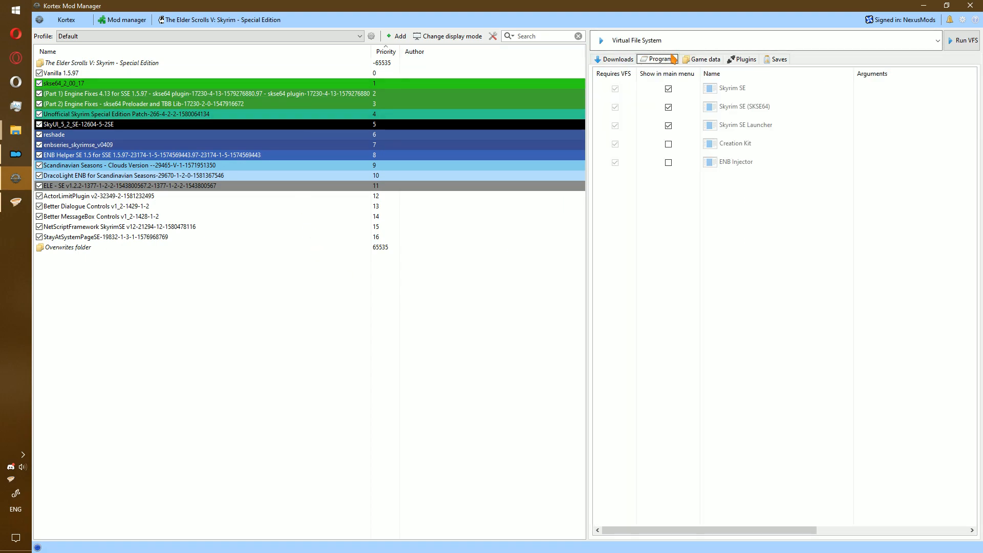
right_click(626, 221)
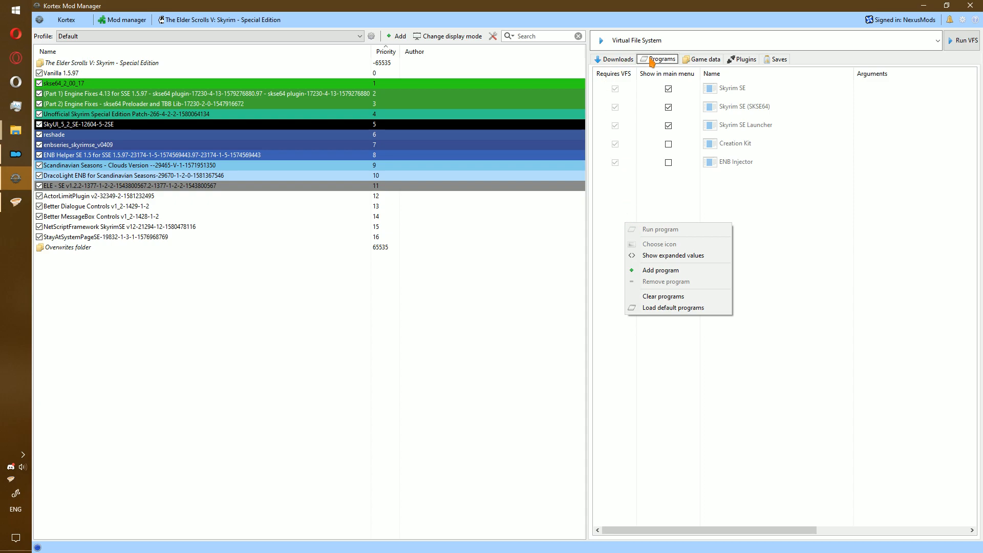
click(651, 57)
right_click(645, 227)
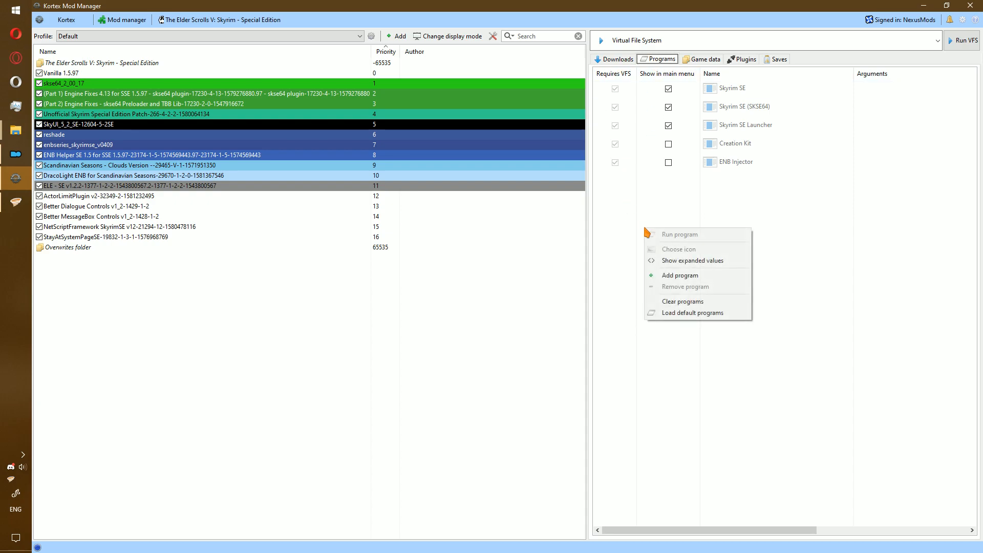
Add D:\games\tools\xEdit\SSEEdit.exe as program with -SSE -B:D:\games\tools\backup\ -PseudoESL.
click(675, 276)
click(638, 272)
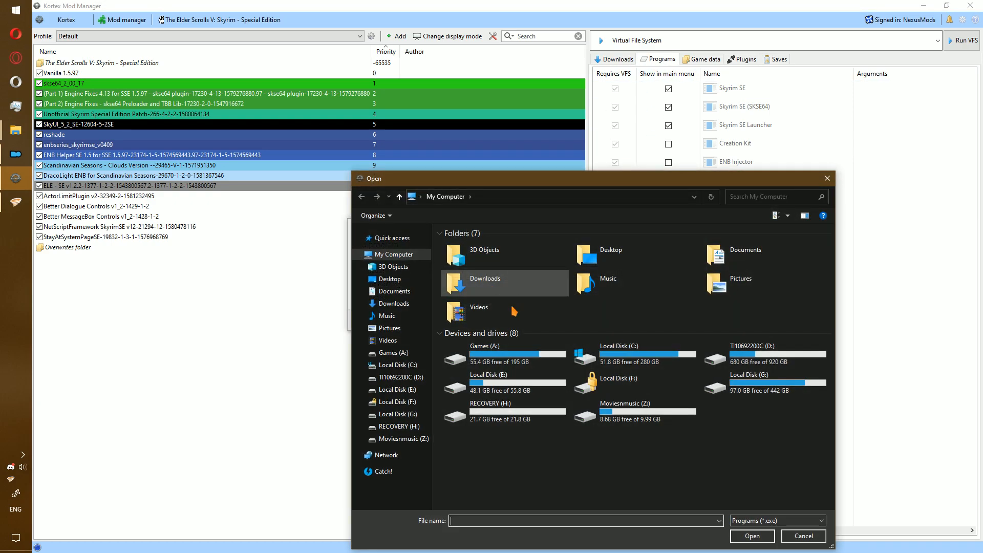
double_click(742, 356)
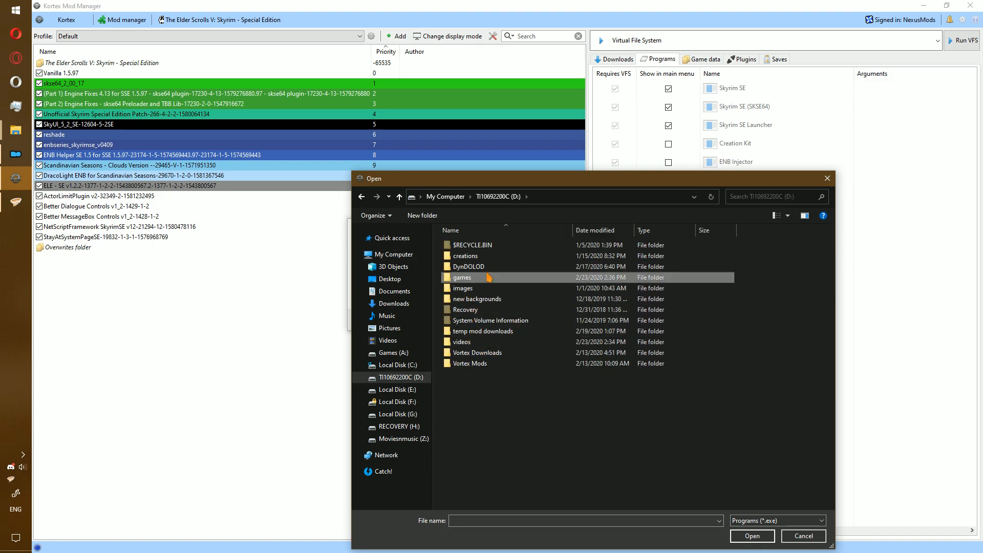
double_click(463, 277)
double_click(486, 331)
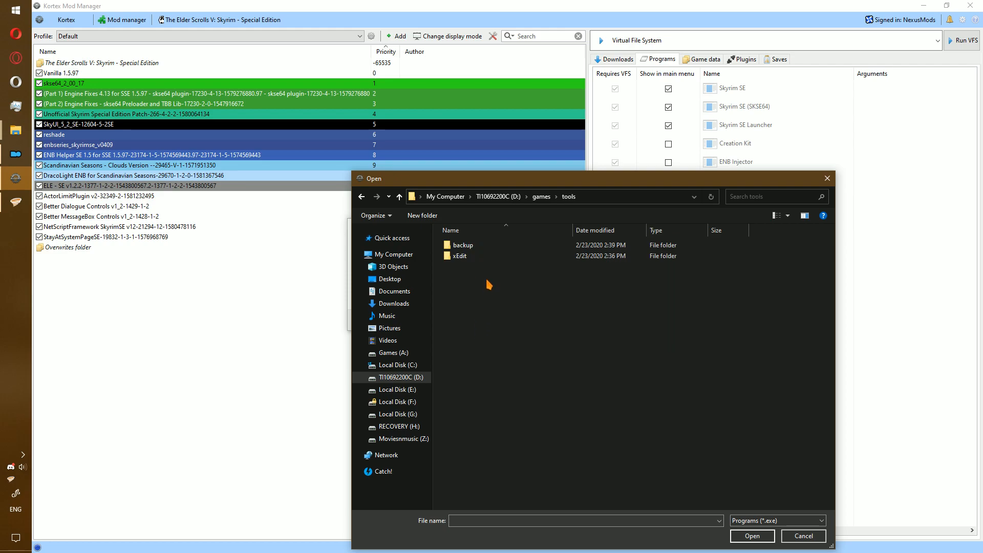
double_click(485, 259)
double_click(478, 256)
click(446, 297)
text(-SSE -B:D:\games\tools\backup\ -PseudoESL)
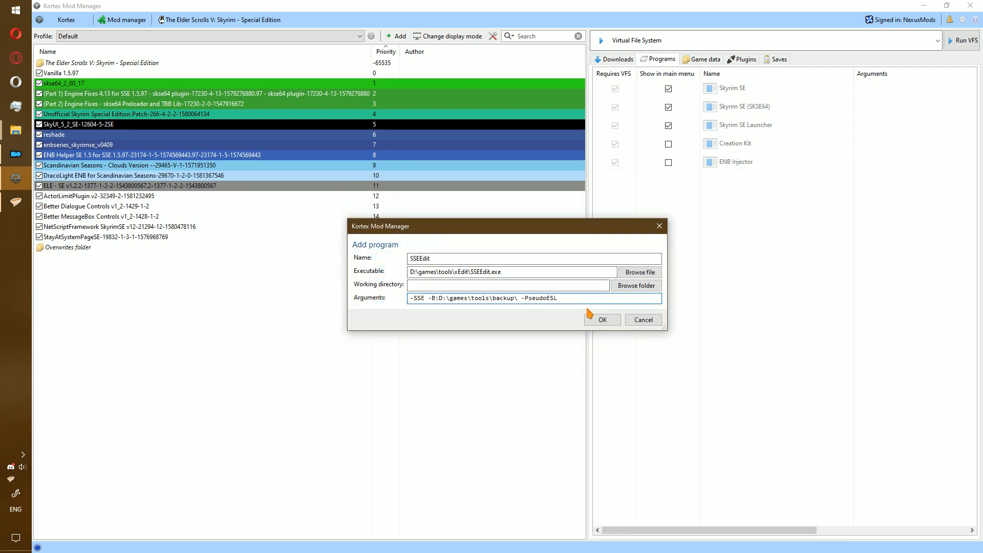
click(605, 319)
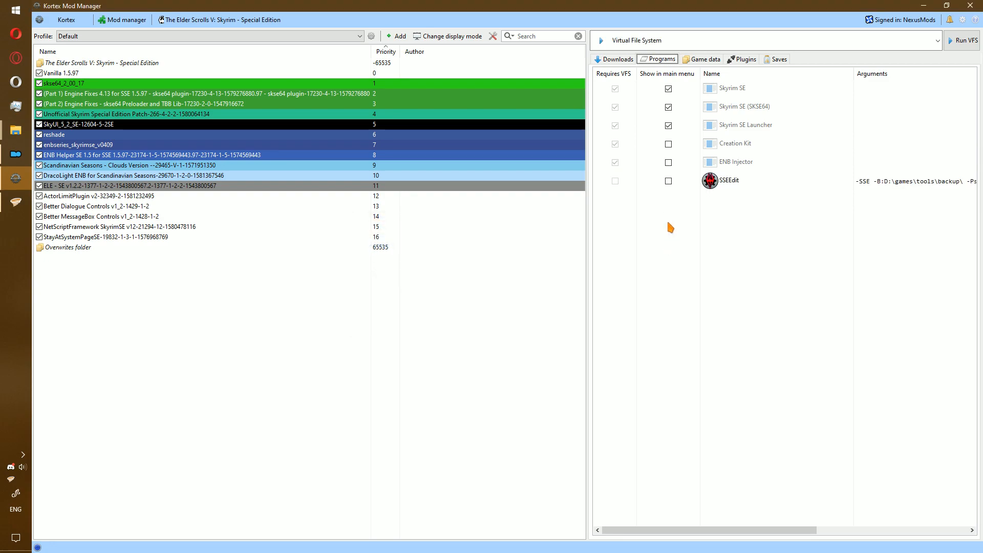
right_click(672, 185)
click(680, 269)
Set the new program's executable to D:\games\tools\xEdit\SSEEdit.exe.
click(640, 272)
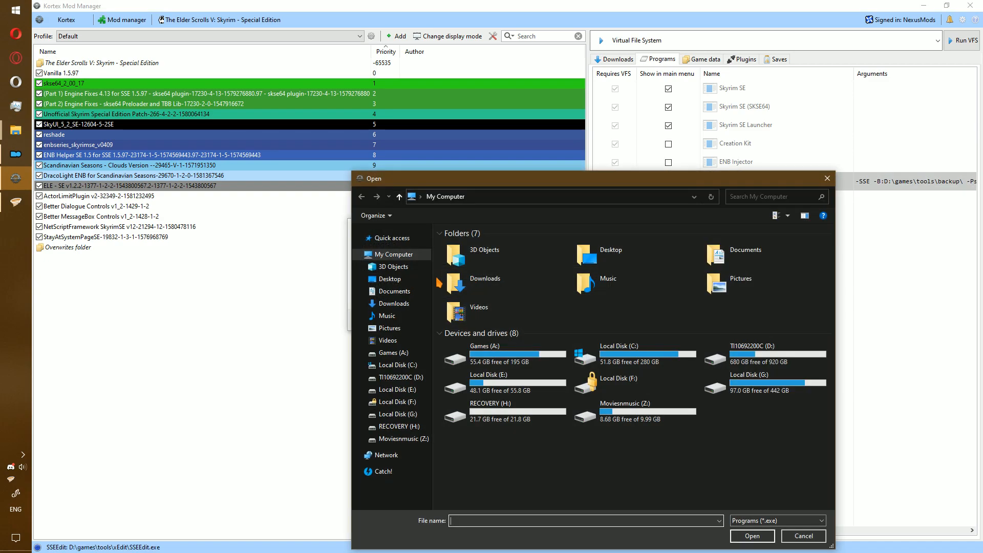
double_click(712, 358)
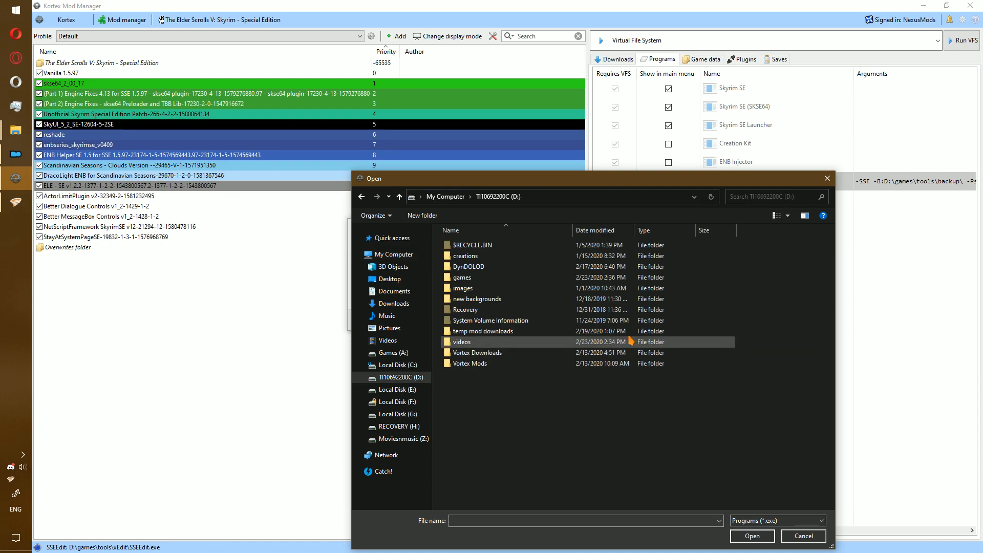
double_click(491, 353)
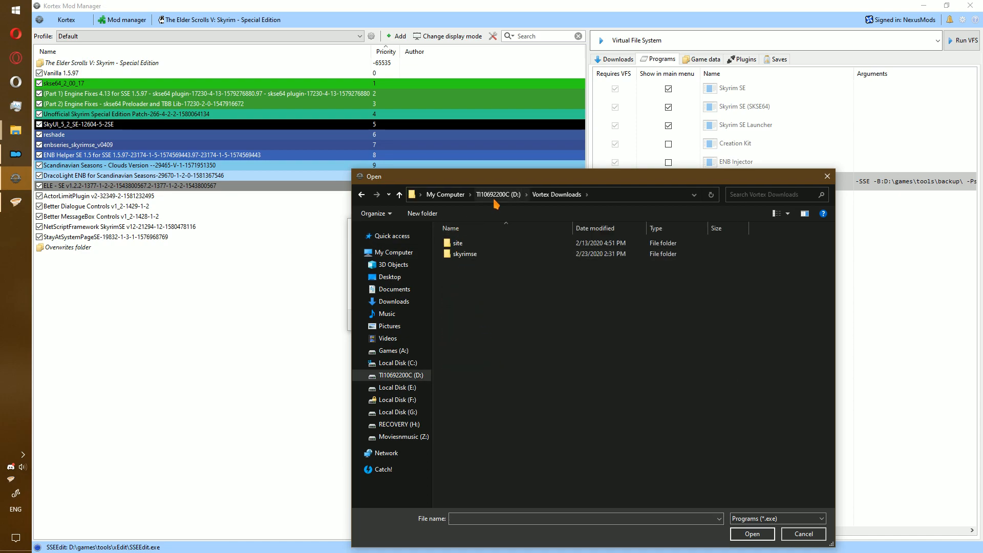
key(BackSpace)
double_click(492, 275)
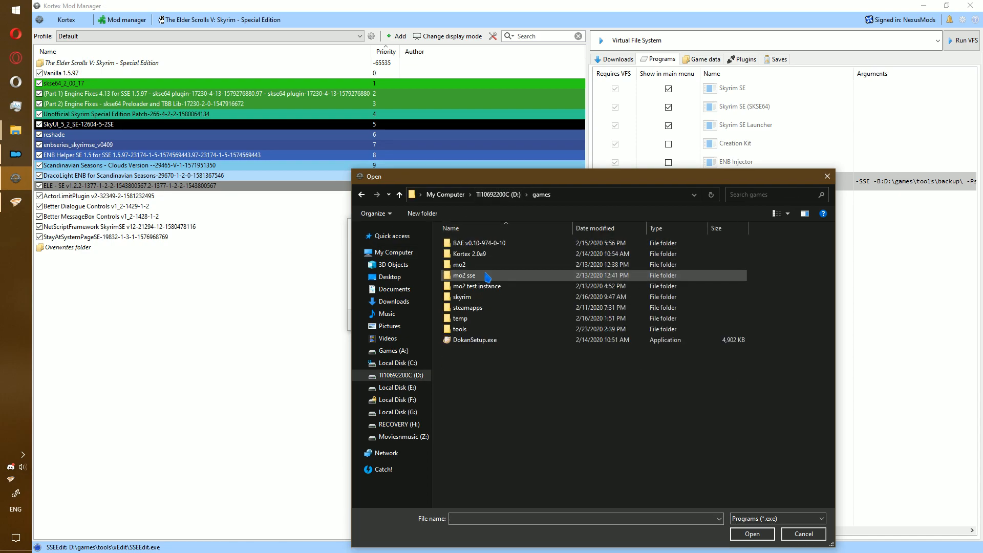
double_click(487, 333)
double_click(474, 254)
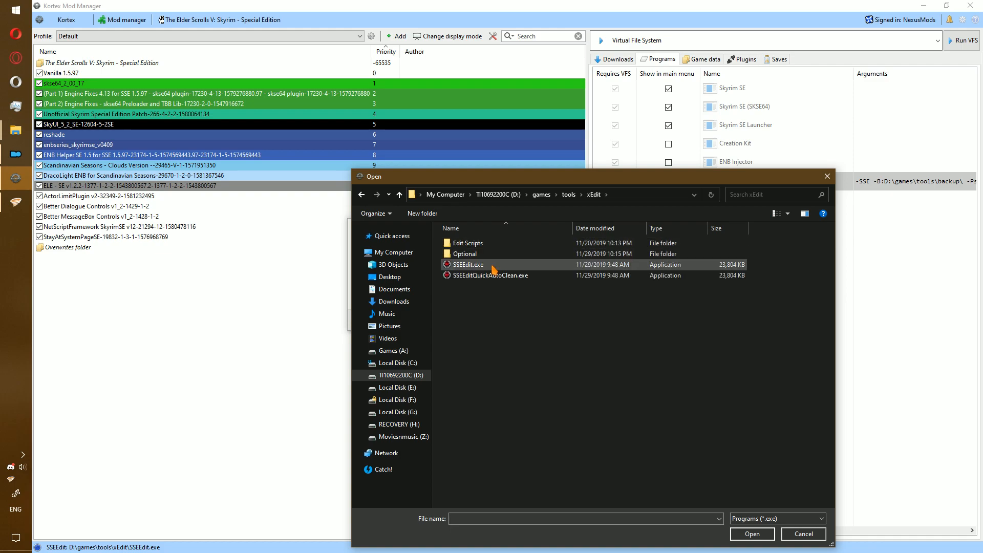
double_click(494, 276)
Give it the backup and PseudoESL arguments plus -QuickAutoClean, named 'SSEEdit QAC'.
click(494, 296)
text(-SSE -B:D:\games\tools\backup\ -PseudoESL)
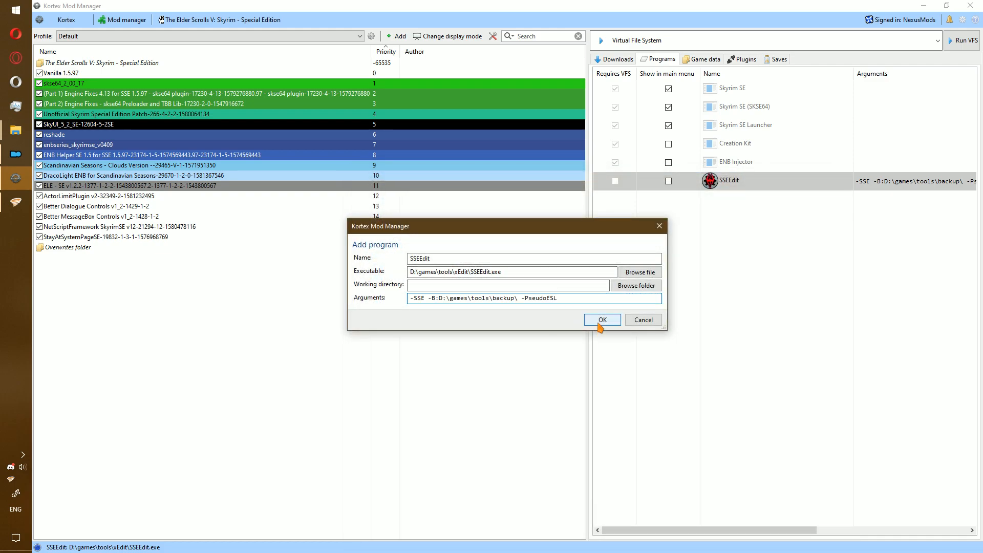
text(-QuickAuto)
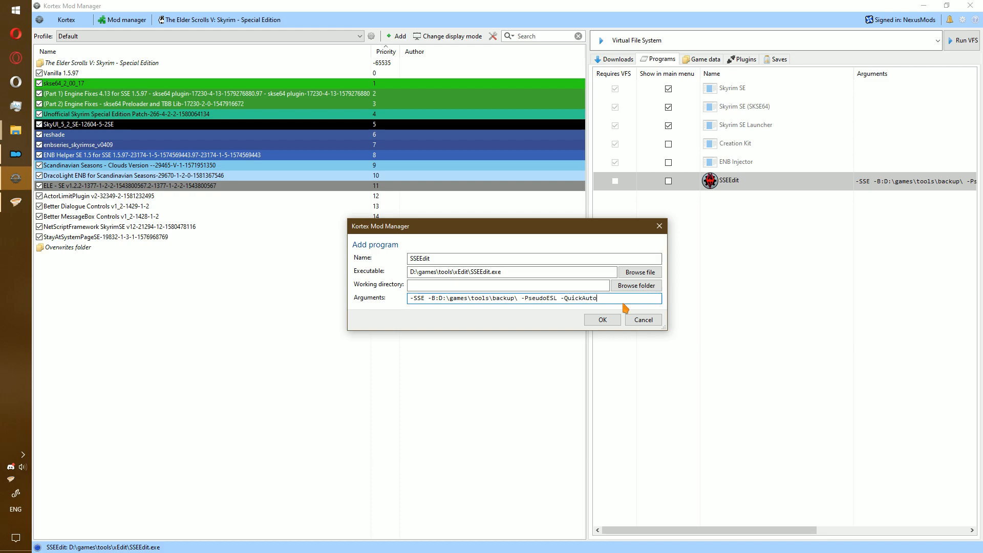
click(468, 258)
text(QAC)
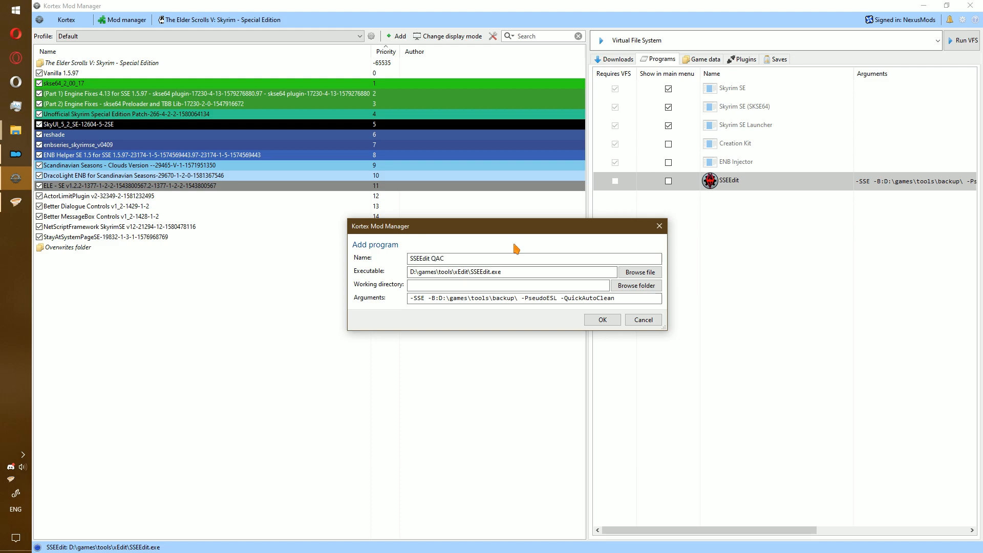
click(599, 319)
right_click(633, 260)
Add D:\games\tools\xEdit\SSEEdit.exe as a Kortex program with the pasted arguments plus -VeryQuickShowConflicts.
click(691, 308)
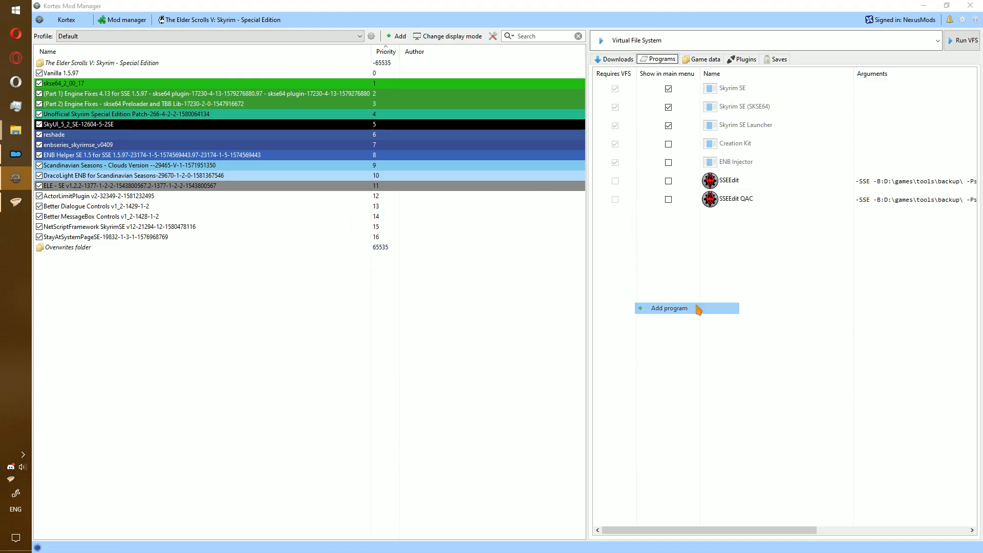
click(635, 274)
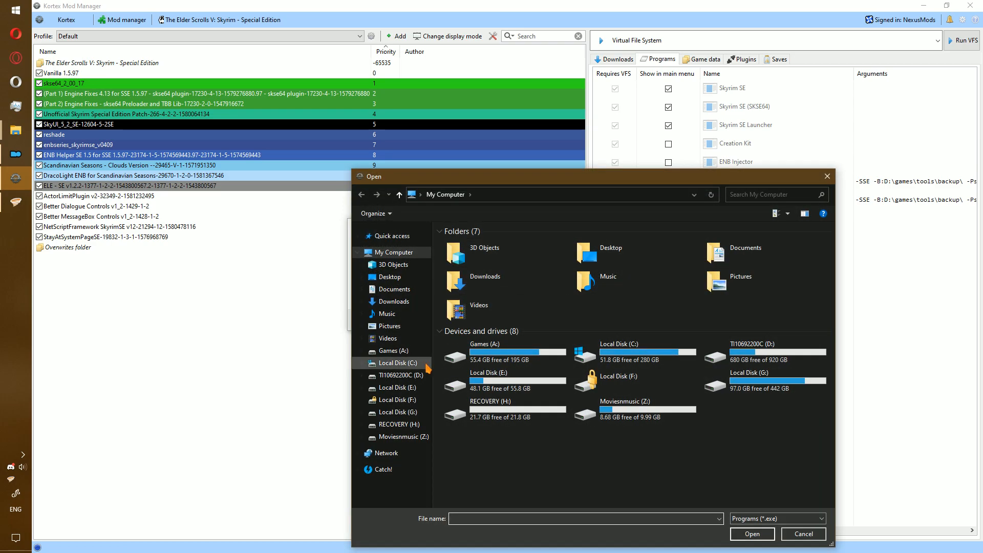
click(415, 379)
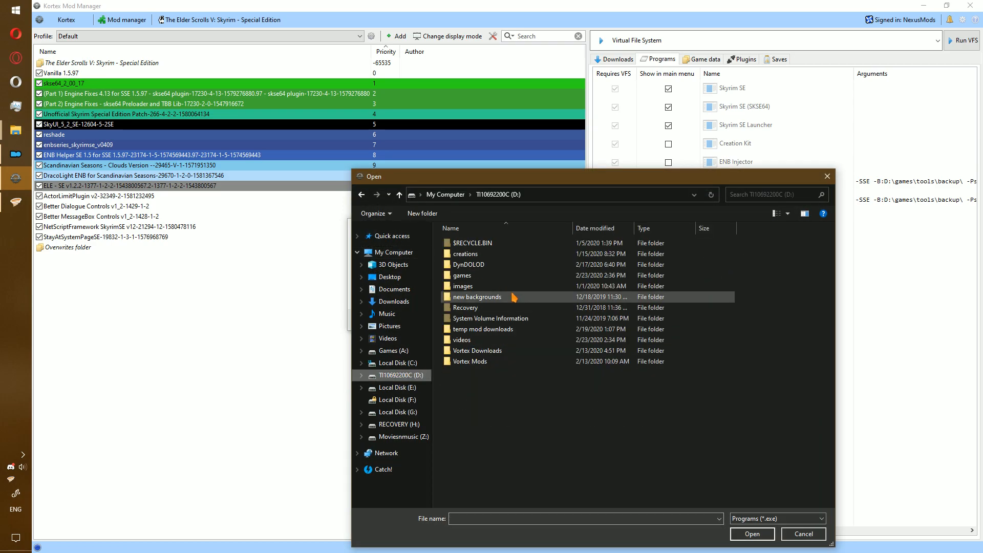
double_click(492, 281)
double_click(483, 329)
double_click(491, 255)
double_click(468, 265)
click(551, 298)
text(-SSE -B:D:\games\tools\backup\ -PseudoESL)
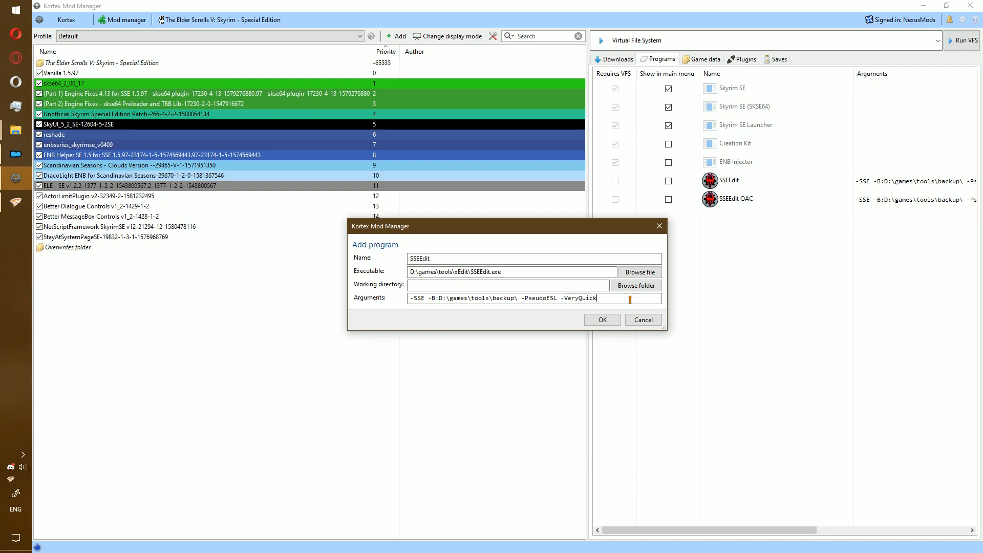
text(-VeryQuickShowConflicts)
key(Return)
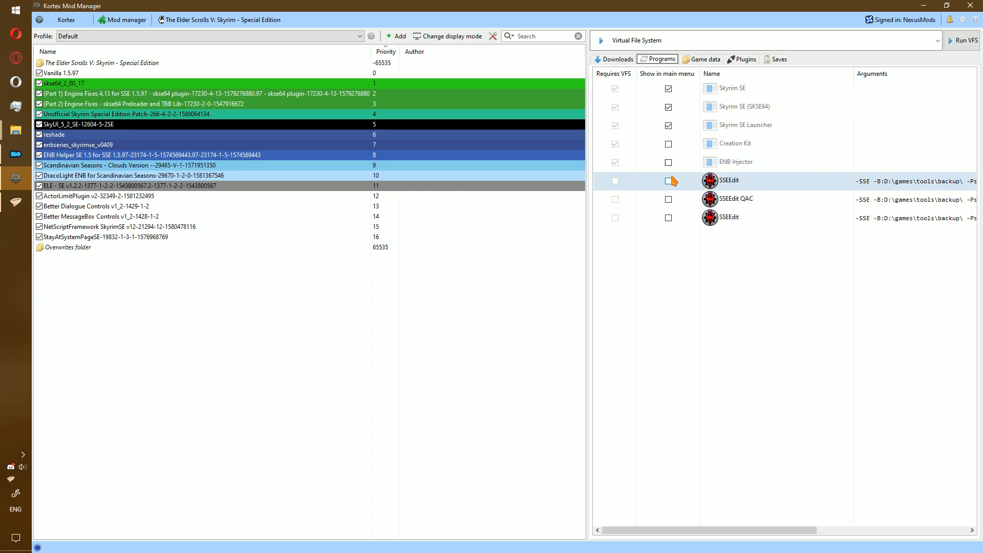
Rename the new program to SSEEdit VQSC, then bring Vortex to the front.
click(646, 41)
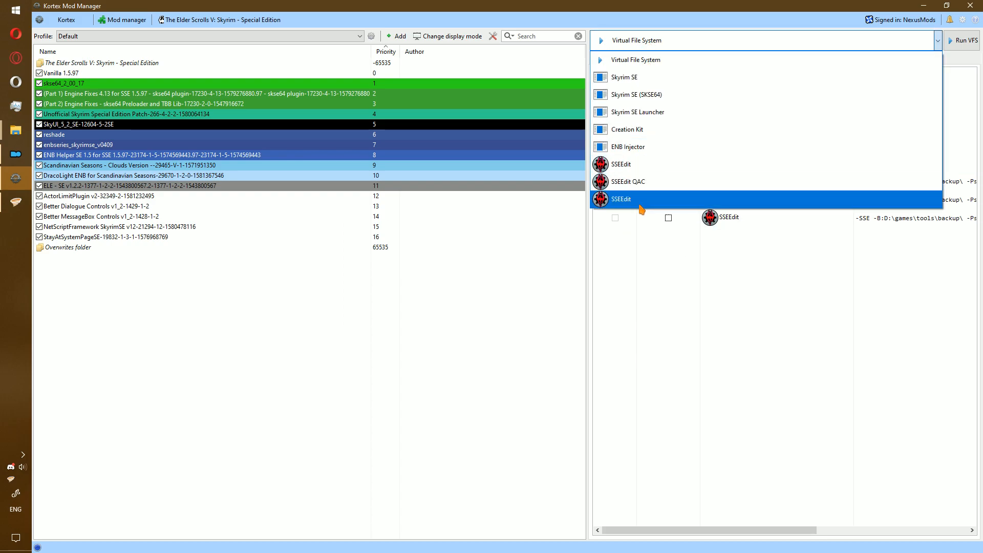
click(713, 239)
right_click(728, 219)
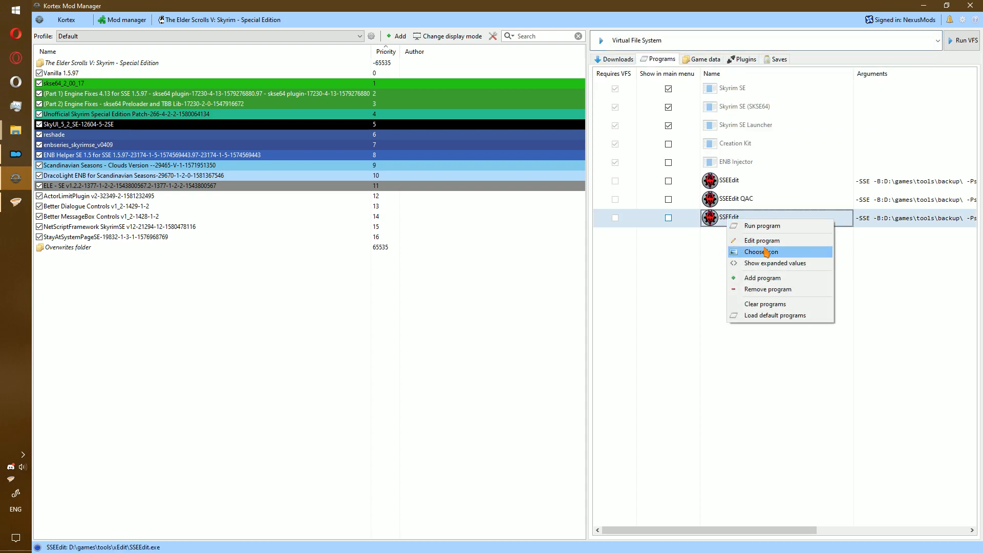
click(767, 241)
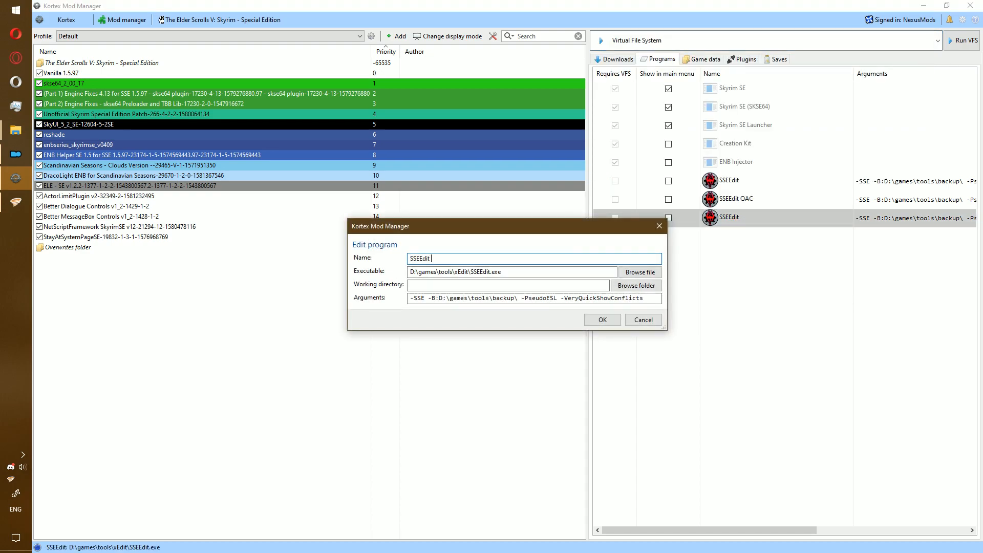
text(VQSC)
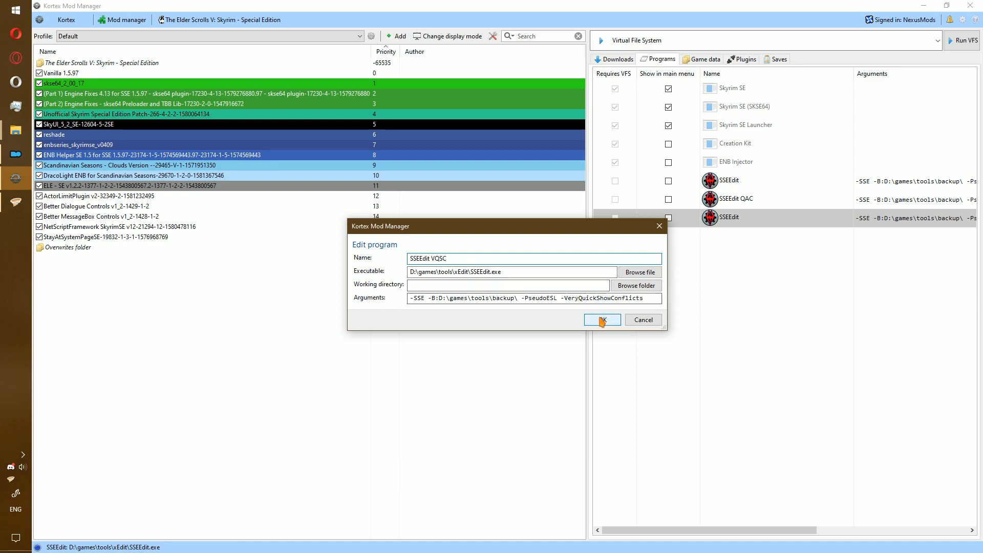
click(600, 320)
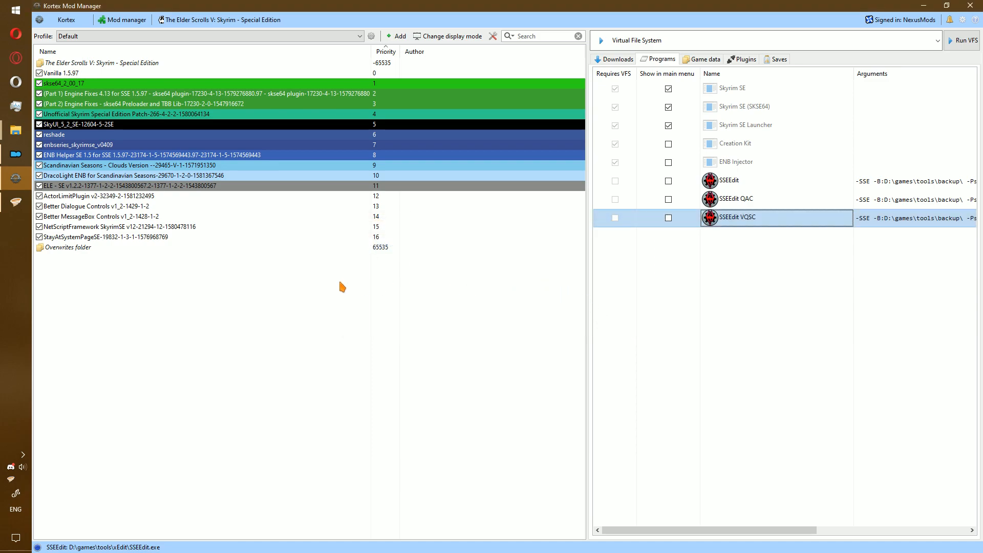
click(16, 202)
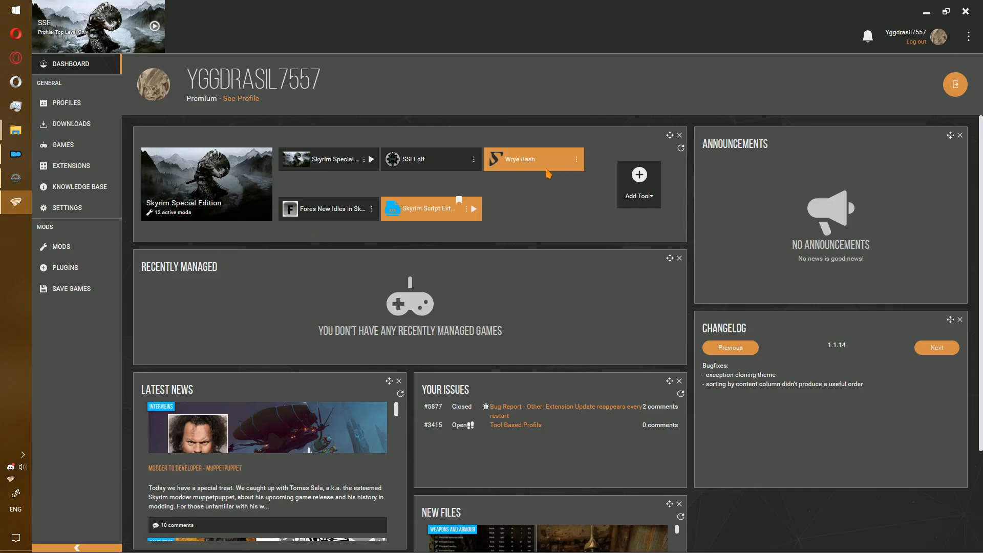
Set the SSEEdit tool's target to D:\games\tools\xEdit\SSEEdit.exe.
click(474, 159)
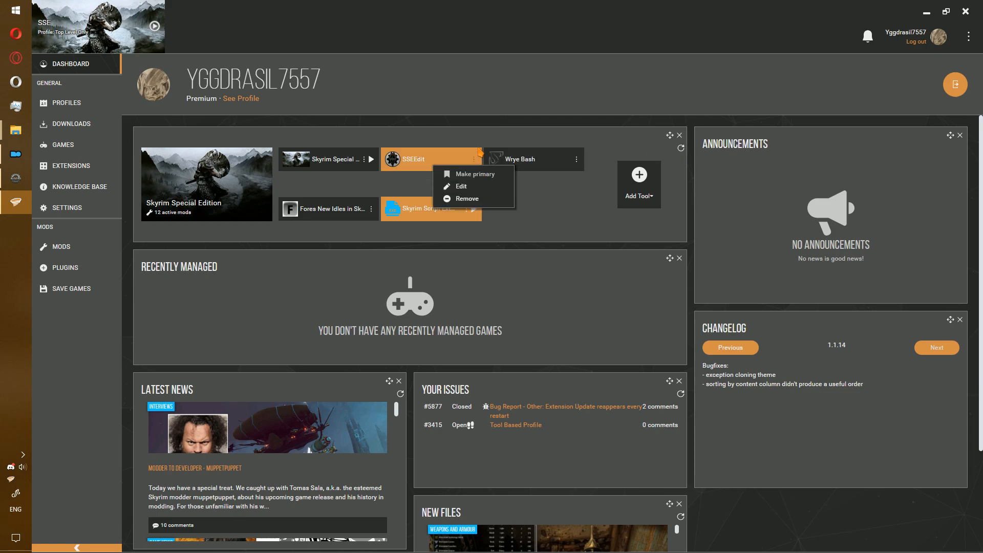
click(460, 187)
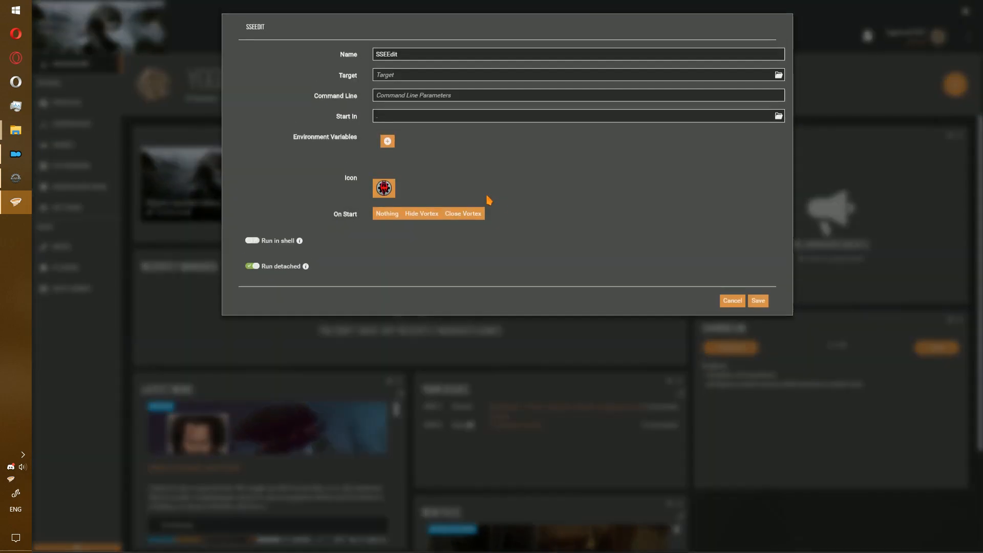
click(412, 79)
click(779, 78)
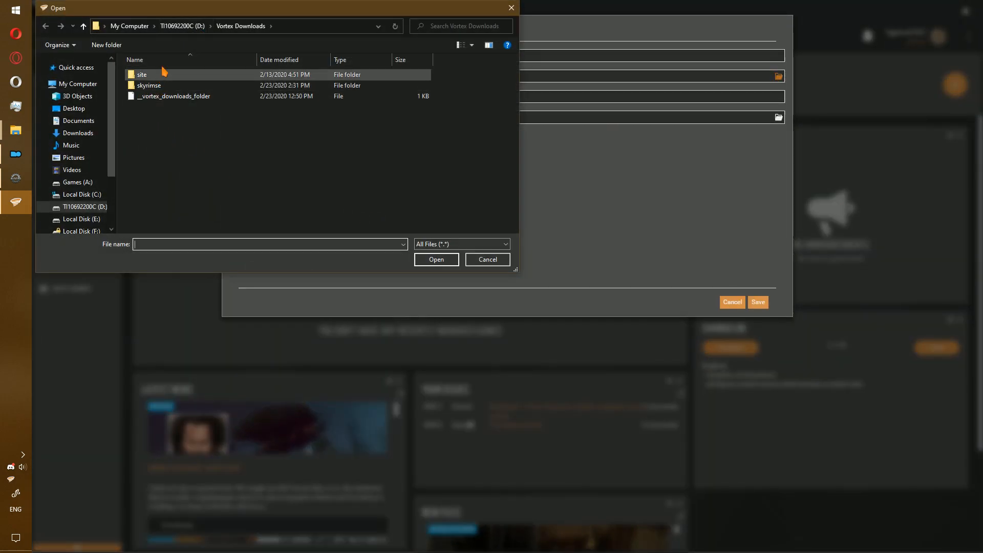
click(182, 26)
double_click(172, 108)
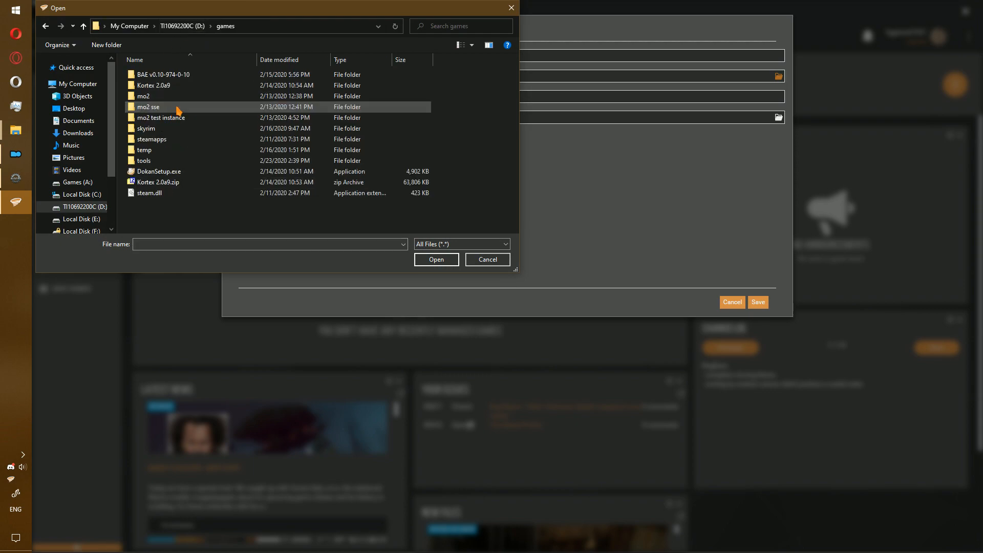
double_click(177, 161)
double_click(193, 87)
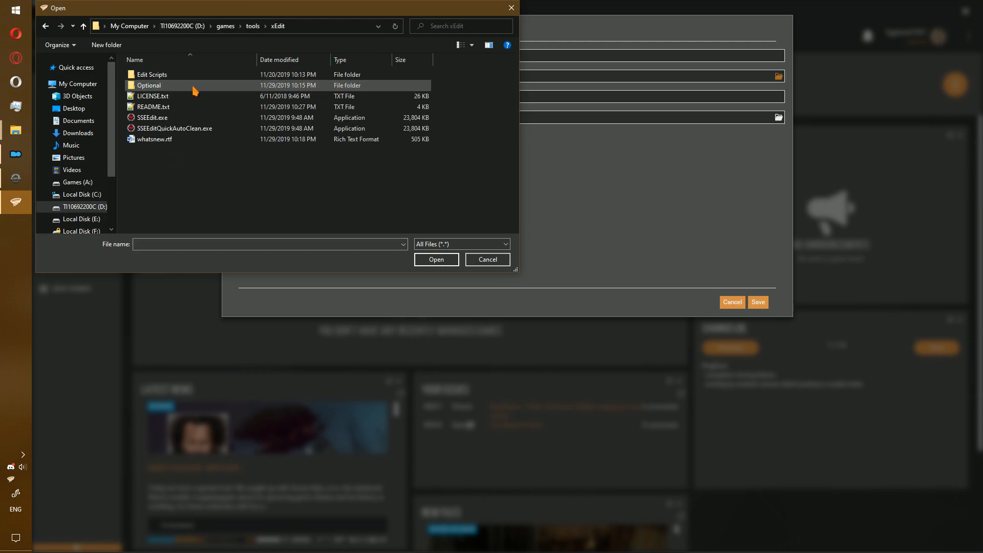
click(193, 119)
click(441, 260)
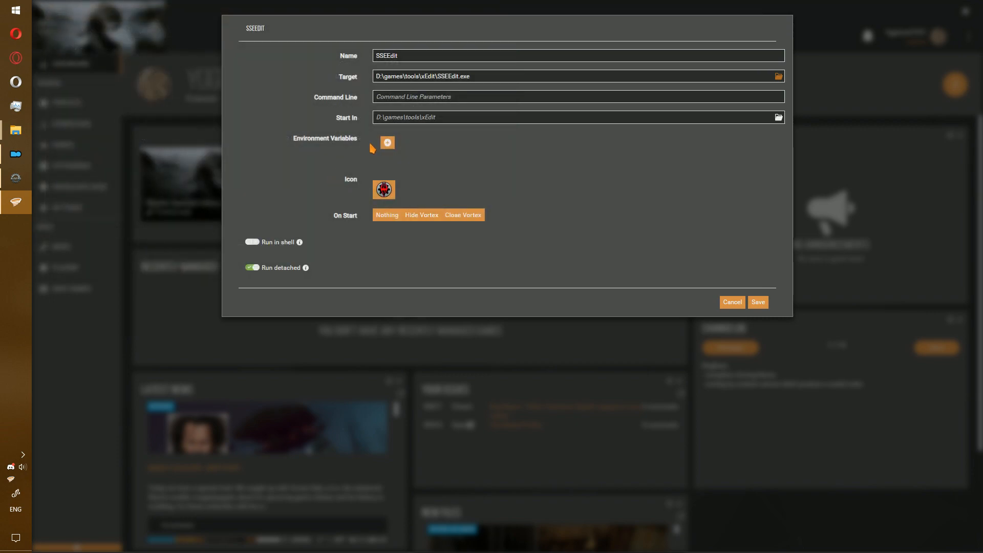
Paste -SSE -B:D:\games\tools\backup\ -PseudoESL as the command line and save the tool.
click(429, 97)
text(-SSE -B:D:\games\tools\backup\ -PseudoESL)
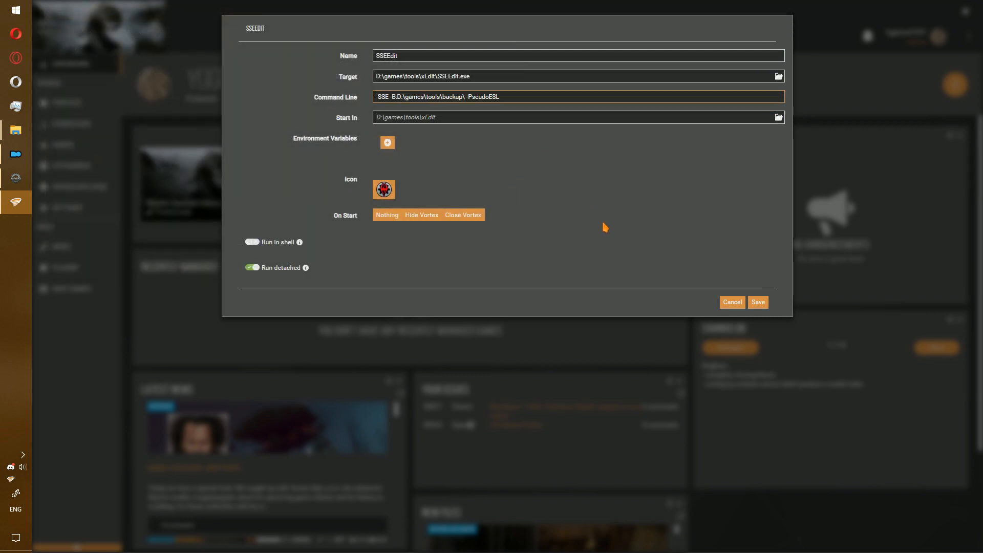
click(758, 304)
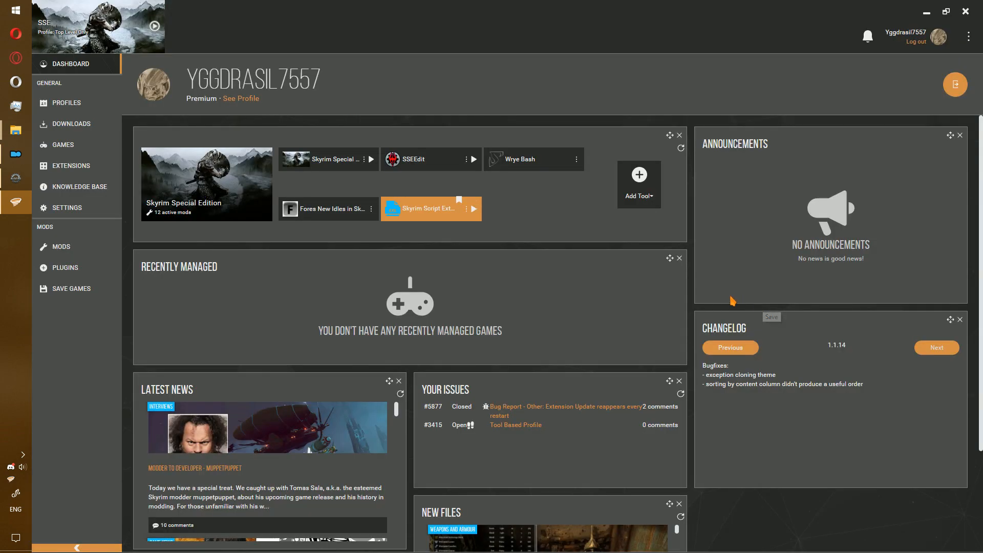
click(466, 160)
Create and save an SSEEdit QAC tool targeting SSEEdit.exe with the pasted arguments plus -QuickAutoClean.
click(654, 195)
click(655, 217)
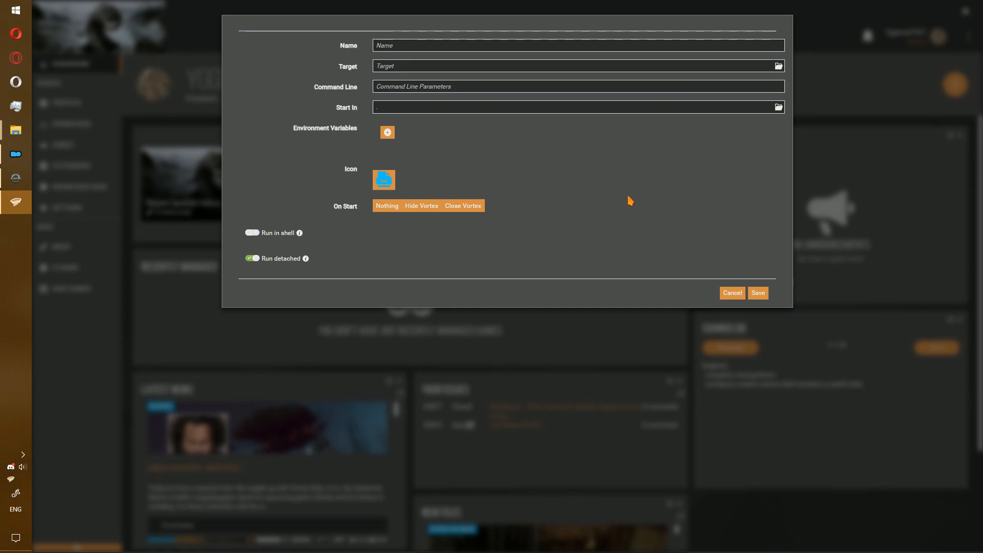
click(779, 67)
click(220, 118)
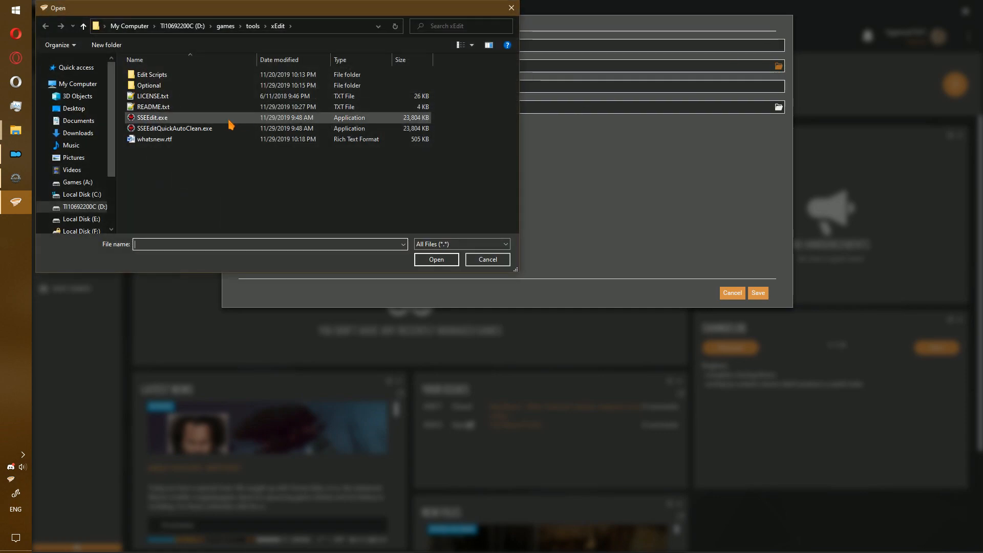
double_click(220, 118)
click(400, 97)
text(-SSE -B:D:\games\tools\backup\ -PseudoESL)
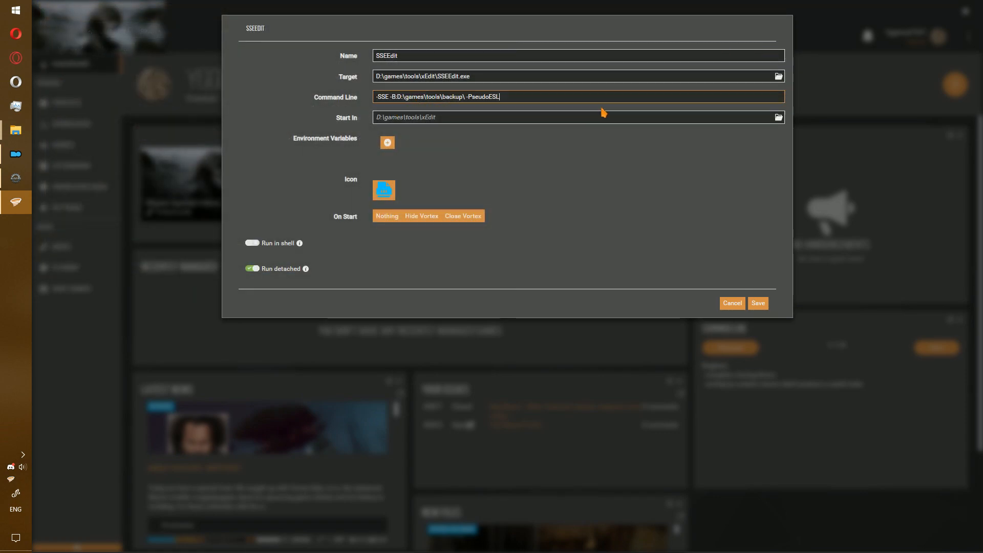
text(-QuickAutoCl)
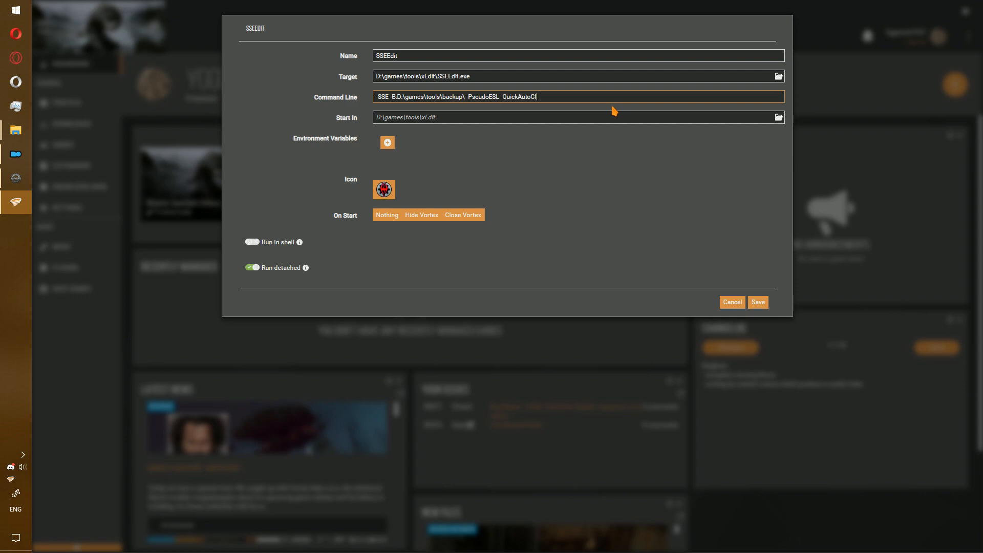
click(429, 52)
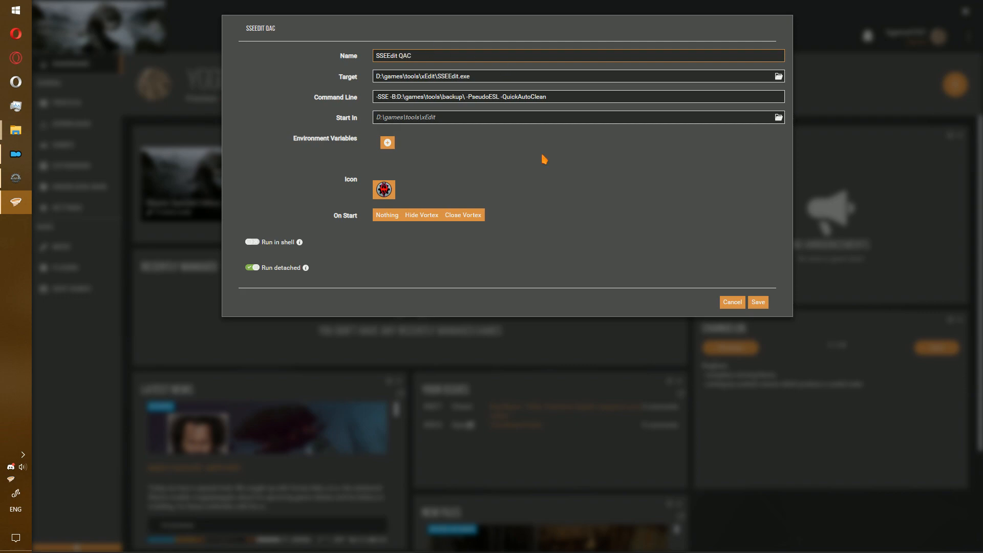
click(758, 302)
click(639, 184)
Save a new SSEEdit.exe tool named SSEEdit VQSC with the pasted arguments plus -VeryQuickShowConflicts.
click(638, 218)
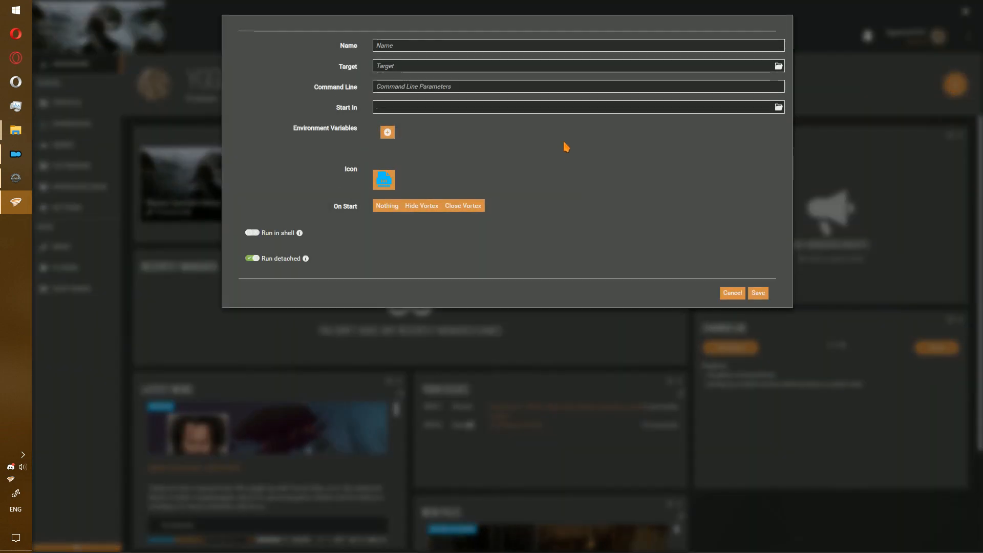
click(778, 65)
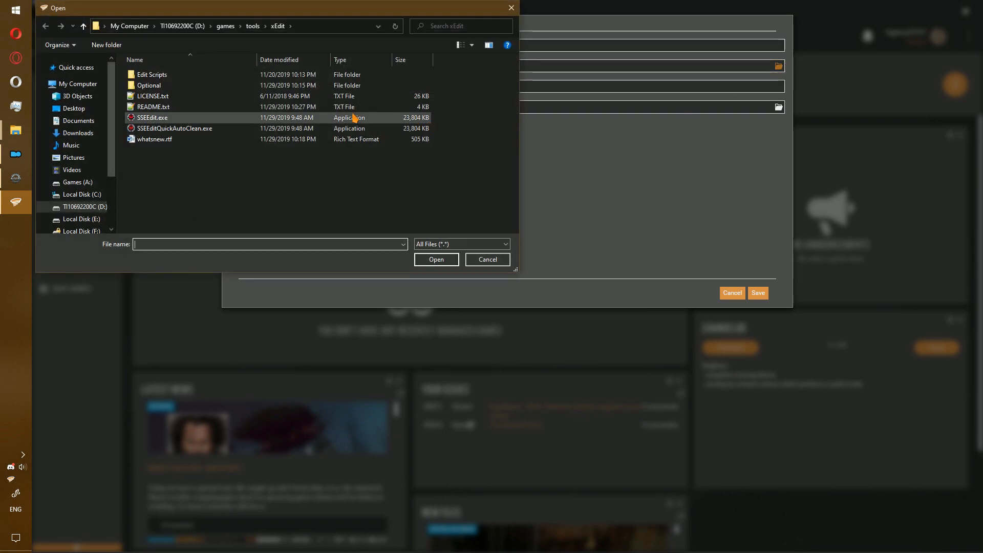
double_click(366, 123)
click(429, 96)
text(-SSE -B:D:\games\tools\backup\ -PseudoESL)
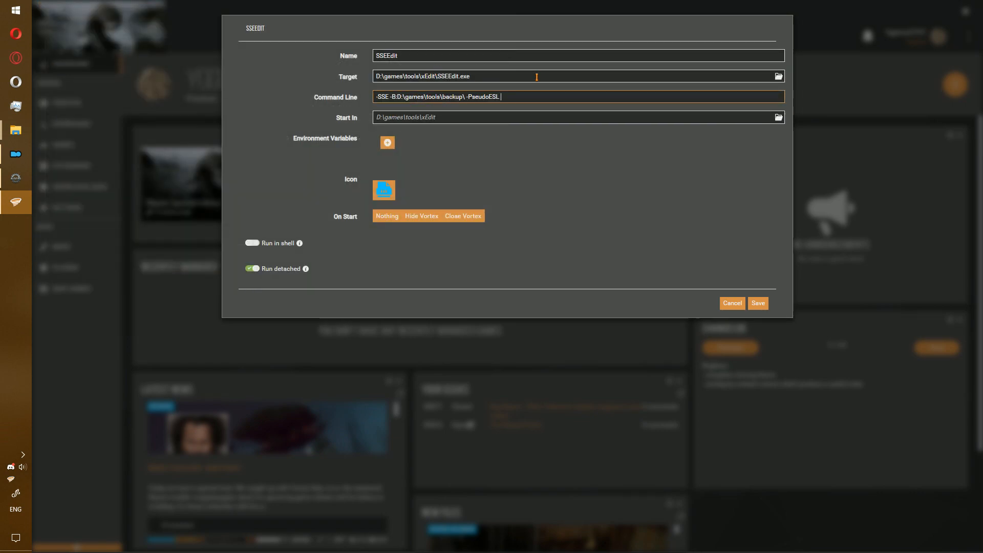
text(-VeryQuickShowConflicts)
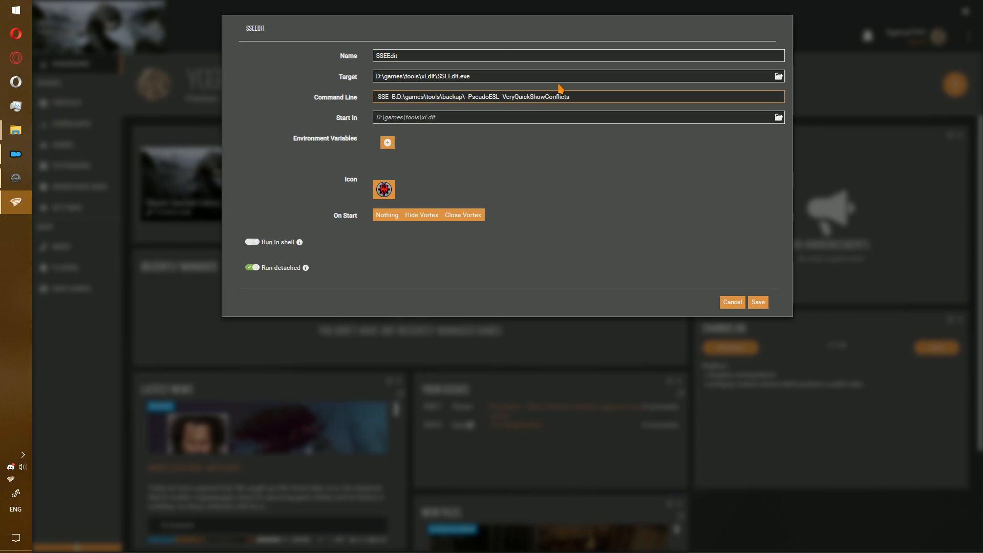
click(432, 60)
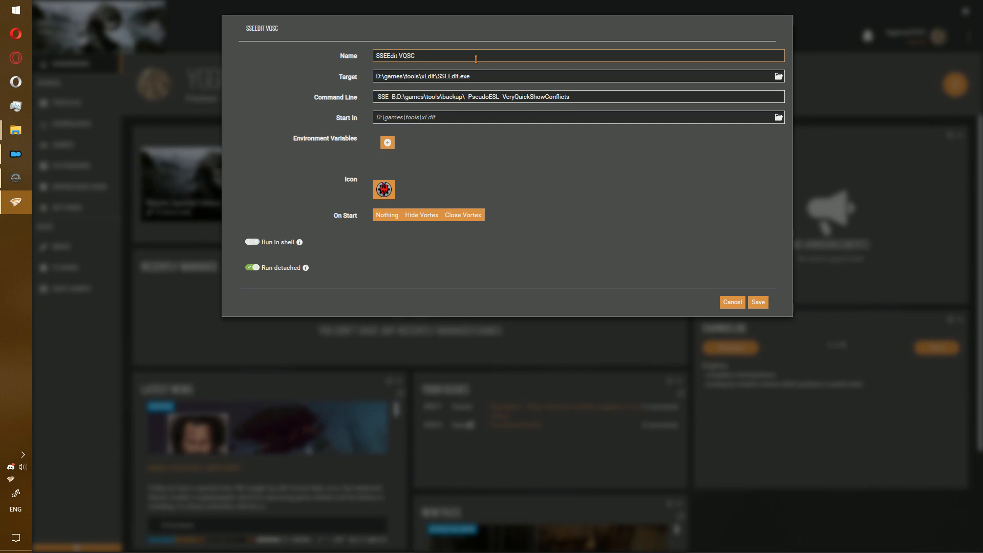
click(757, 303)
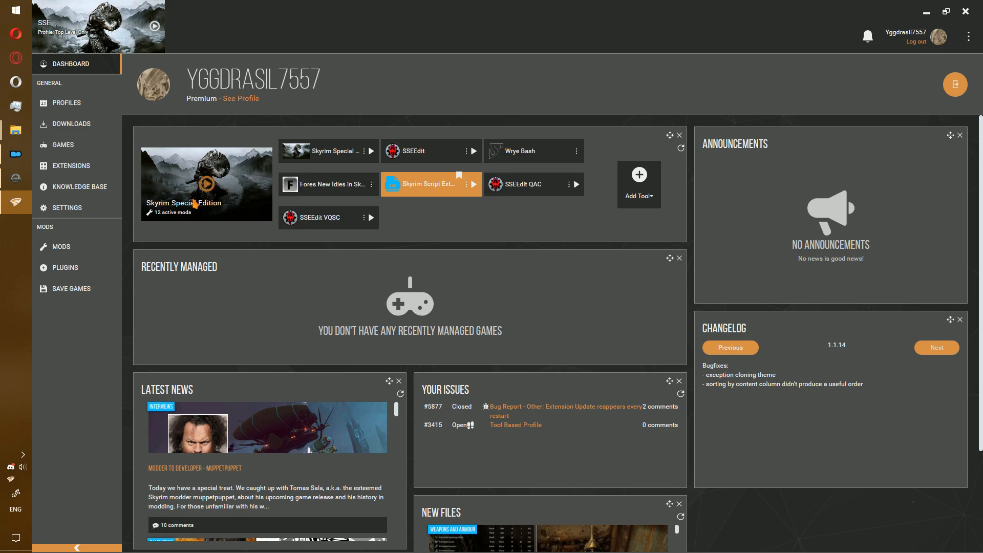
Compare the SSEEdit entries in Kortex and Mod Organizer 2, closing MO2's executables window, then return to Vortex.
click(16, 156)
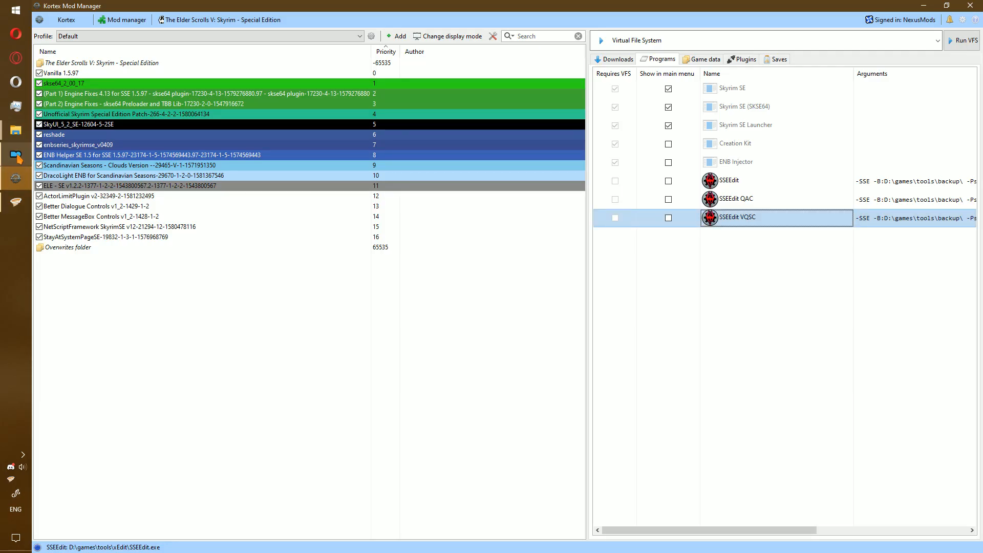
click(17, 156)
click(17, 202)
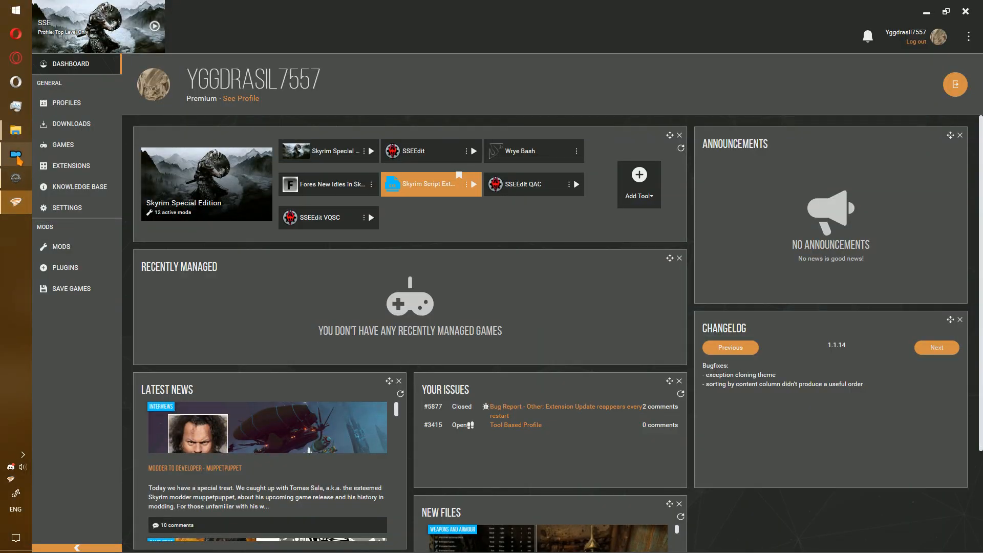
click(18, 159)
click(636, 383)
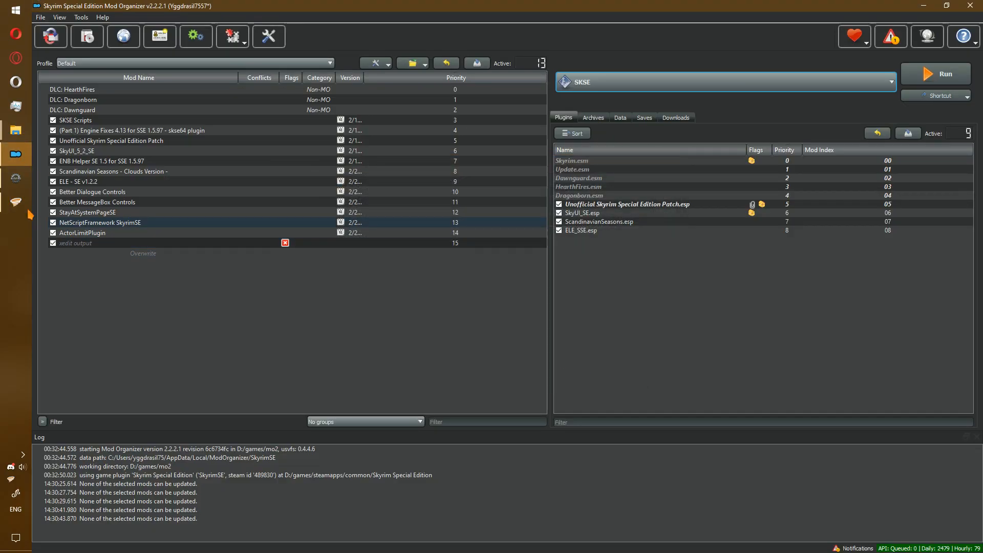
click(16, 178)
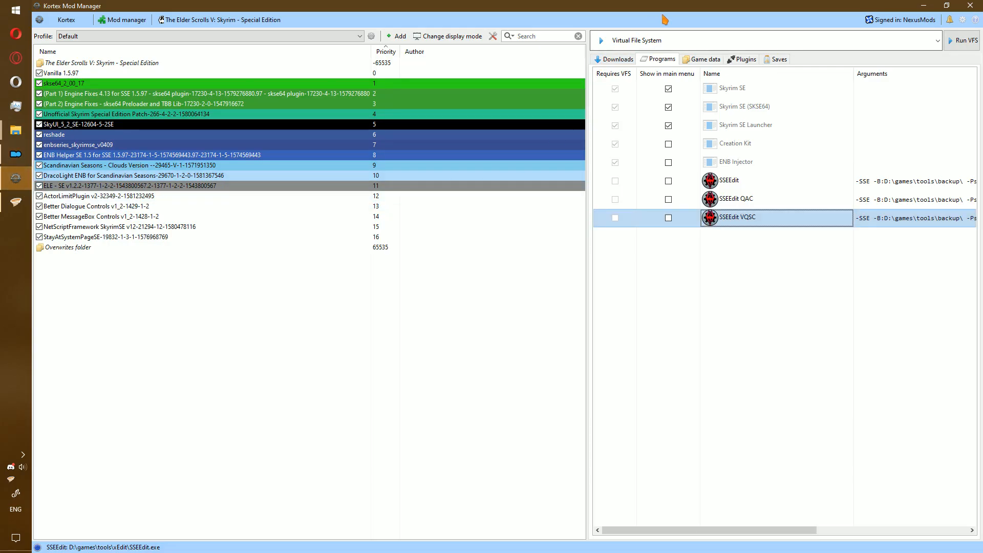
click(16, 203)
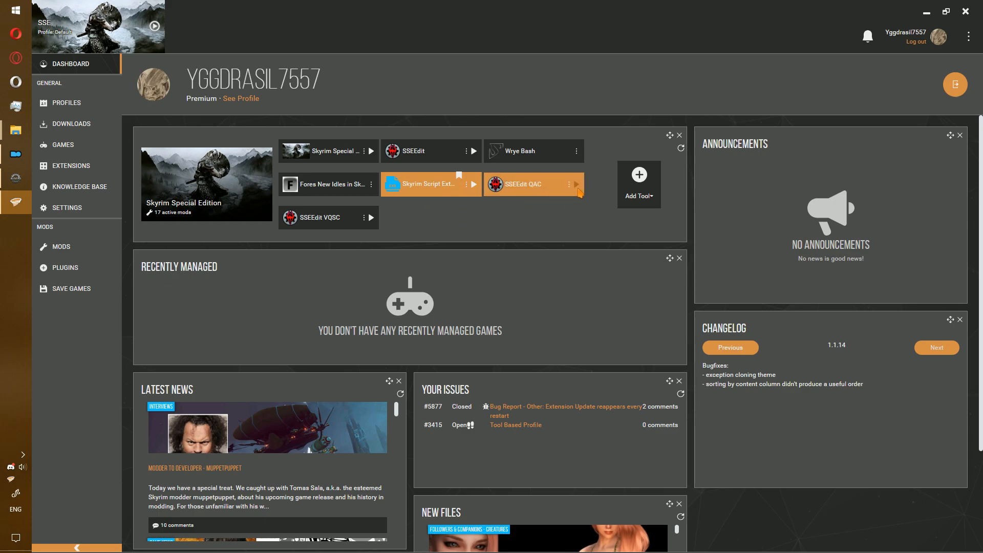
Launch SSEEdit QAC from Vortex, quick-clean Update.esm, and close SSEEdit when done.
click(578, 189)
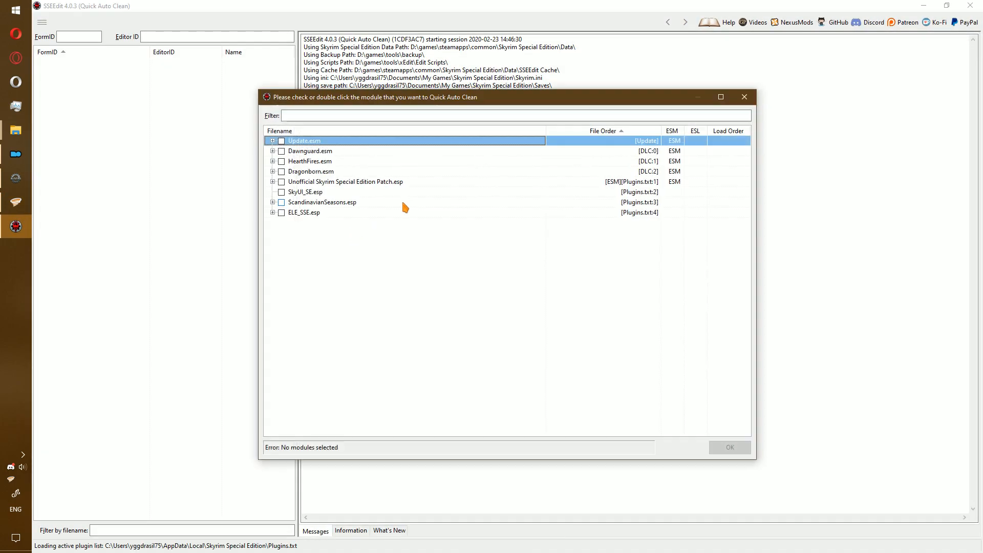
double_click(315, 143)
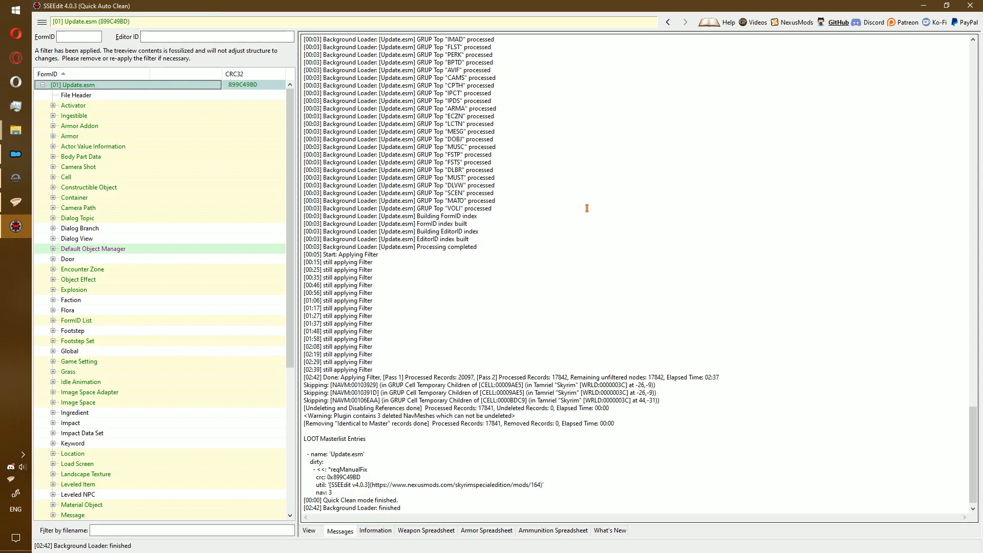
click(971, 5)
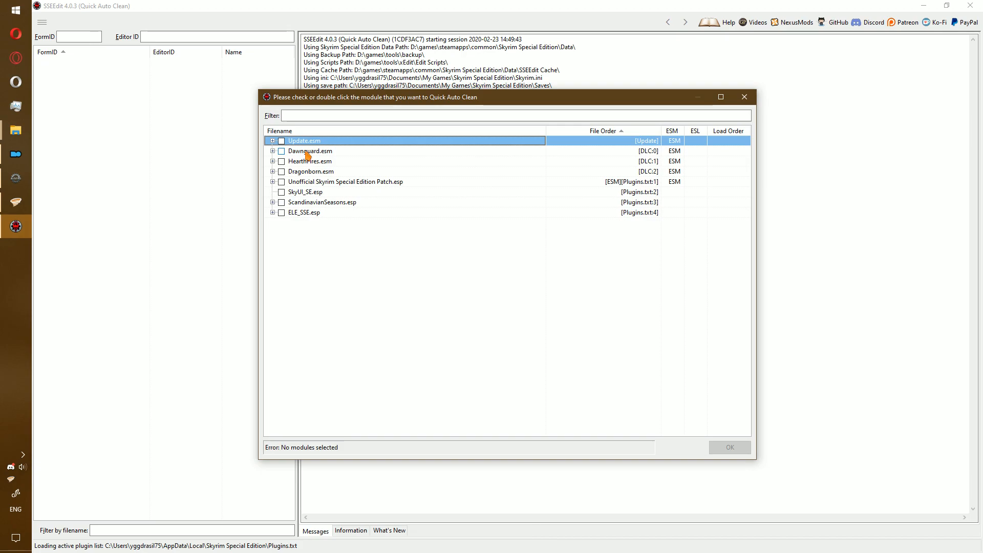
Quick-clean Dawnguard.esm, then open Cell > Block 5 > Sub-Block 3 > 00016BCF RiftenRaggedFlagon.
double_click(307, 152)
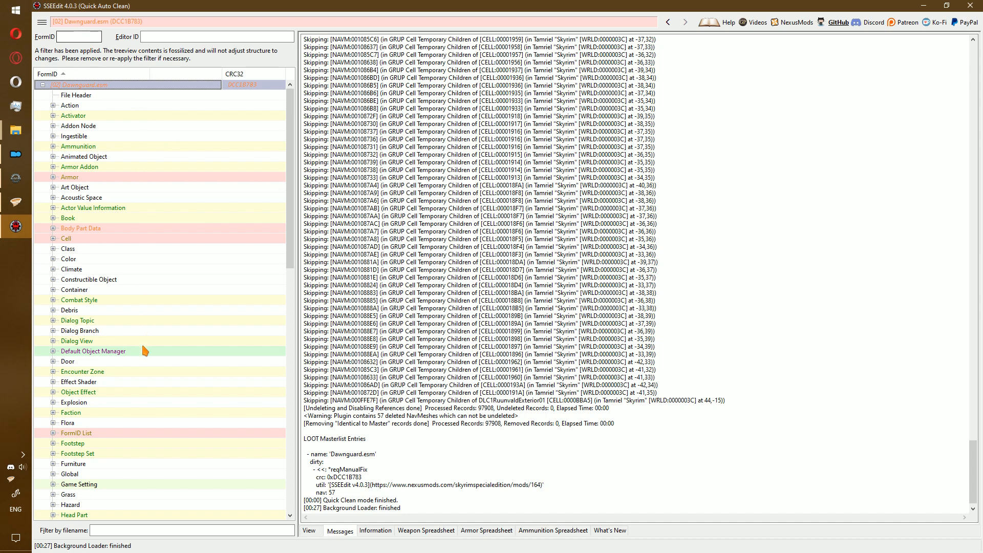
double_click(81, 248)
click(80, 240)
double_click(80, 241)
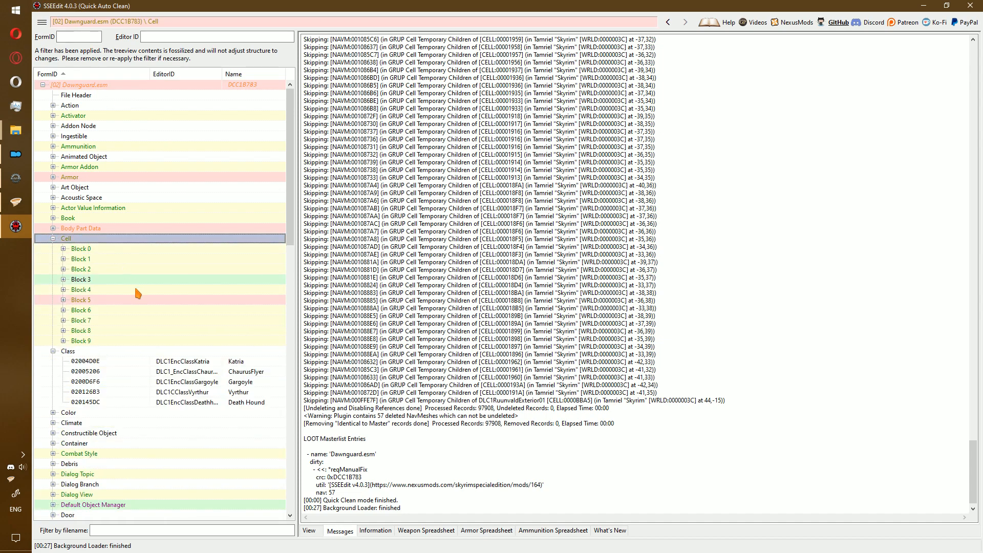
double_click(88, 301)
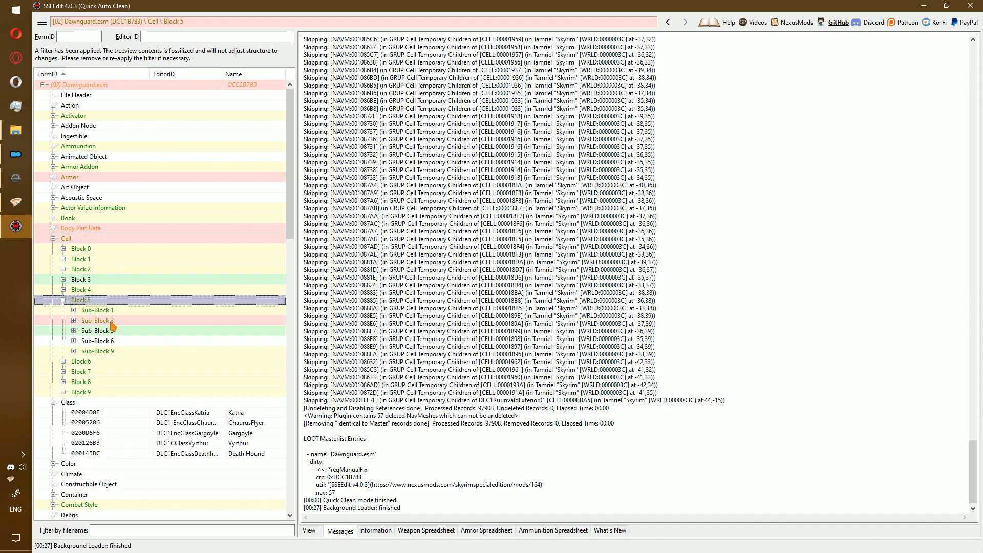
double_click(97, 320)
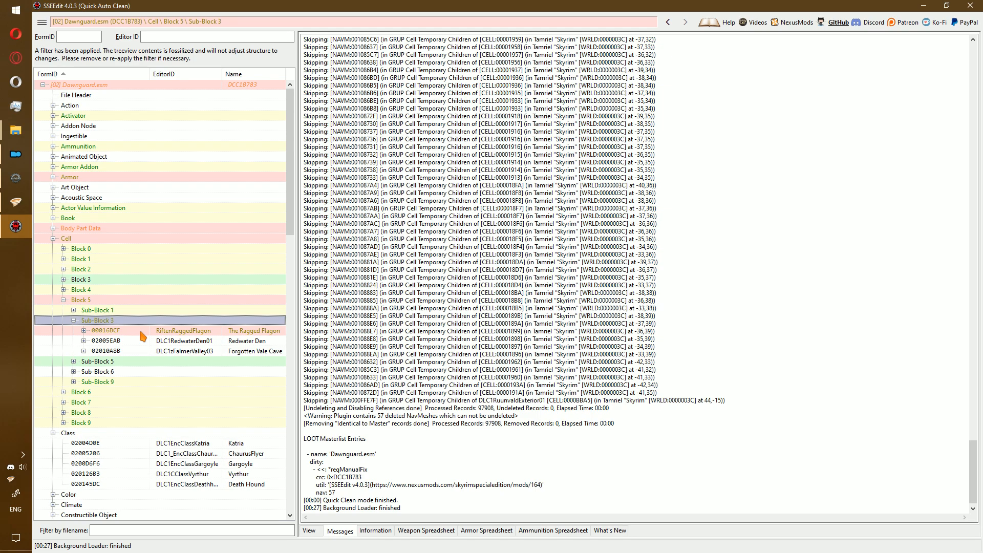
click(137, 329)
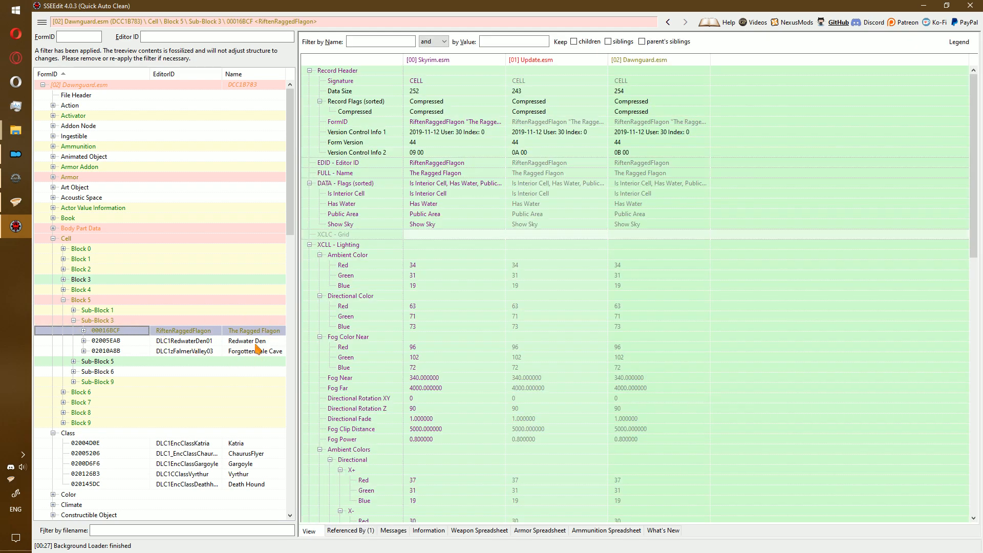
scroll(595, 336, down, 20)
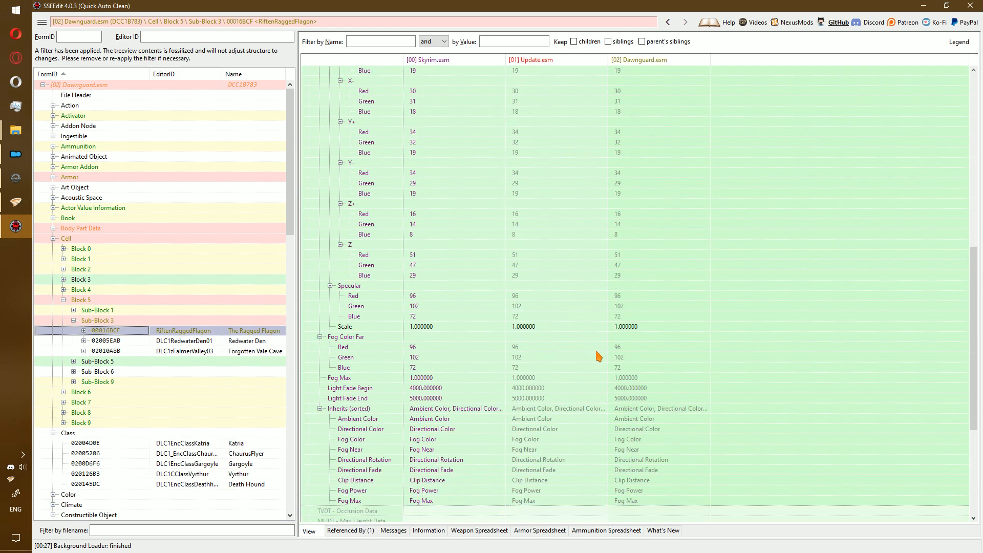
Remove Dawnguard's XEZN Encounter Zone value, then close SSEEdit and save Dawnguard.esm.
right_click(628, 499)
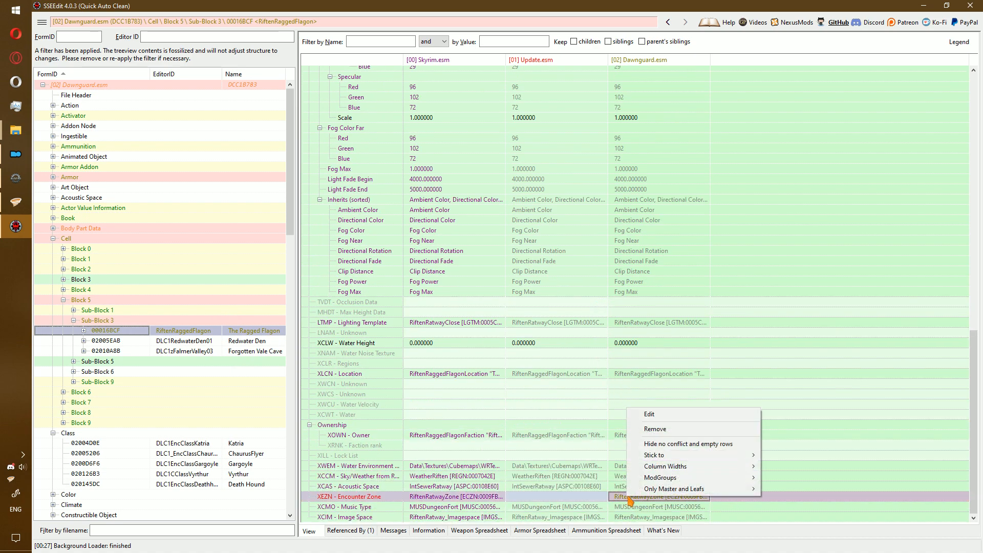
click(661, 435)
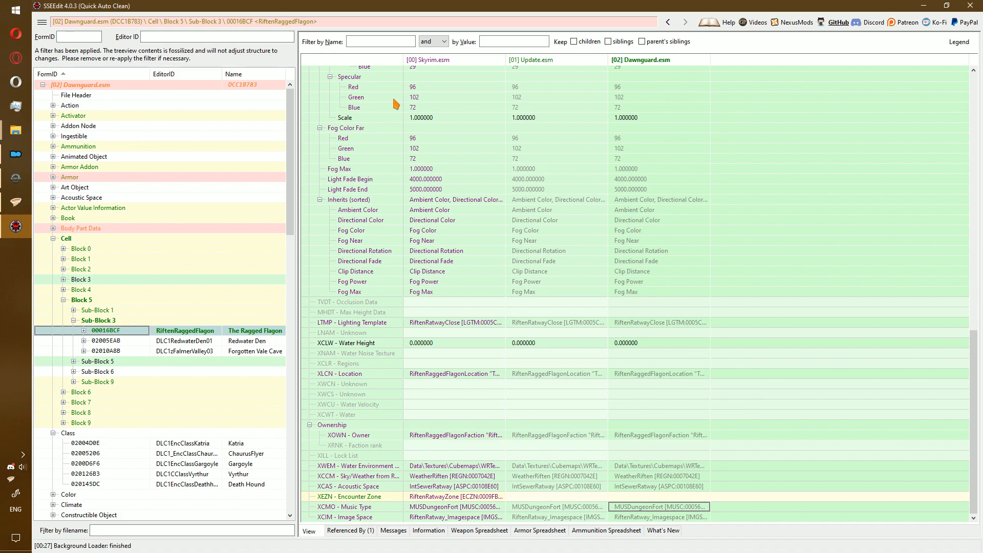
click(970, 5)
click(587, 453)
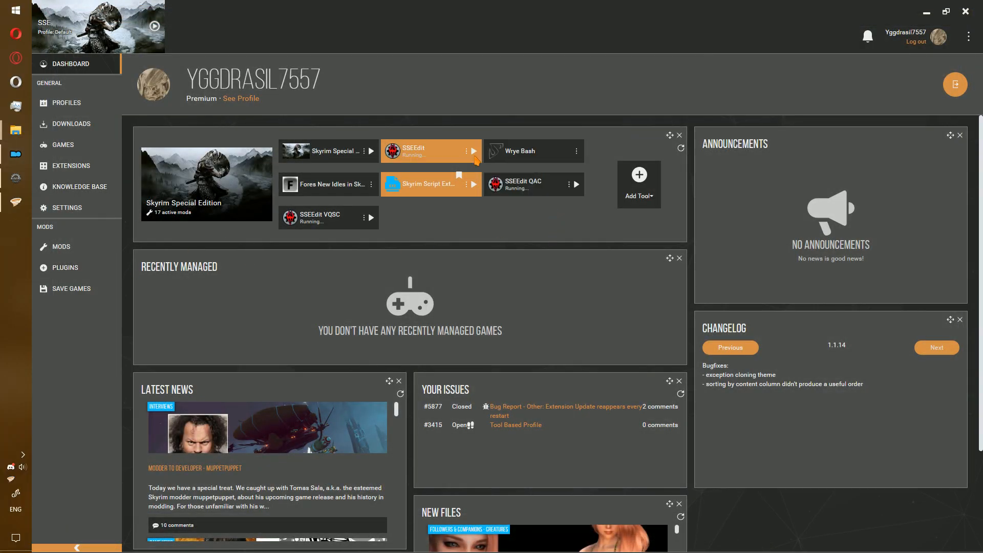
click(88, 268)
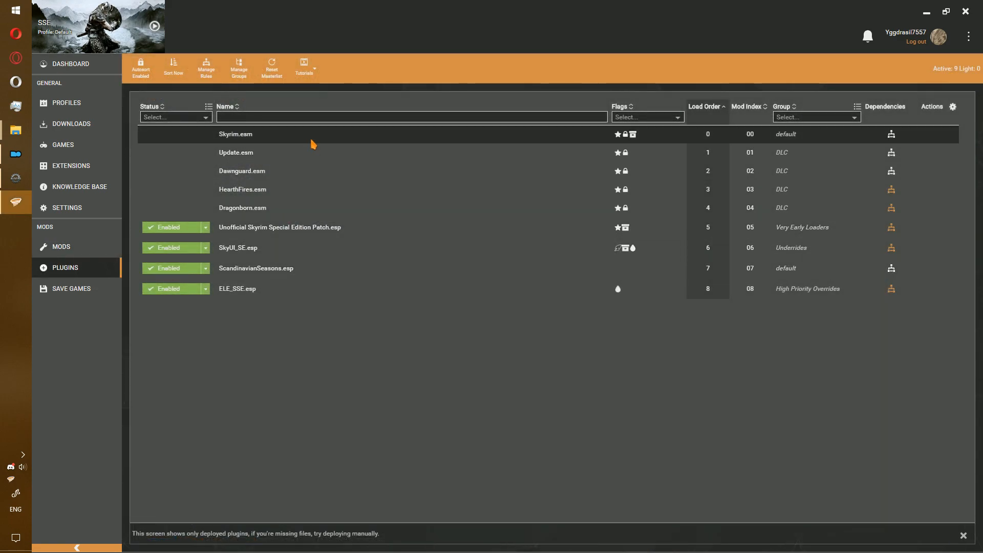
click(407, 209)
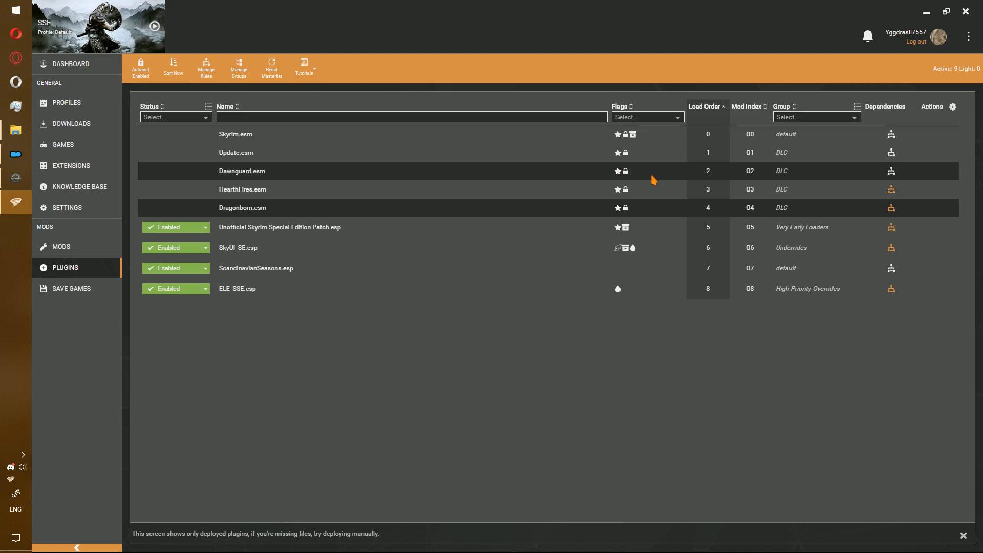
click(288, 250)
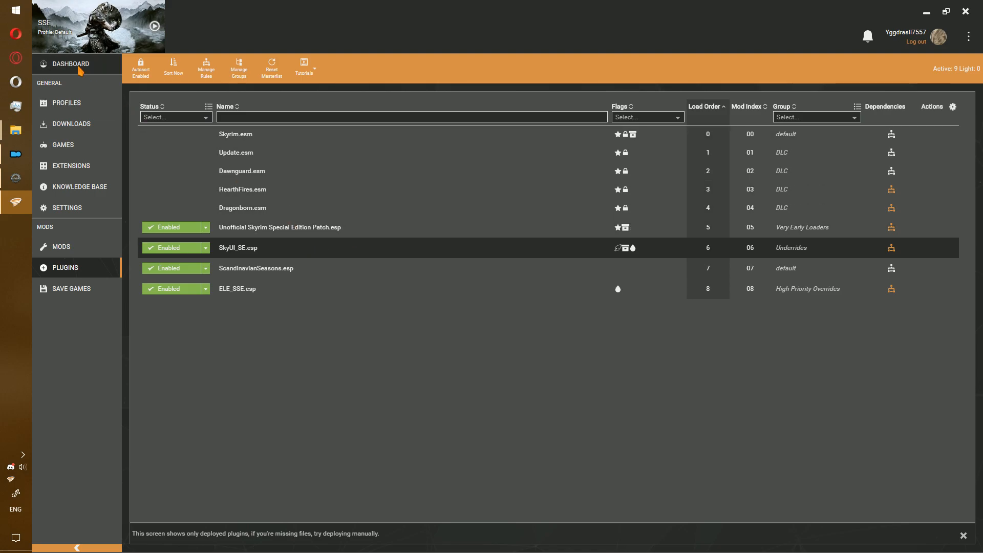
click(80, 66)
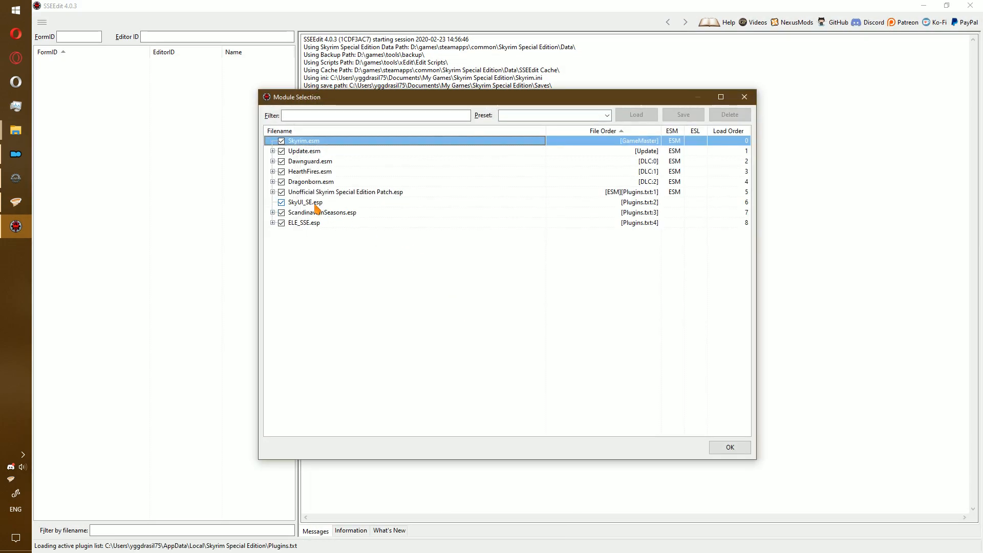
Restart SSEEdit from Vortex and load only SkyUI_SE.esp after using Select None.
double_click(315, 203)
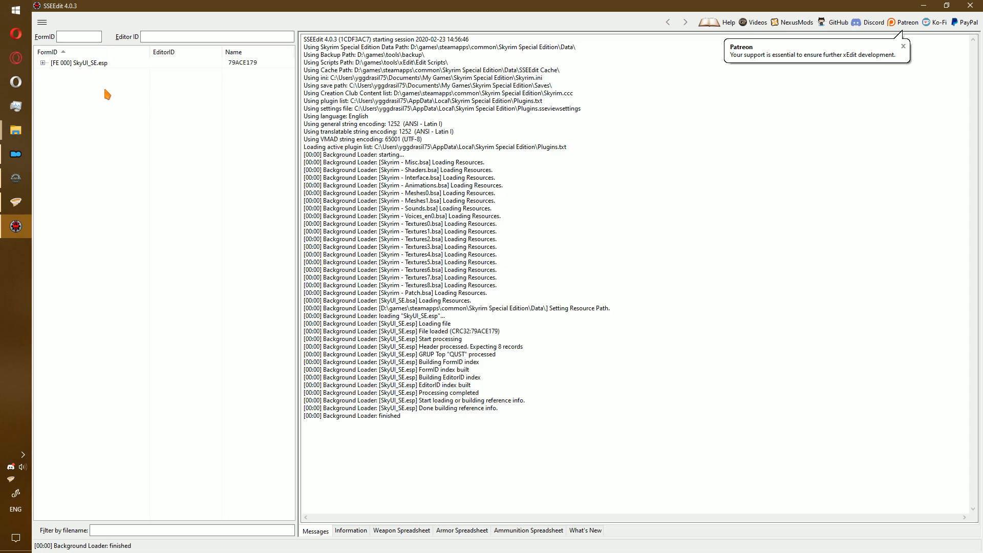
click(970, 5)
click(475, 151)
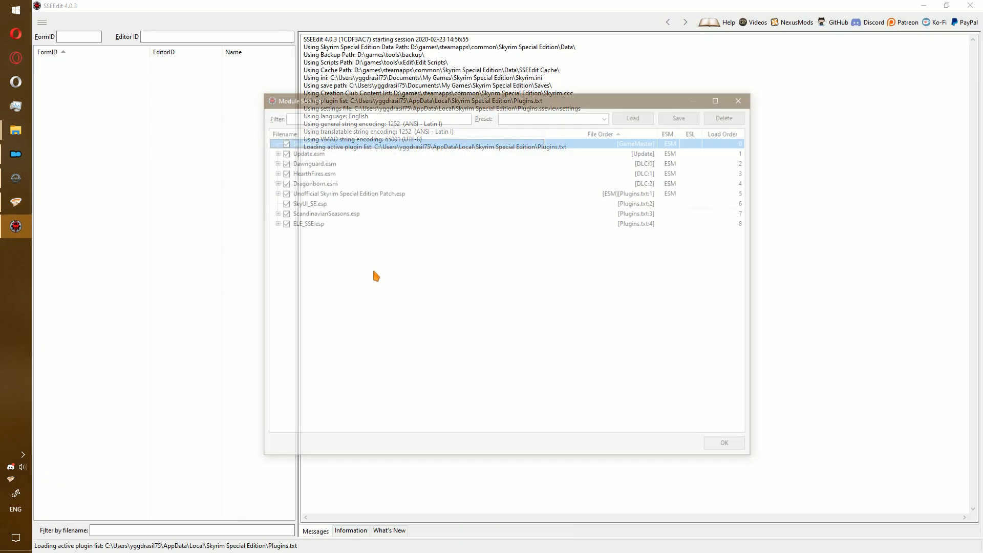
right_click(375, 272)
click(437, 288)
click(281, 203)
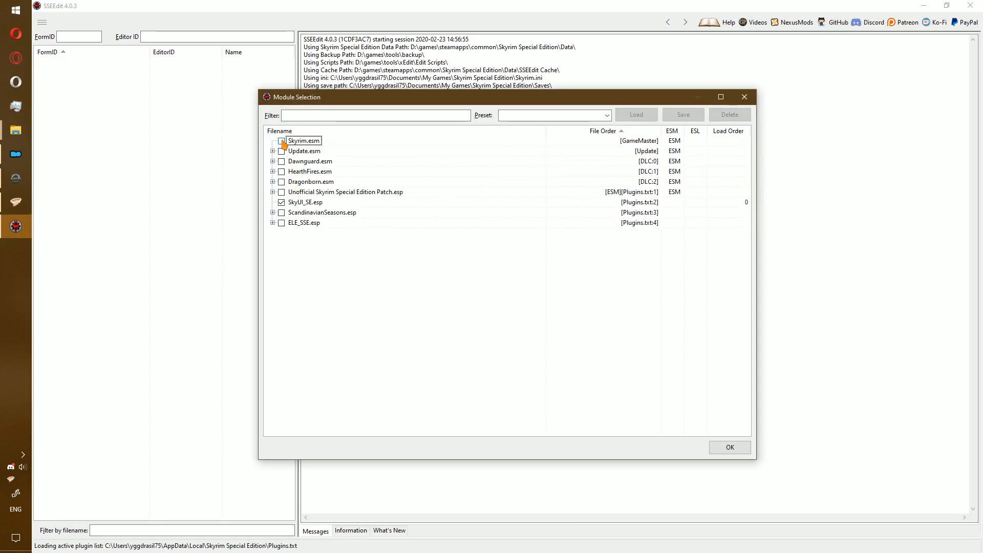
click(733, 449)
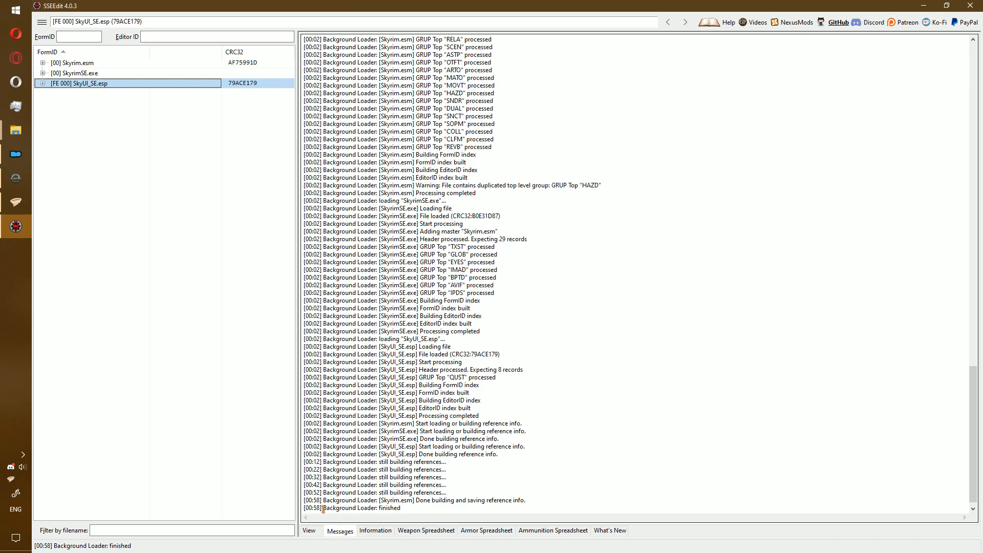
Add Skyrim.esm as a master of SkyUI_SE.esp, accepting the editing warning.
right_click(90, 86)
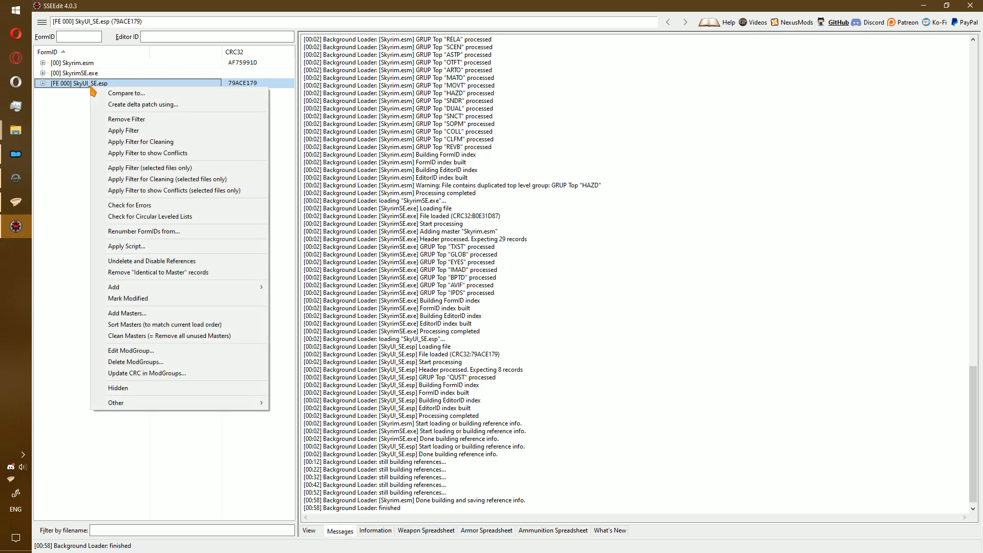
click(166, 316)
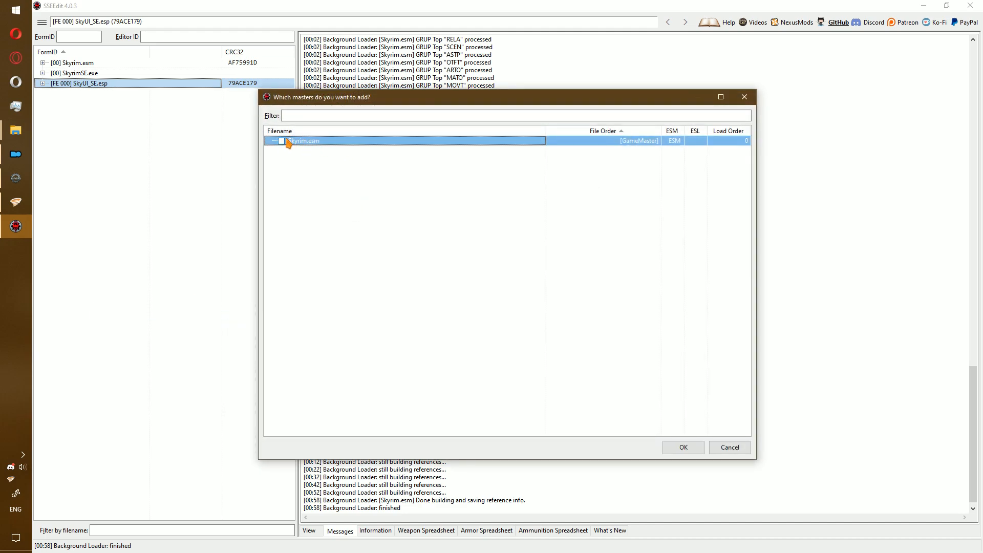
click(681, 447)
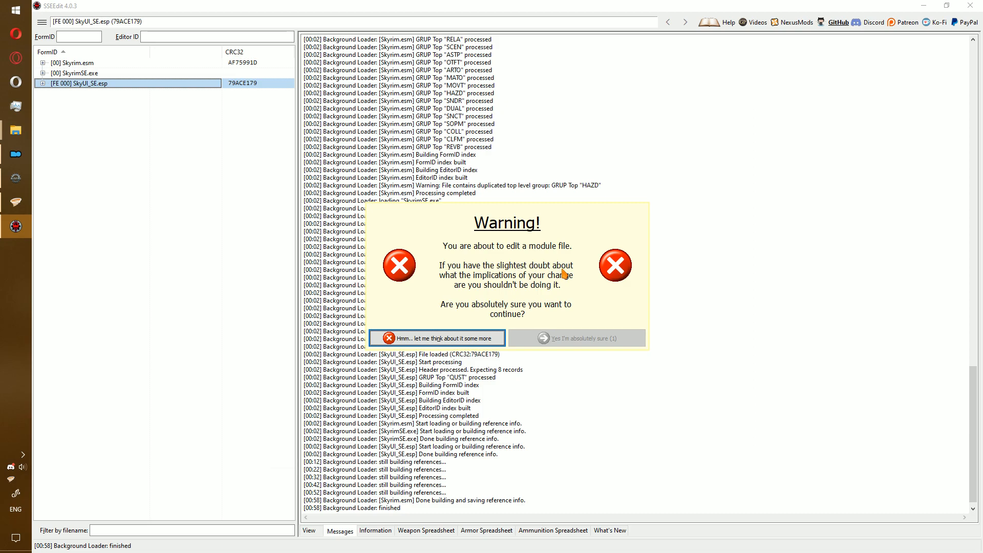
click(583, 337)
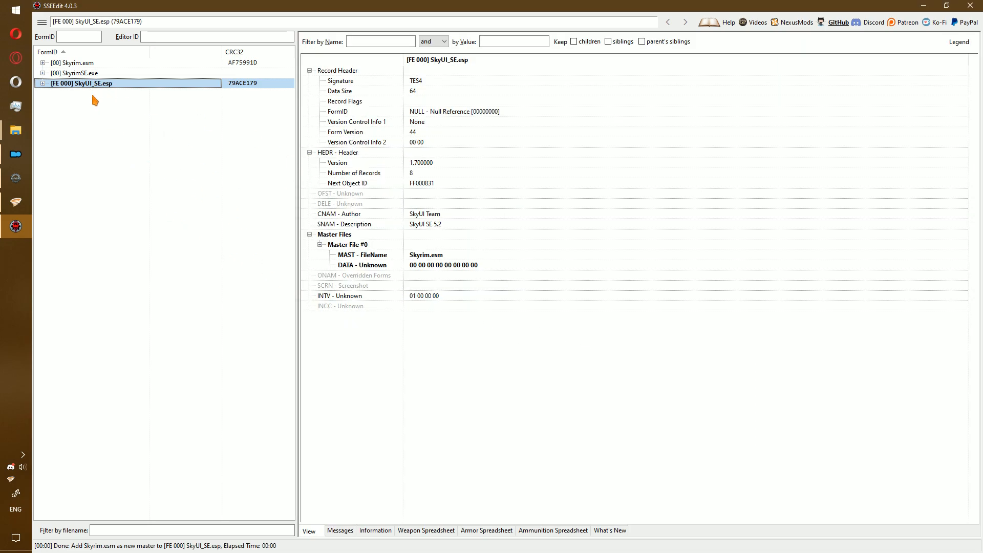
Inspect SkyUI_SE.esp's FE000802 quest record, then close SSEEdit and save the changed plugin.
double_click(103, 85)
click(76, 108)
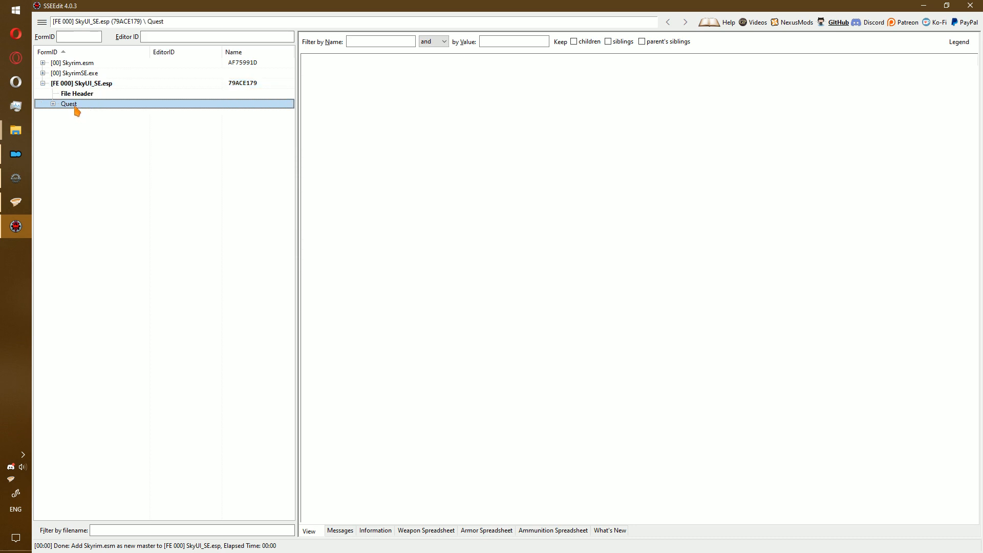
double_click(75, 106)
click(197, 113)
scroll(563, 353, down, 1)
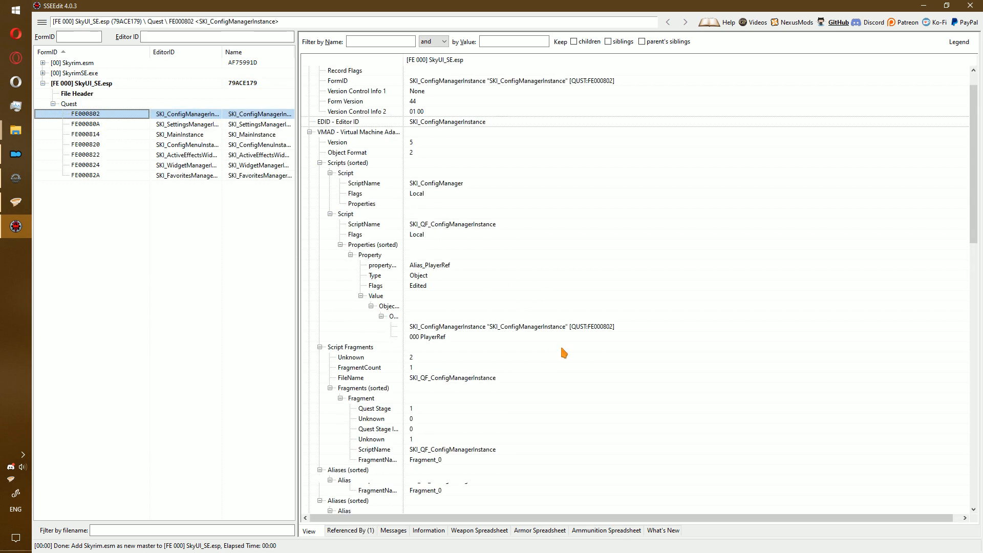
scroll(564, 353, down, 7)
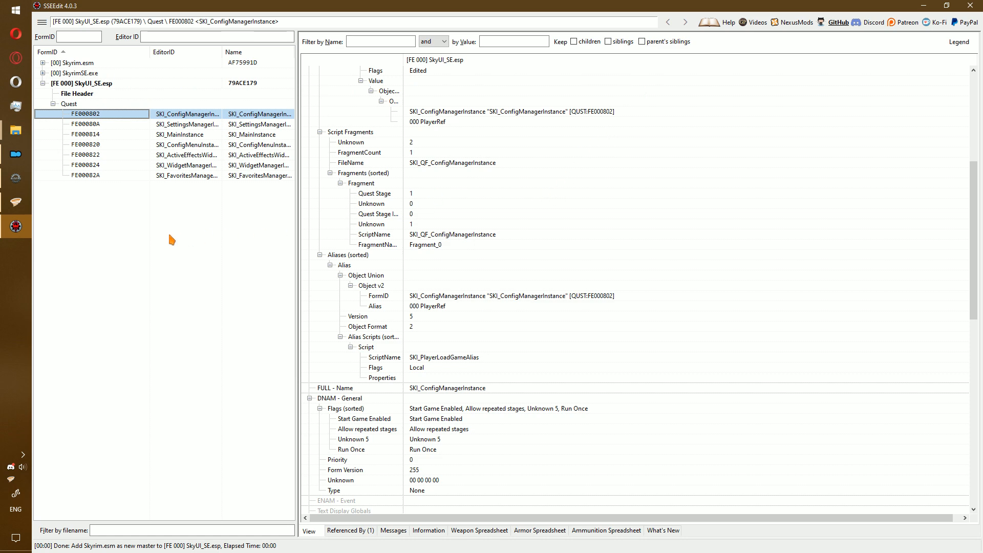
key(ctrl+s)
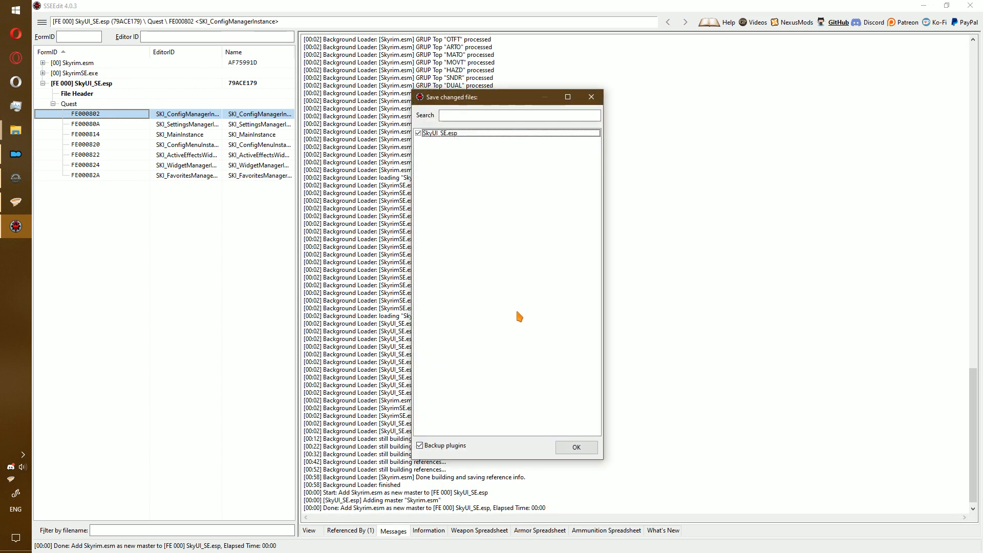
click(577, 447)
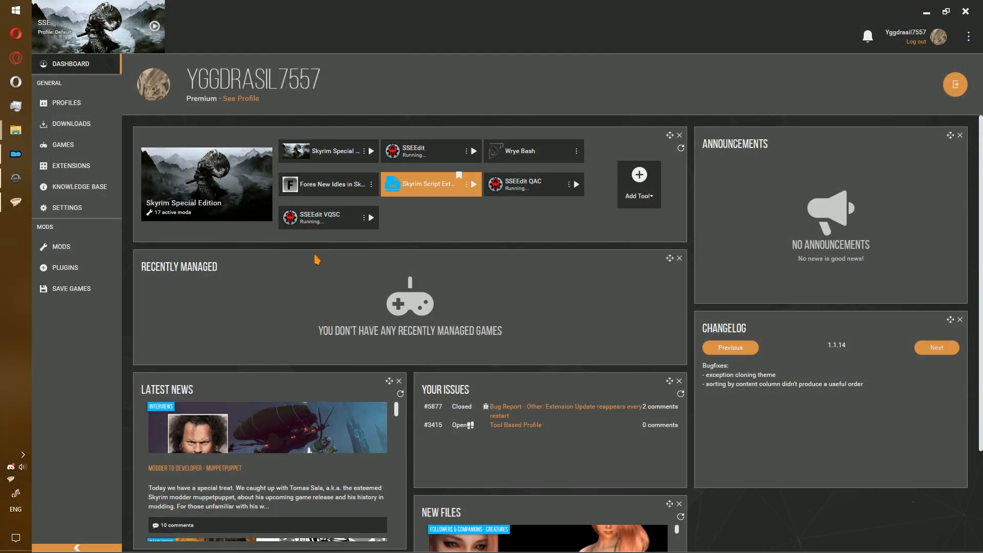
Launch SSEEdit Quick Show Conflicts and open ELE_SSE.esp's Redbelly Mine cell comparison.
click(370, 218)
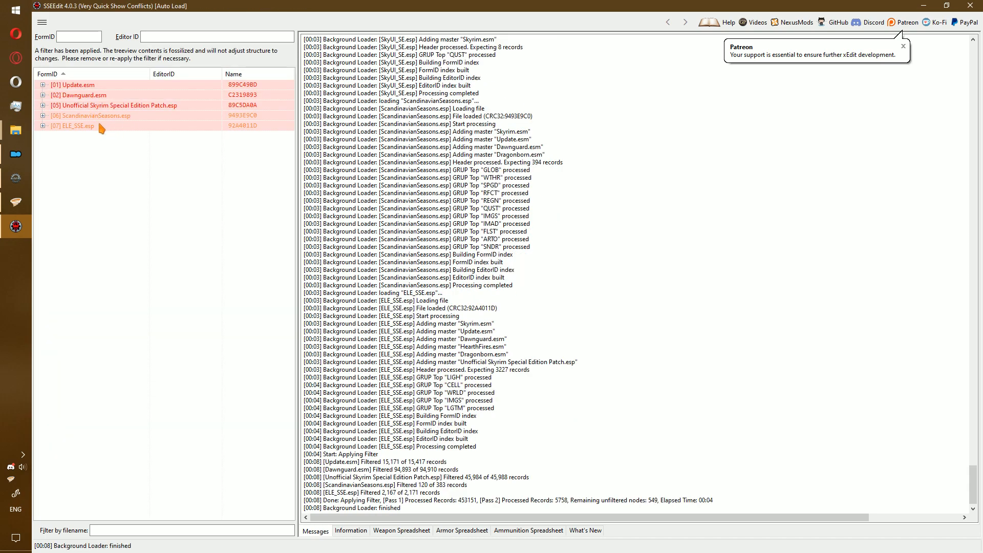
click(99, 125)
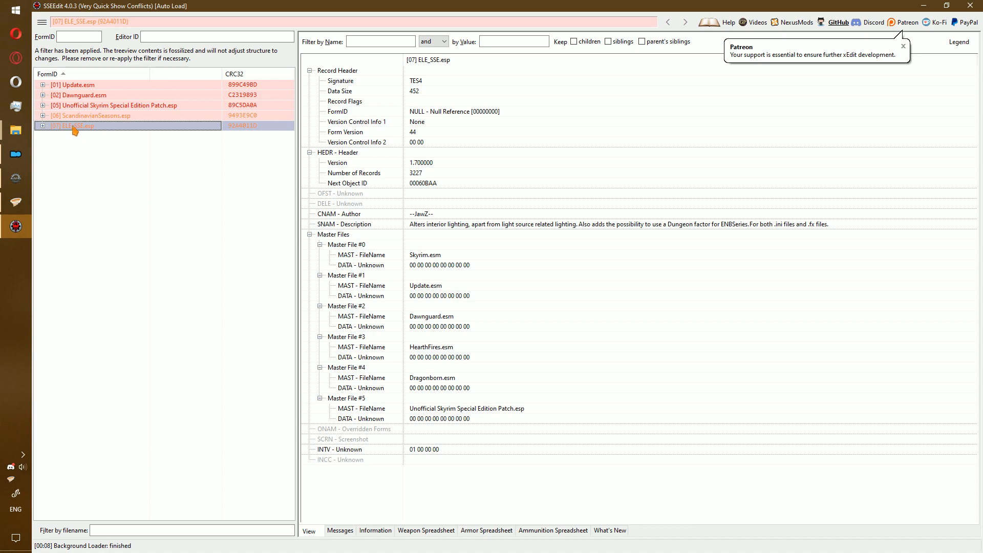
double_click(74, 128)
double_click(89, 137)
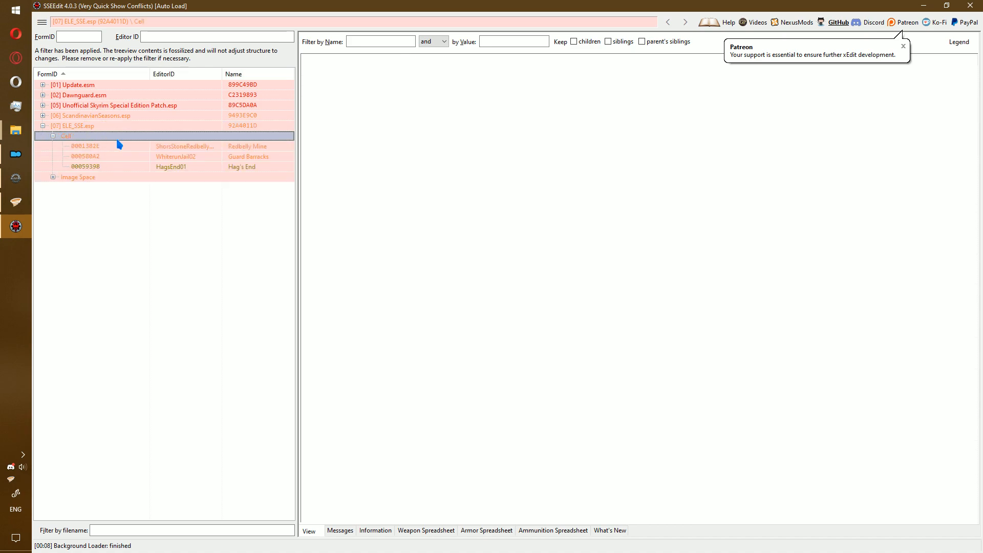
click(122, 146)
Inspect the Lighting Template conflict, then the Blackreach image space and Hag's End cell records.
scroll(636, 259, down, 4)
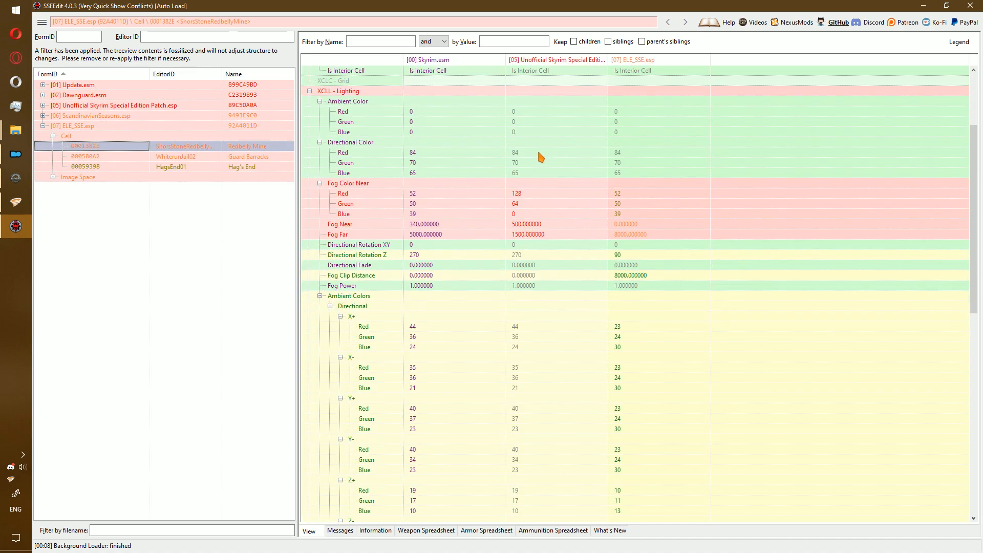
scroll(610, 219, down, 15)
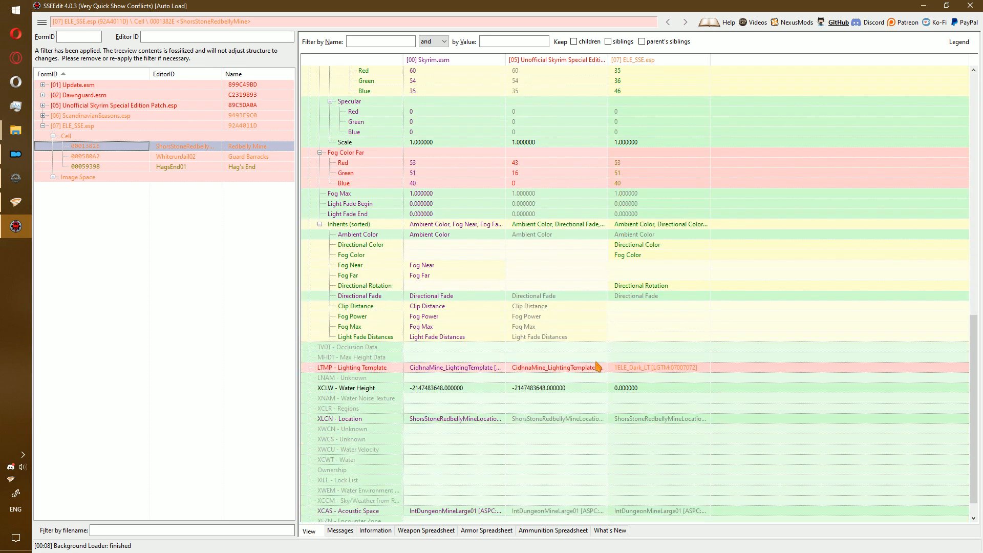
click(585, 369)
scroll(563, 392, down, 1)
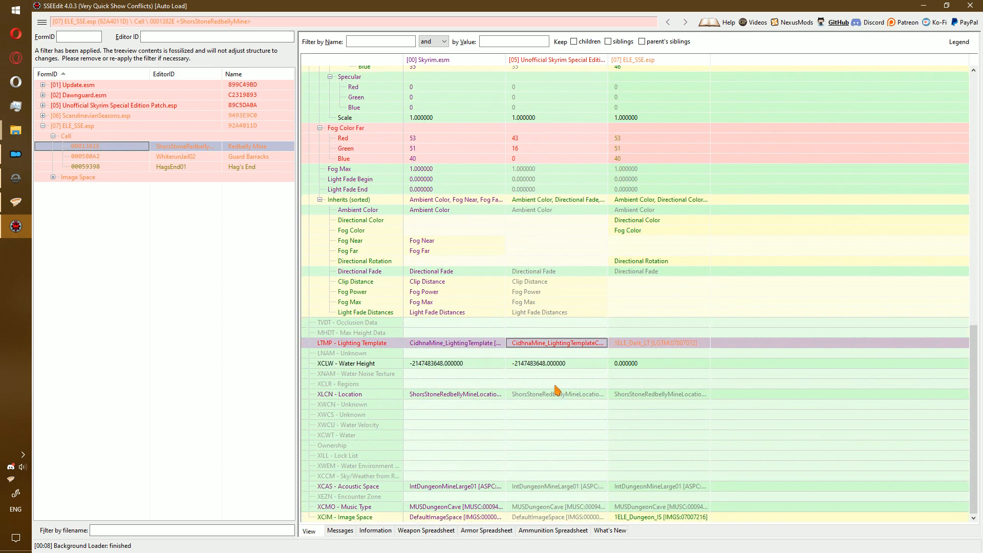
double_click(78, 178)
click(120, 188)
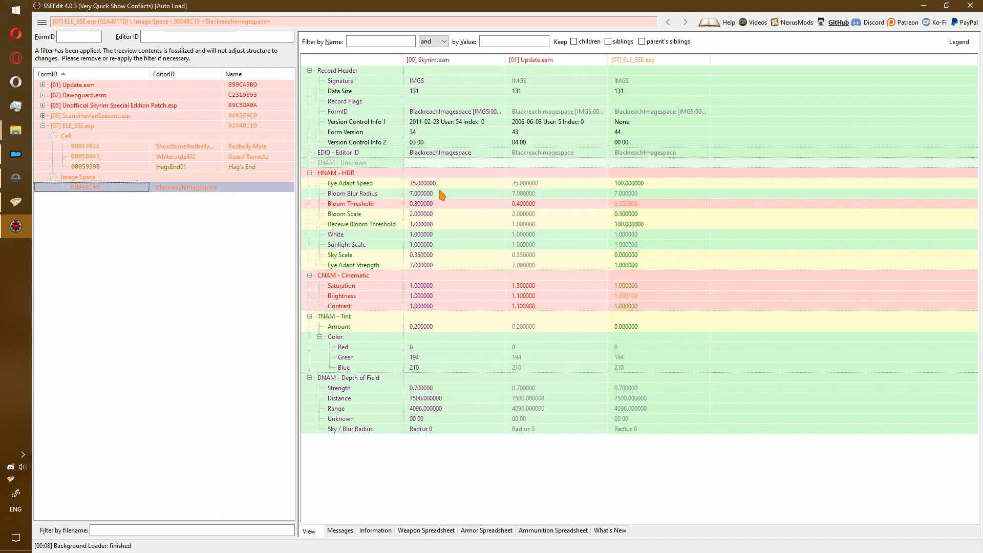
click(132, 164)
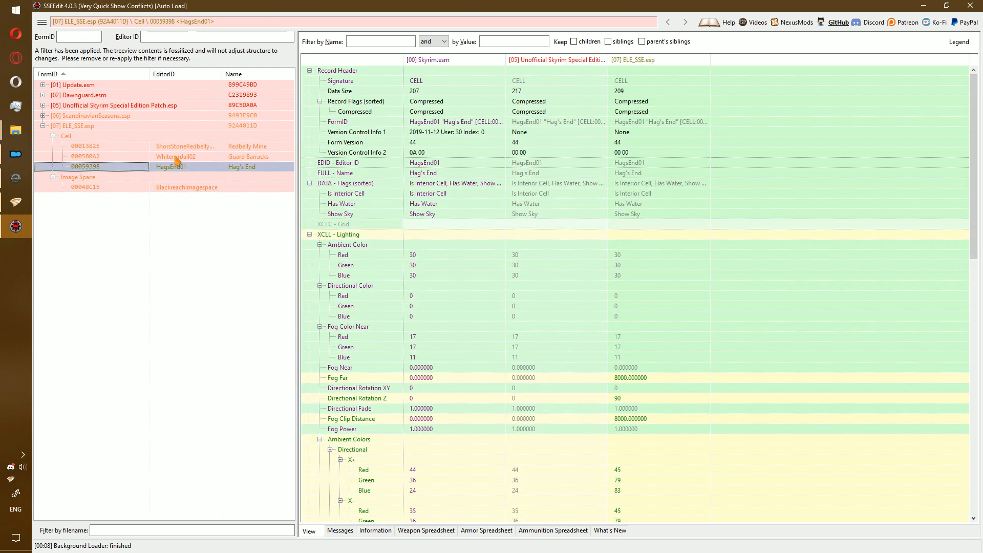
Collapse ELE_SSE.esp and Ctrl-add the Unofficial patch, Dawnguard.esm and Update.esm to the selection.
double_click(91, 127)
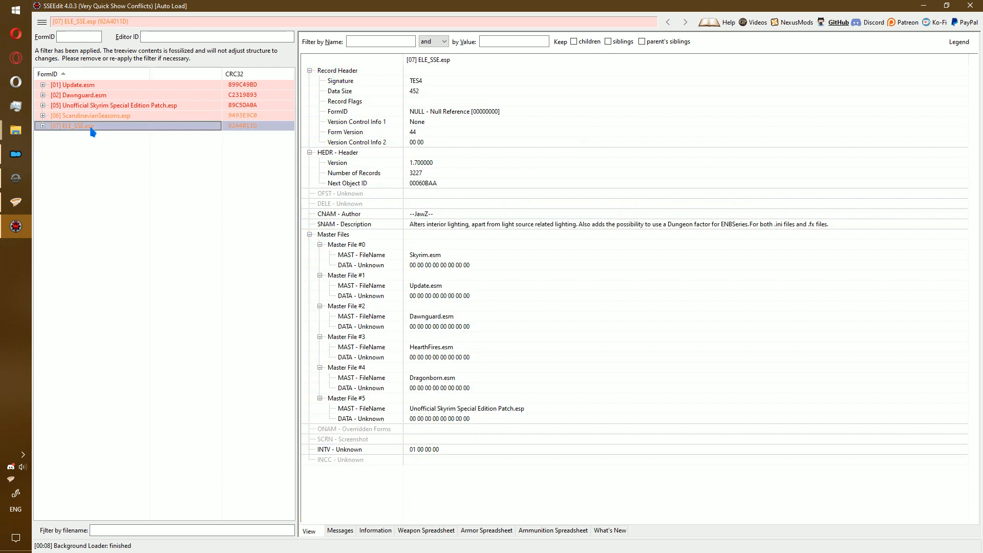
click(123, 106)
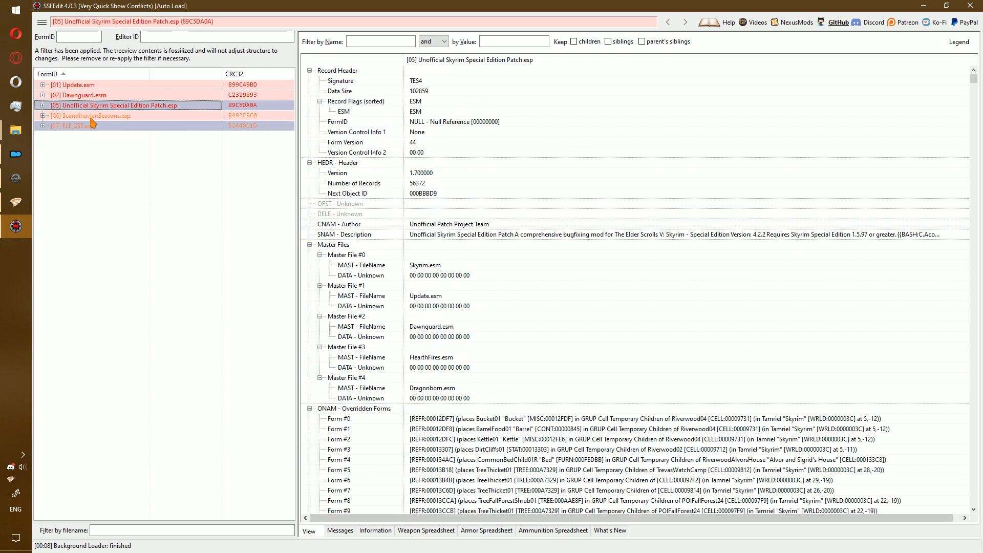
click(72, 96)
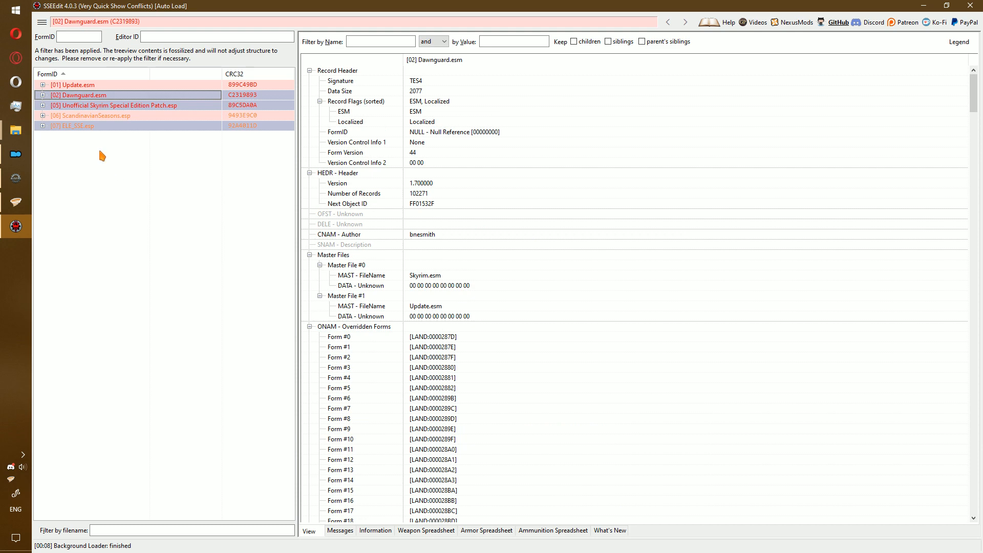
click(70, 86)
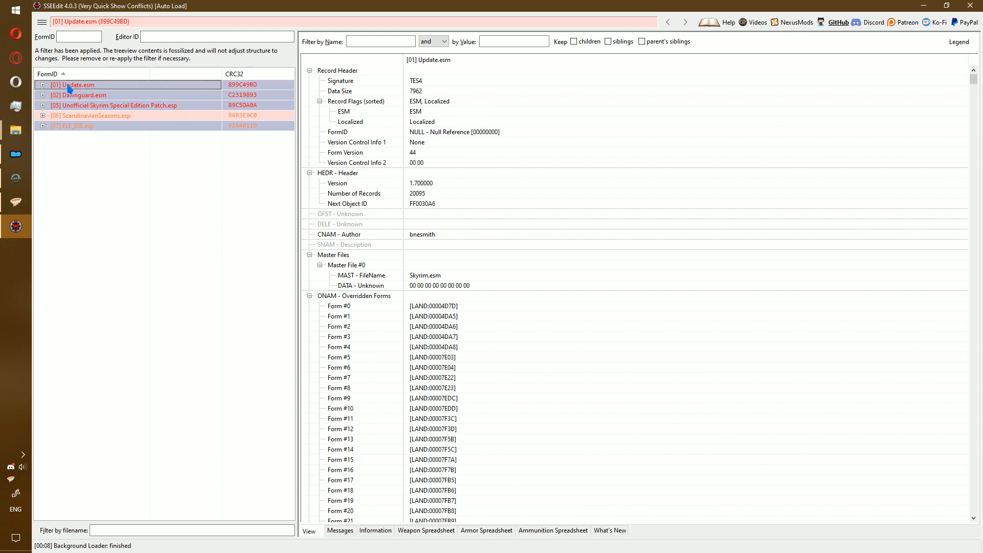
Create a ModGroup named 'ELE SSE' from the four plugins, stored in ELE_SSE.esp, and accept the reload.
right_click(94, 128)
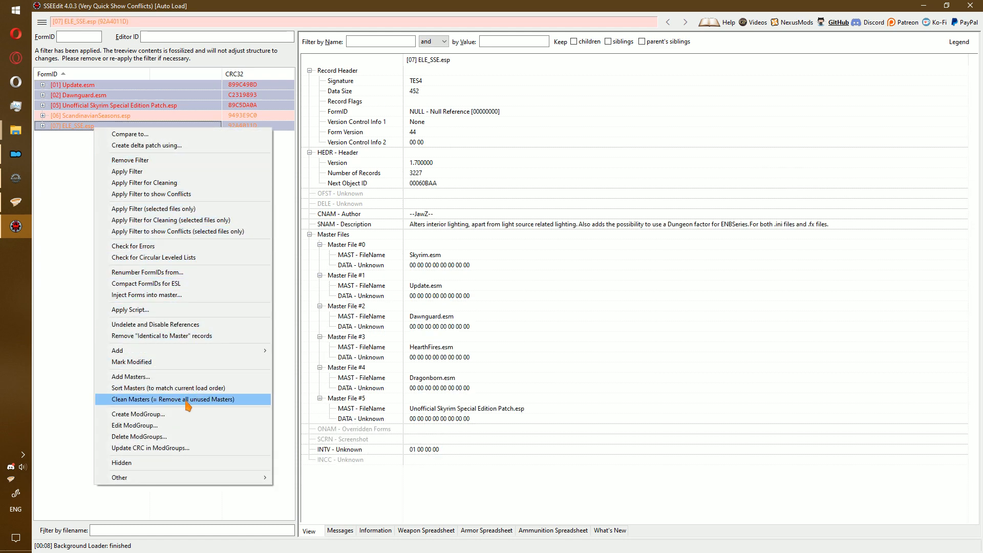
click(176, 415)
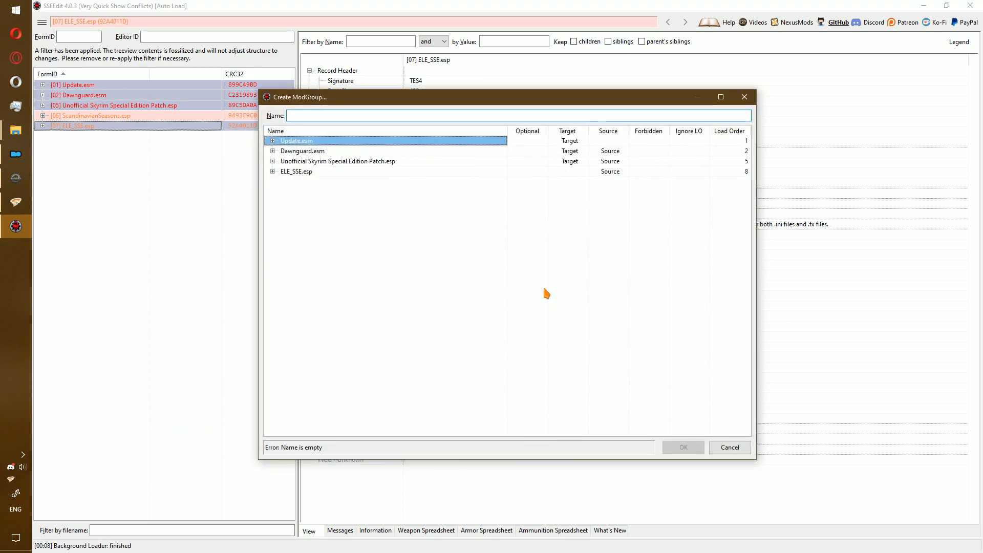
text(ELE SSE)
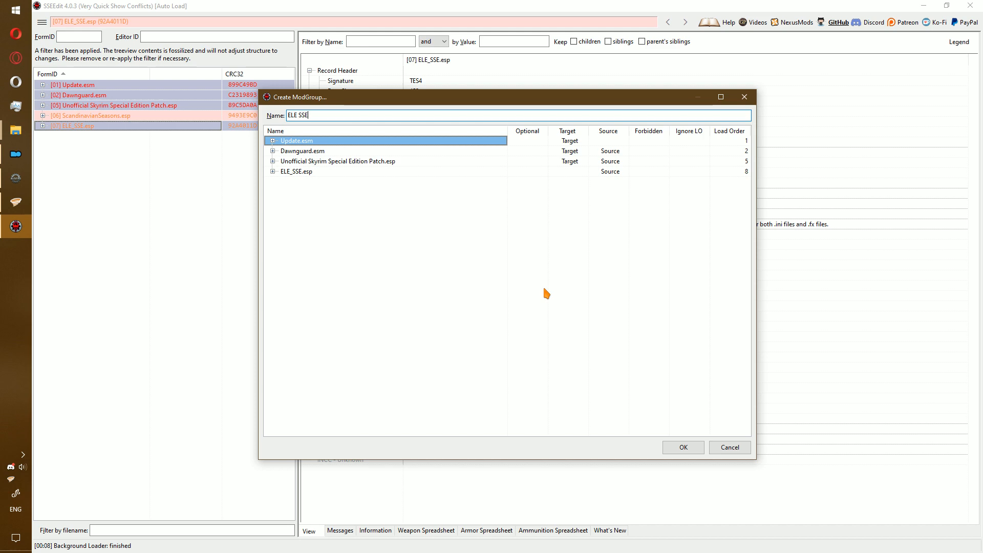
click(671, 451)
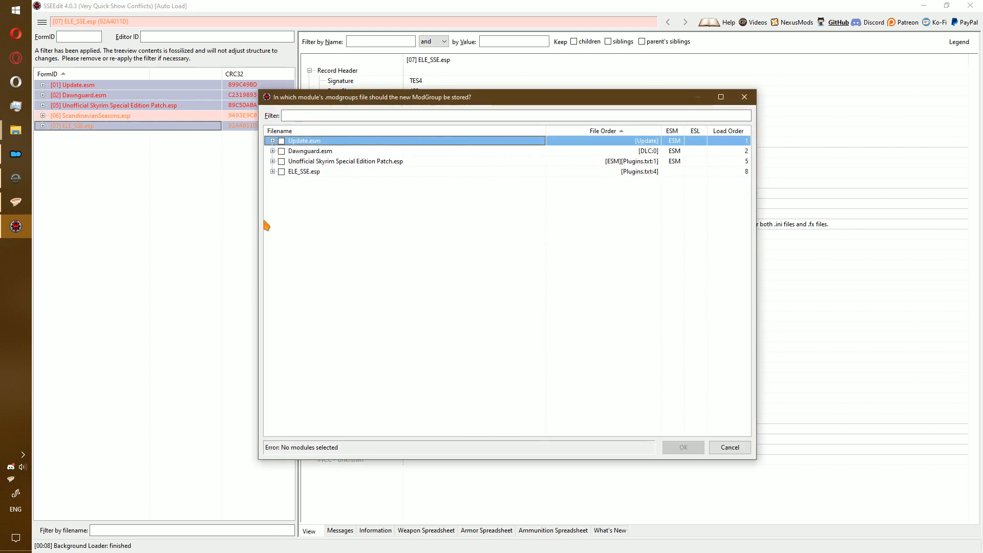
click(281, 172)
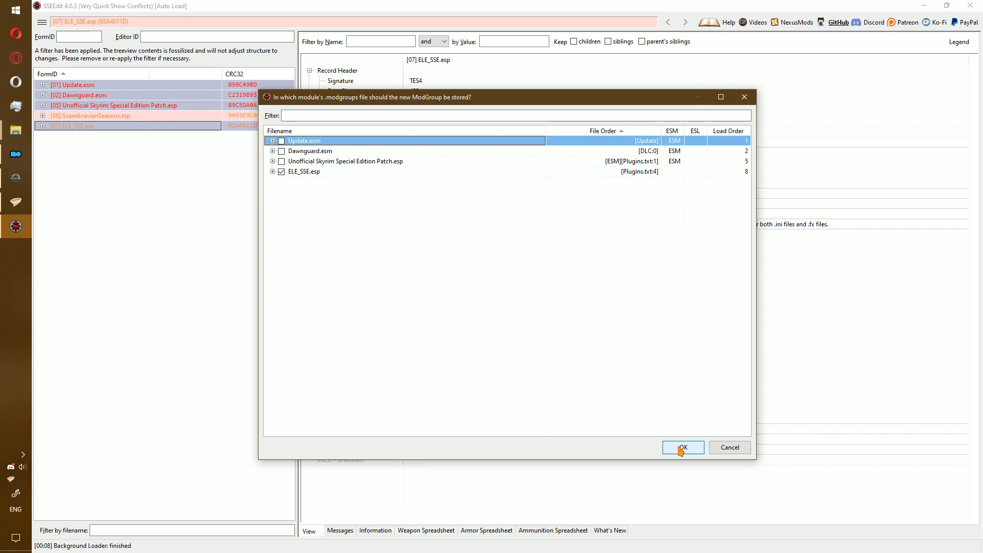
click(681, 448)
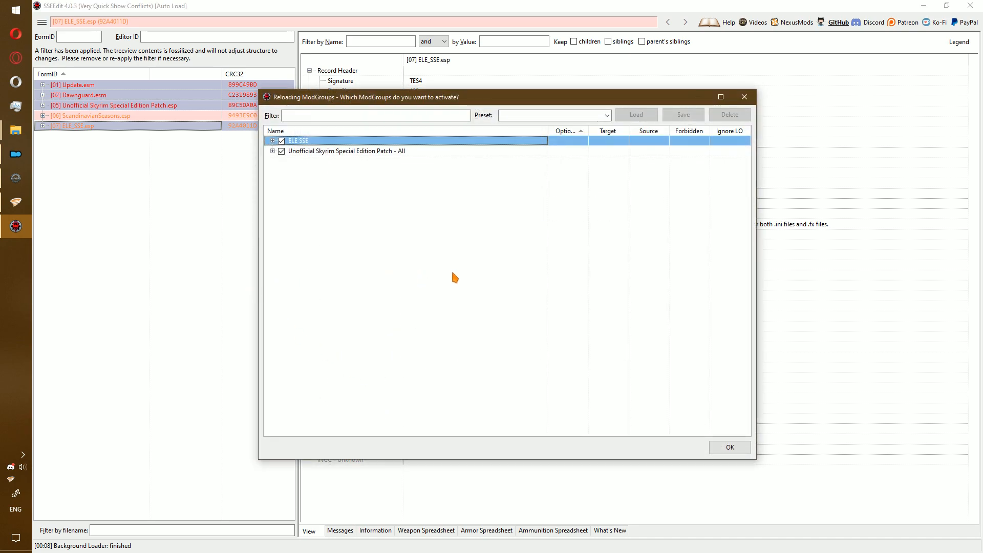
click(733, 447)
Reapply the conflict filter and view ScandinavianSeasons.esp's ISSkyrimCloudyDAWN image space conflict.
click(89, 115)
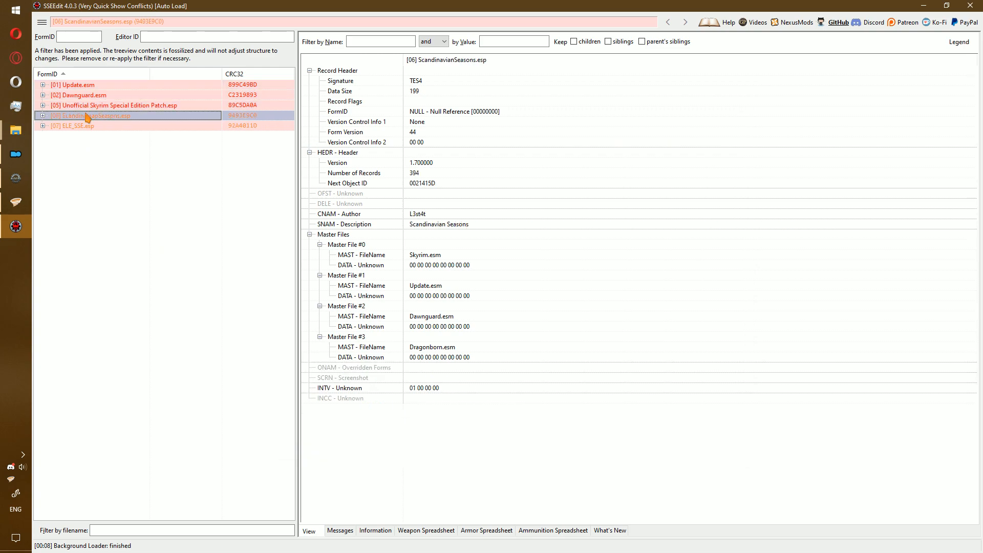
right_click(93, 173)
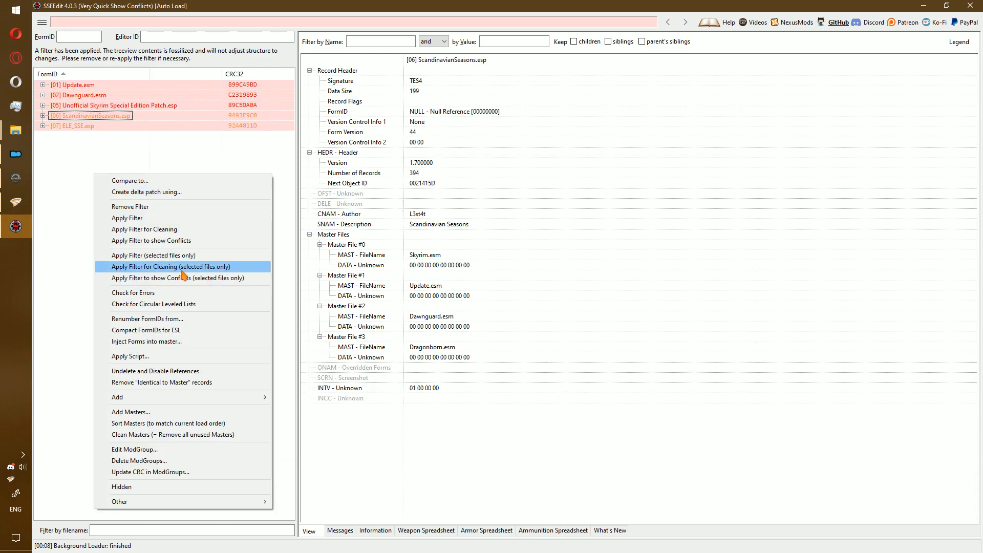
click(187, 241)
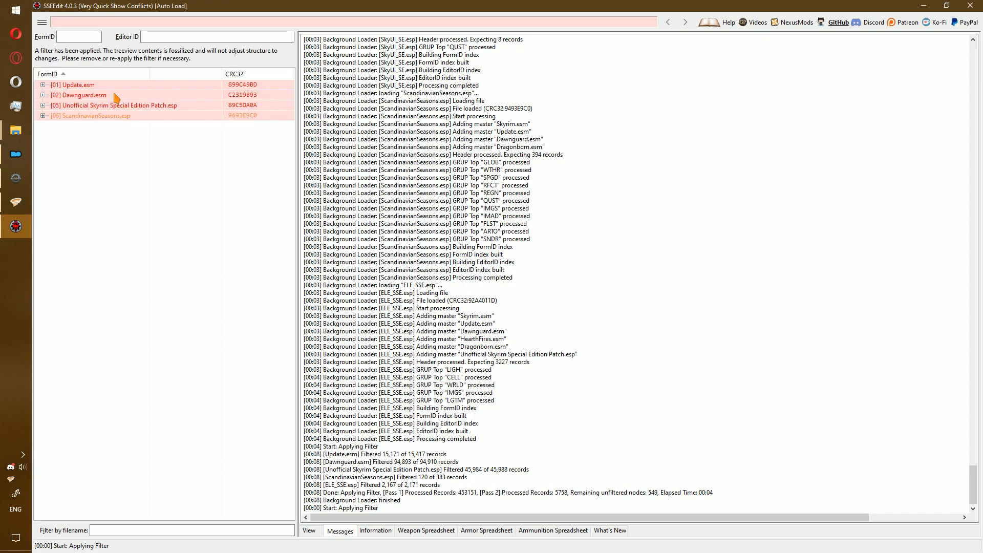
double_click(106, 117)
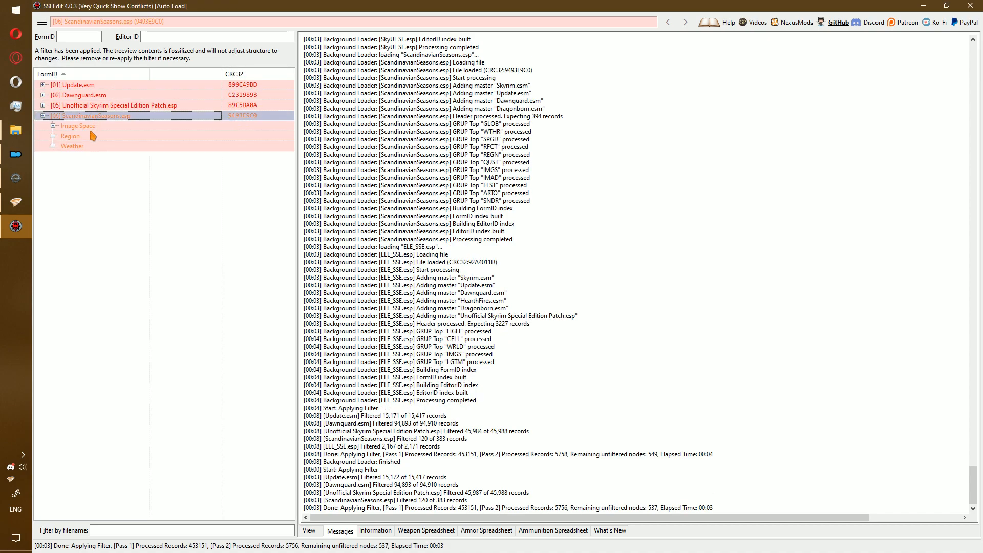
double_click(80, 127)
click(171, 96)
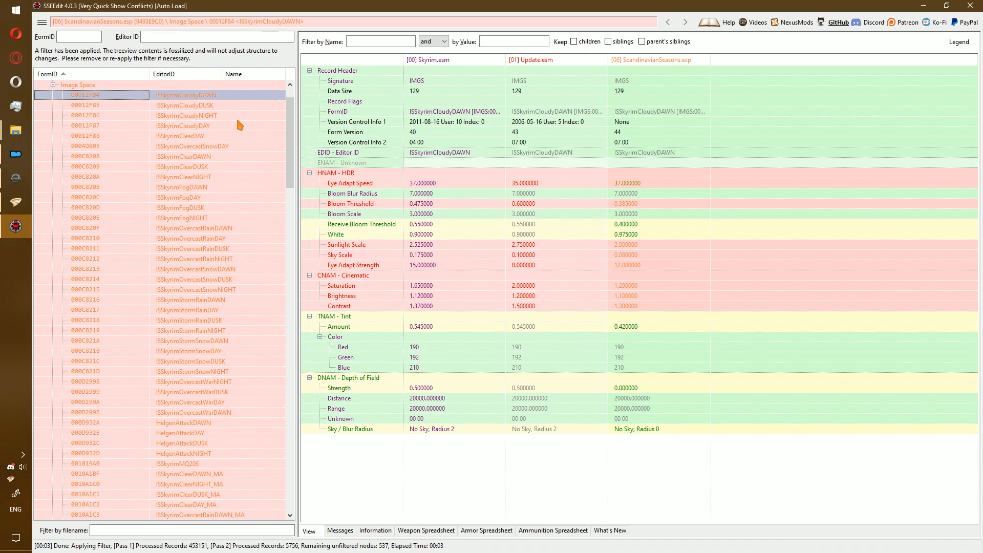
Check ScandinavianSeasons.esp's masters, then expand the Unofficial patch's Region records.
scroll(250, 125, up, 2)
click(102, 116)
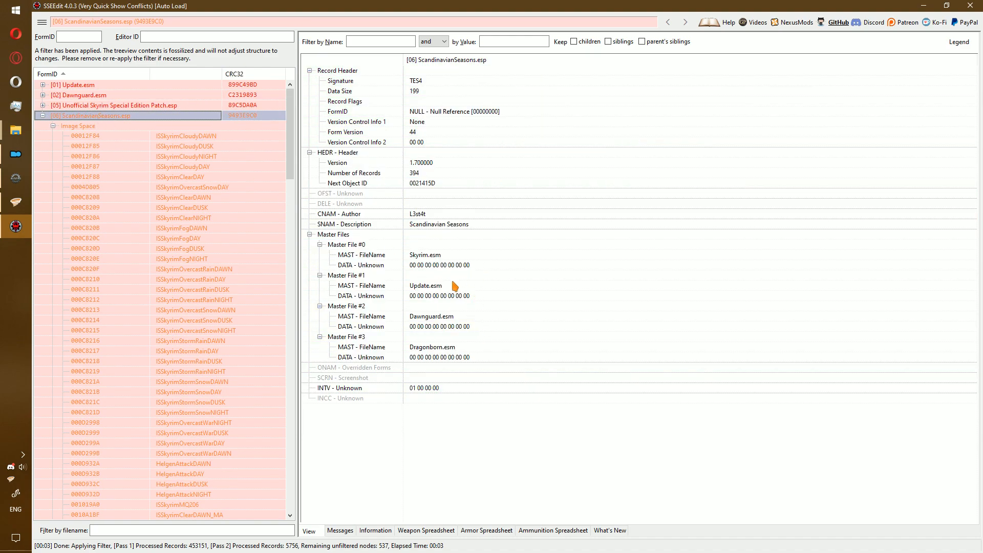
click(442, 285)
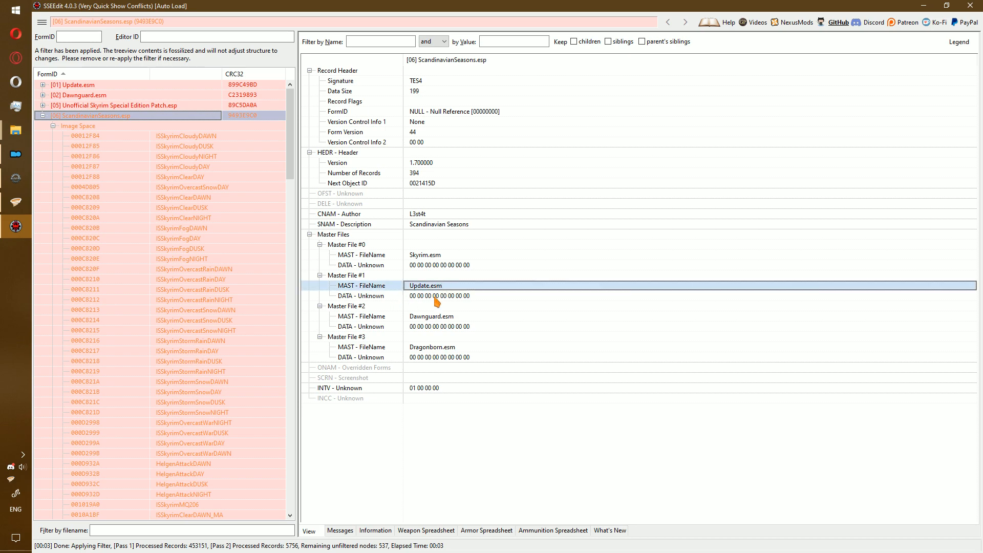
click(165, 138)
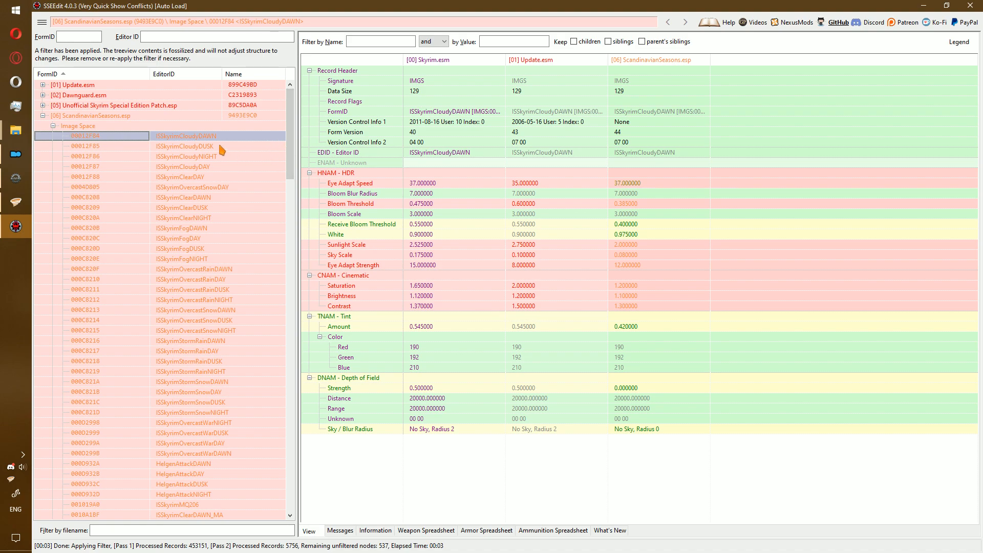
double_click(105, 105)
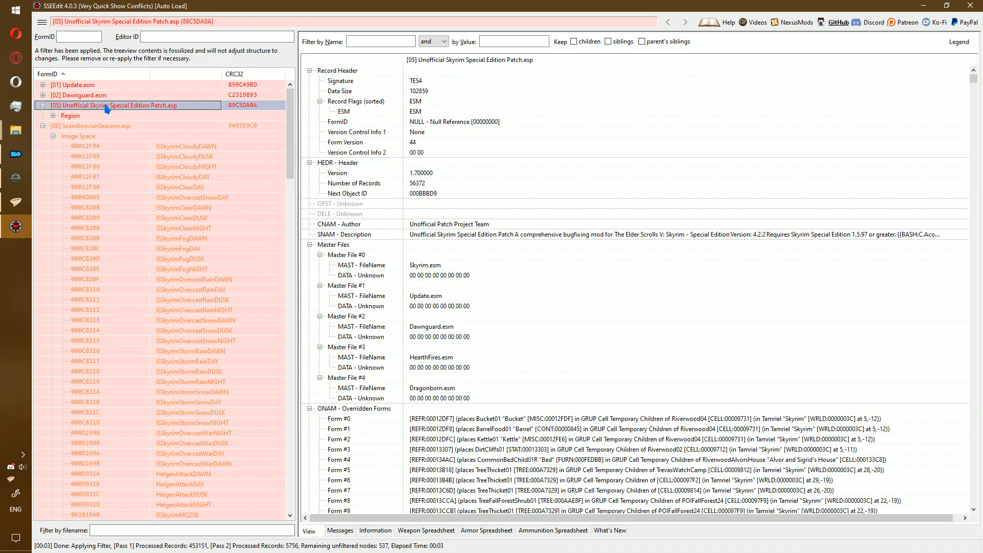
double_click(91, 114)
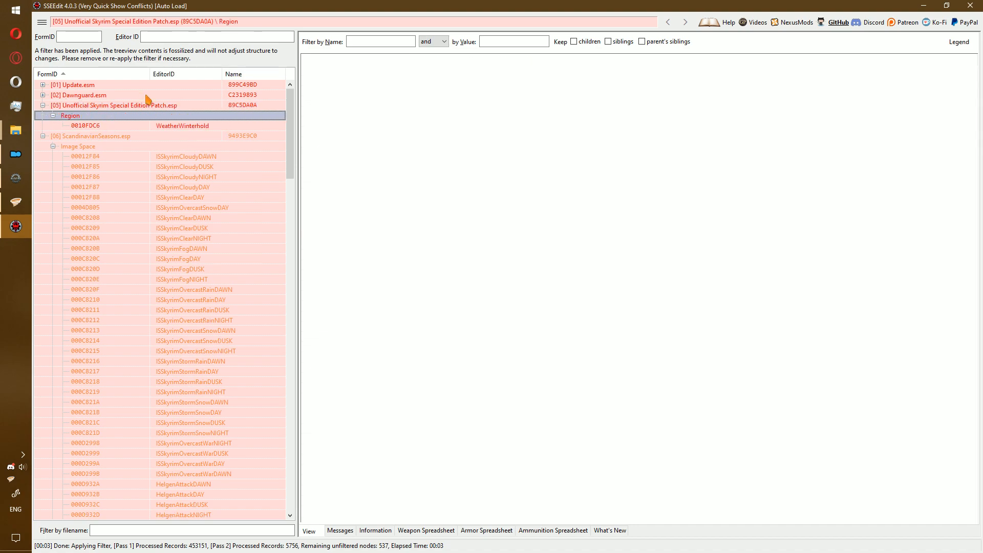
click(102, 137)
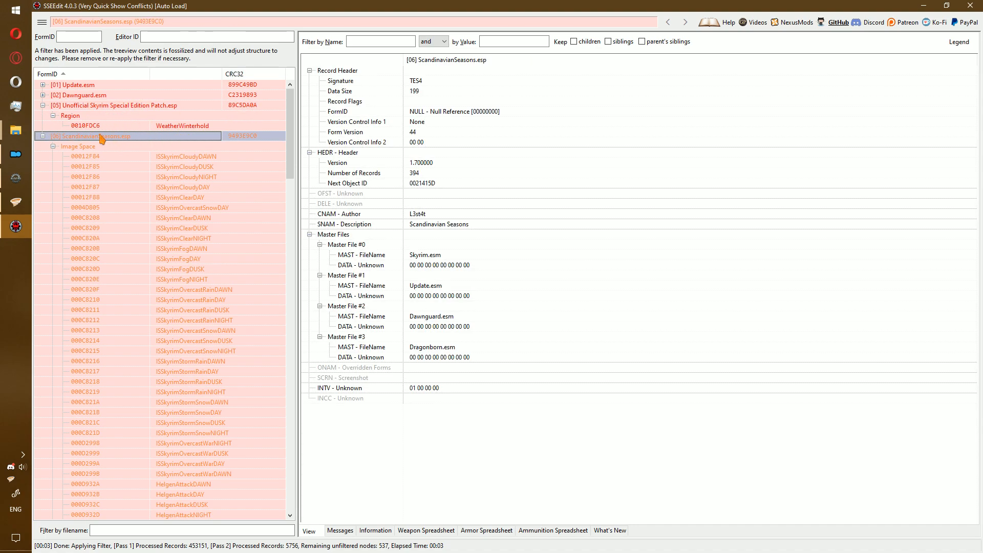
click(129, 125)
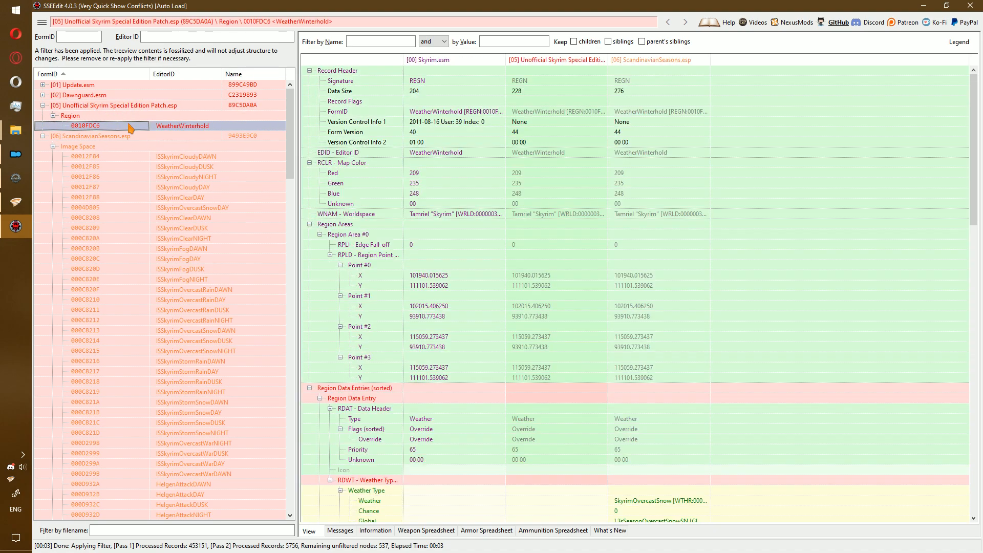
scroll(560, 250, down, 14)
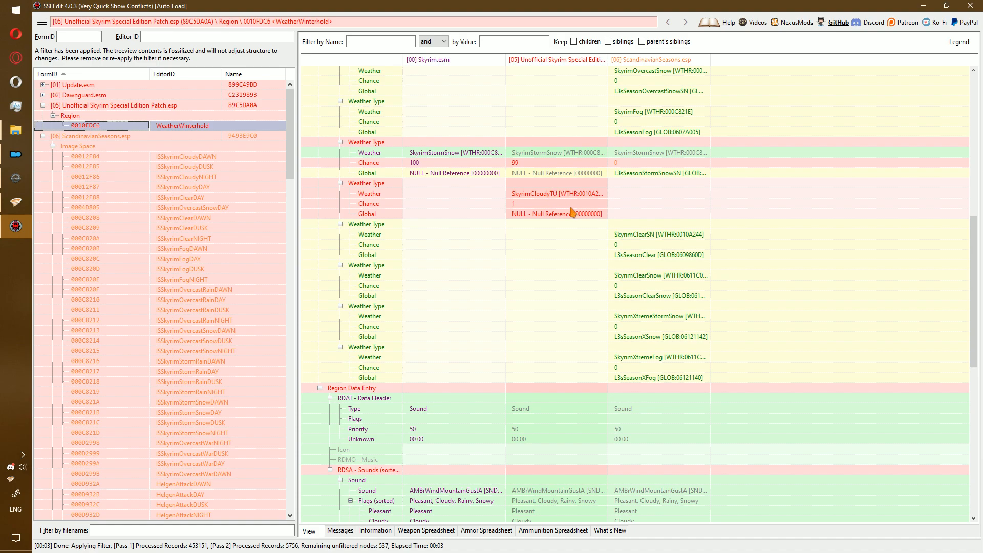
scroll(570, 213, up, 3)
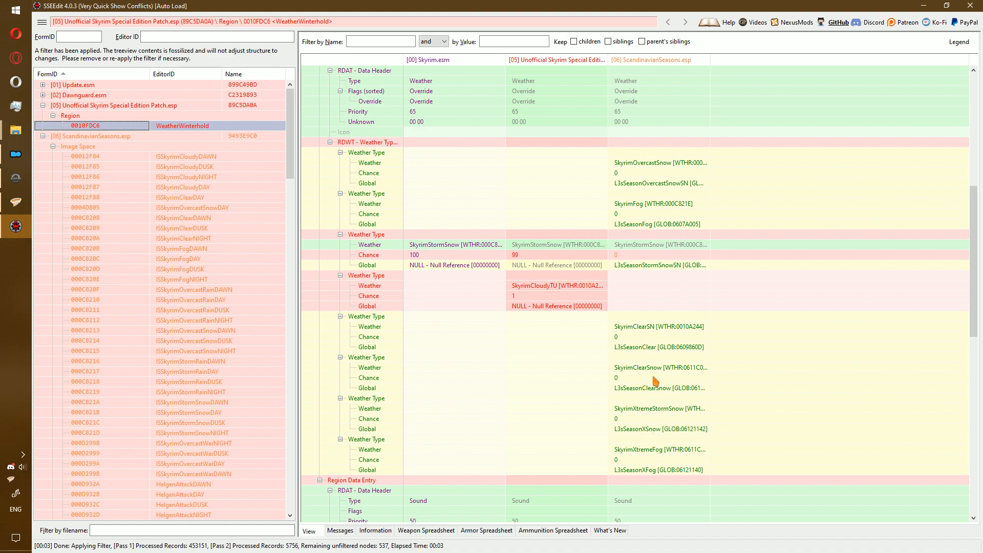
scroll(649, 353, down, 9)
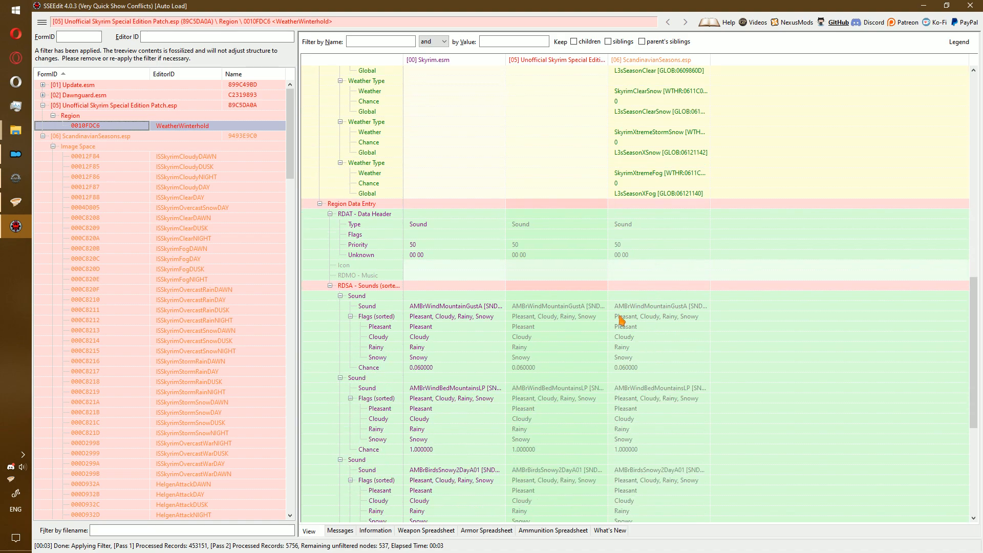
scroll(617, 320, down, 8)
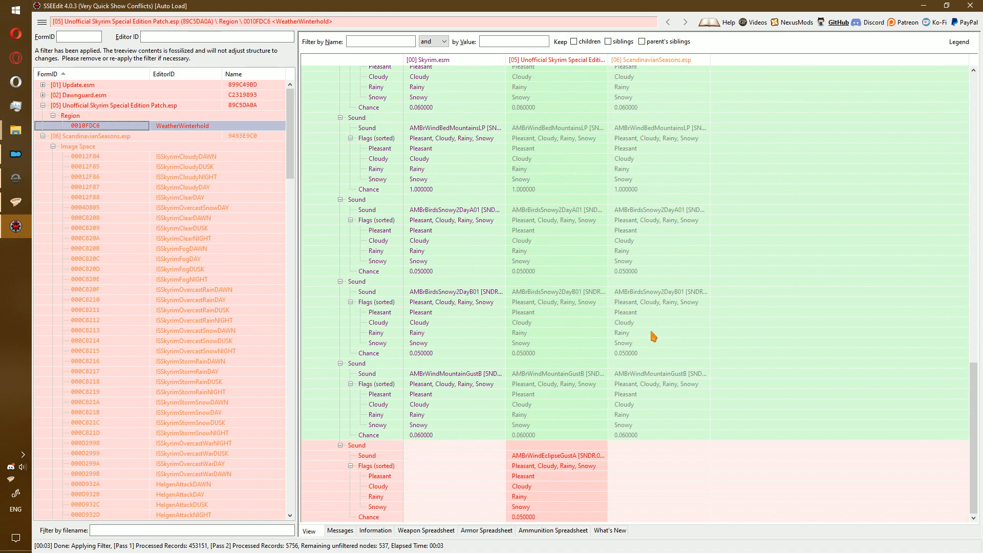
scroll(548, 449, up, 12)
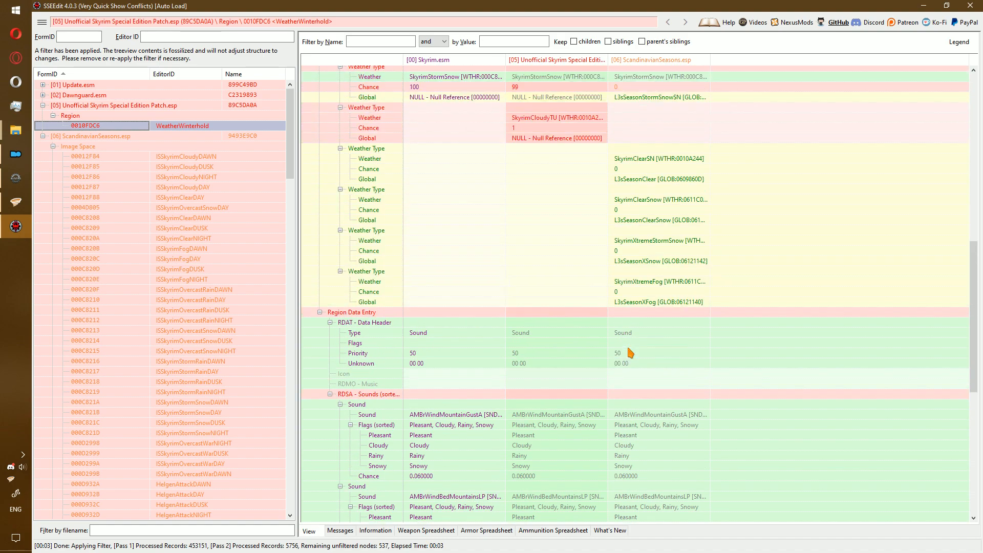
scroll(635, 250, up, 4)
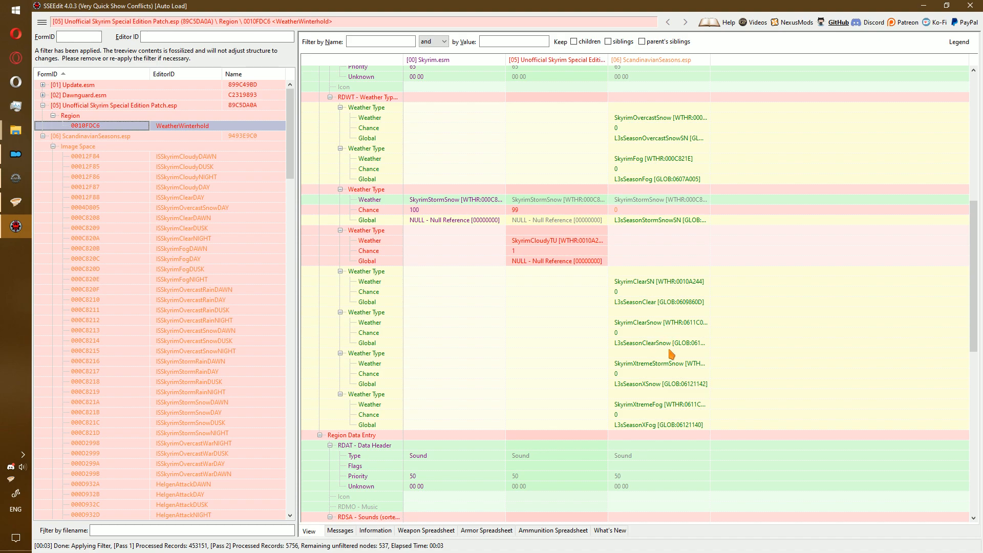
scroll(716, 266, down, 15)
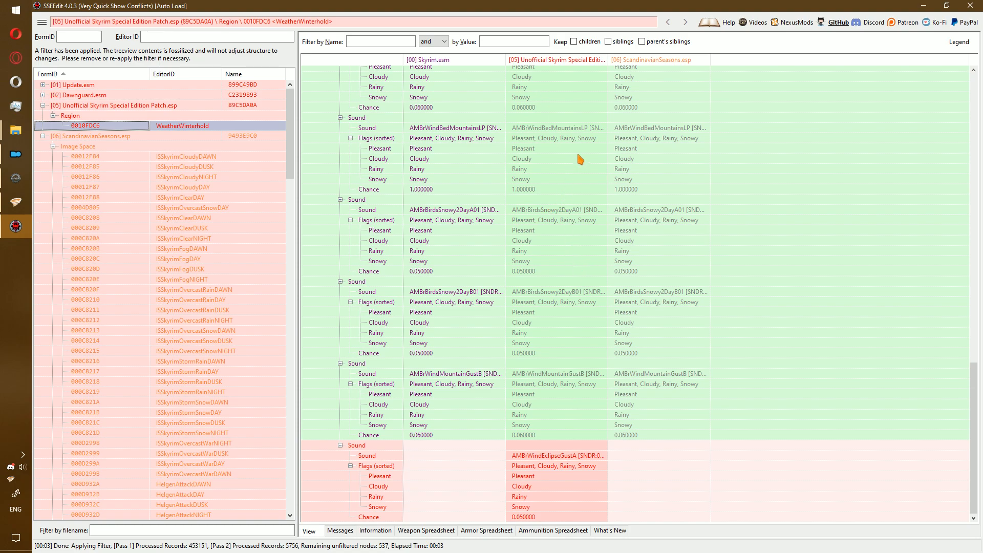
Copy ScandinavianSeasons' WeatherWinterhold as override into new ESL plugin 'Scandinavian Seasons USSEP Patch.esp'.
right_click(634, 61)
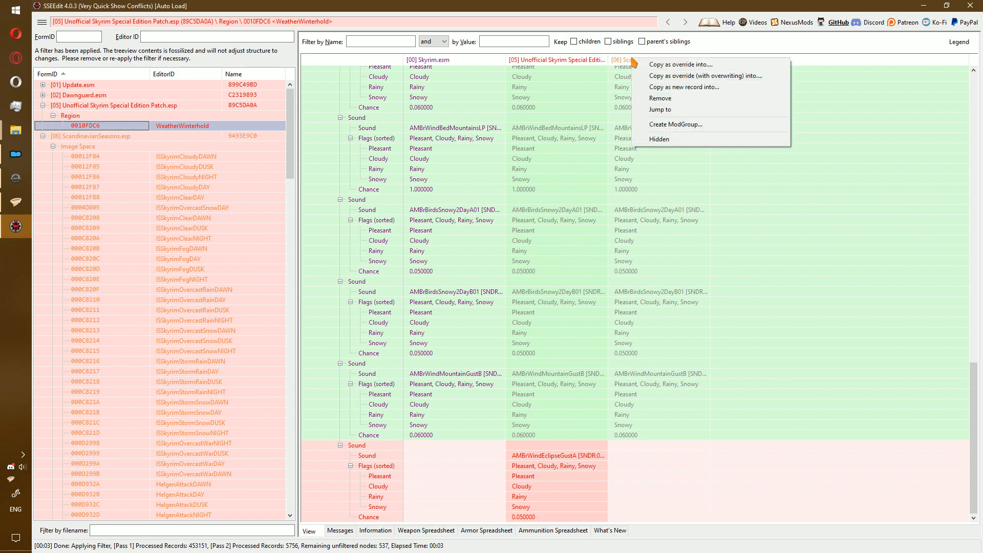
click(657, 64)
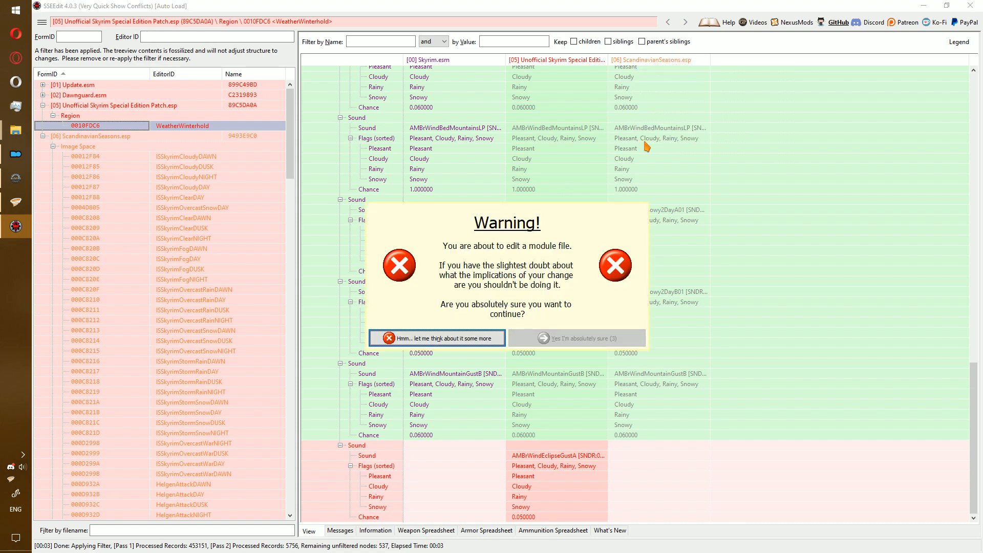
click(552, 340)
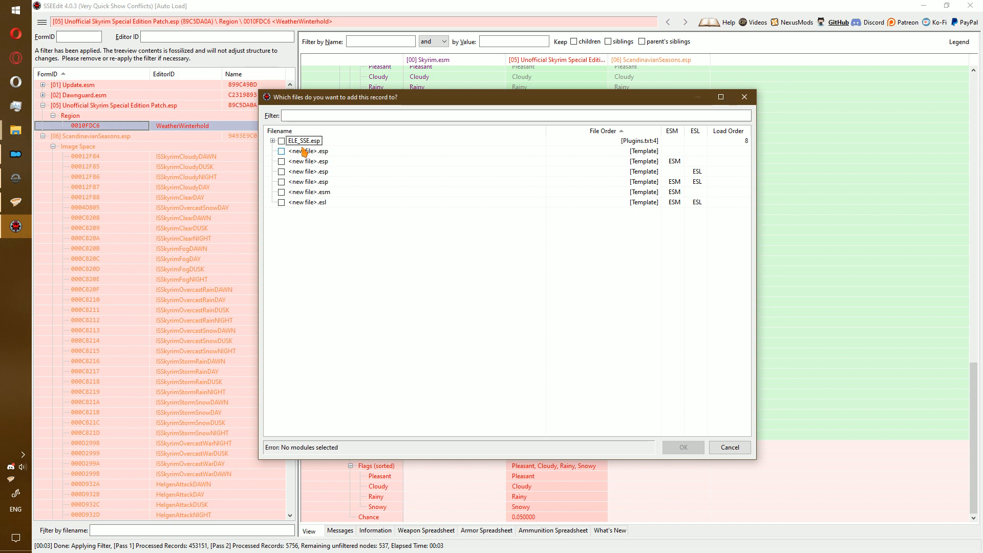
click(689, 173)
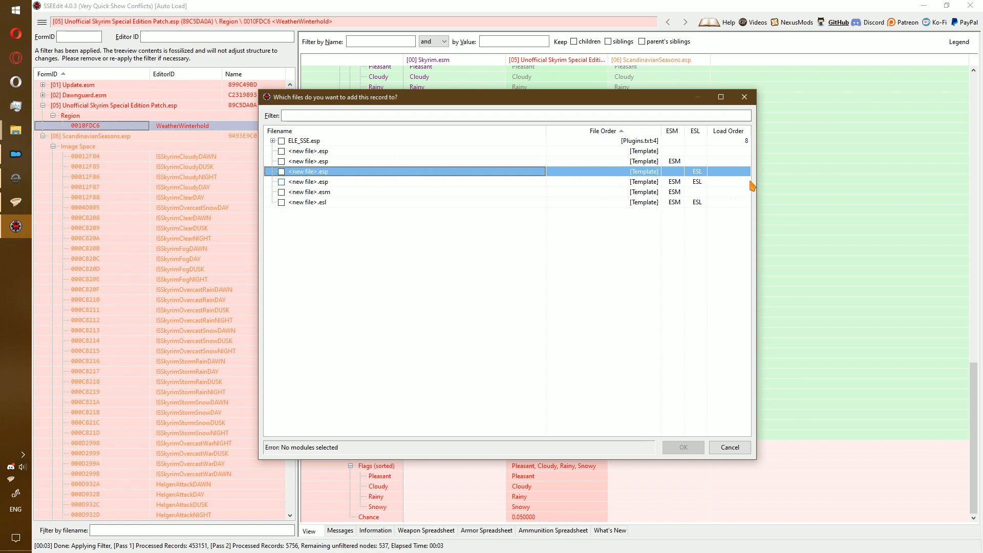
double_click(614, 176)
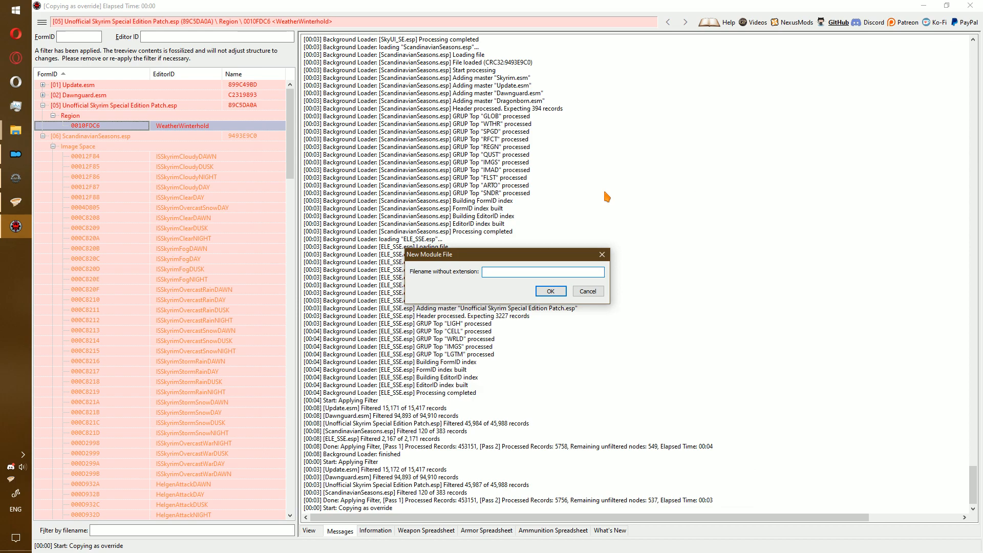
text(Scandinavian Seasons USSEP Patch)
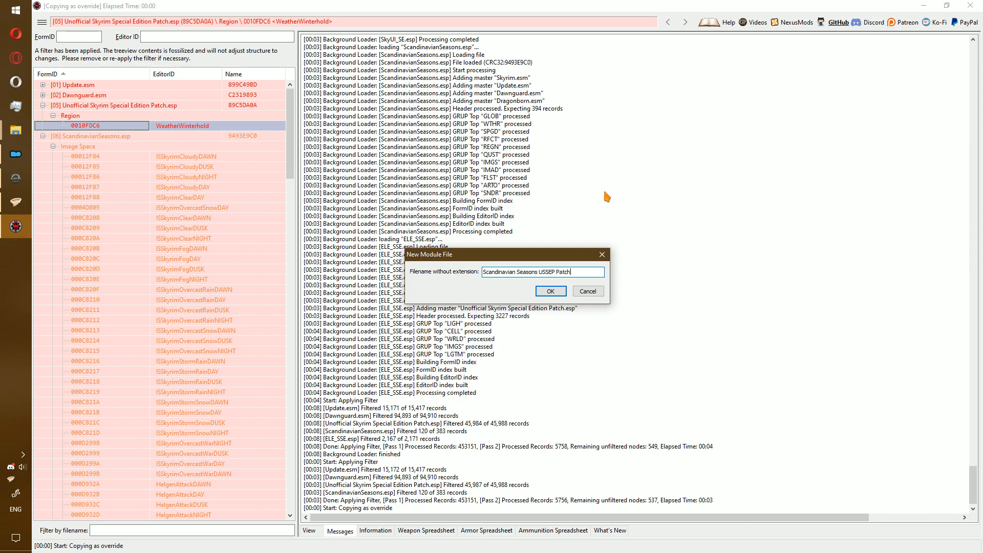
key(Return)
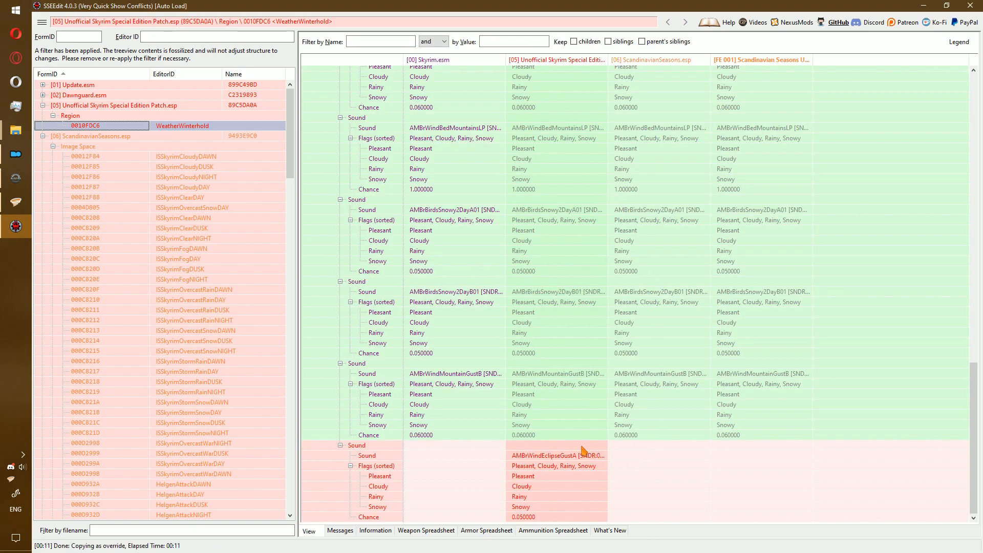
Copy the USSEP's AMBrWindEclipseGustA sound entry into the patch, adding Dawnguard.esm as master.
drag(567, 450, 758, 457)
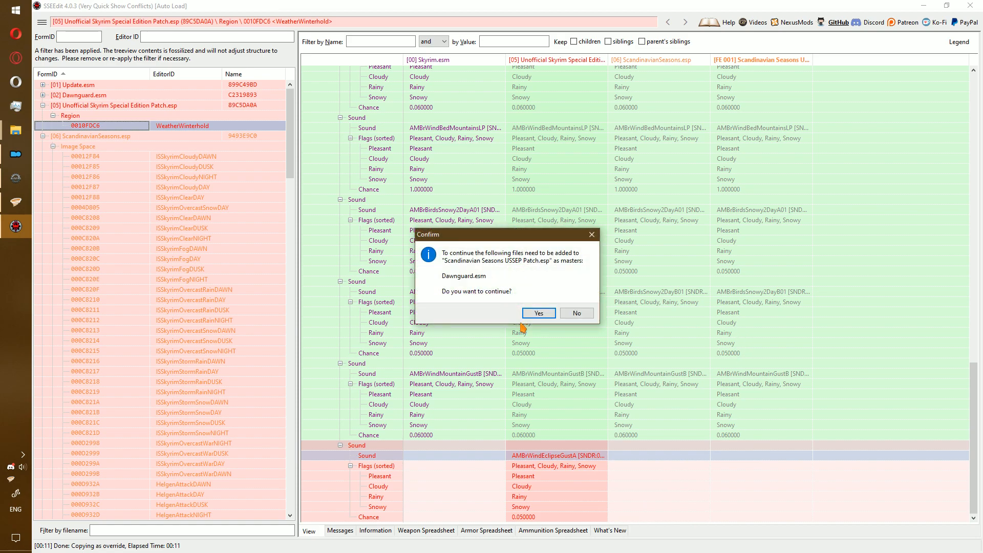
click(539, 313)
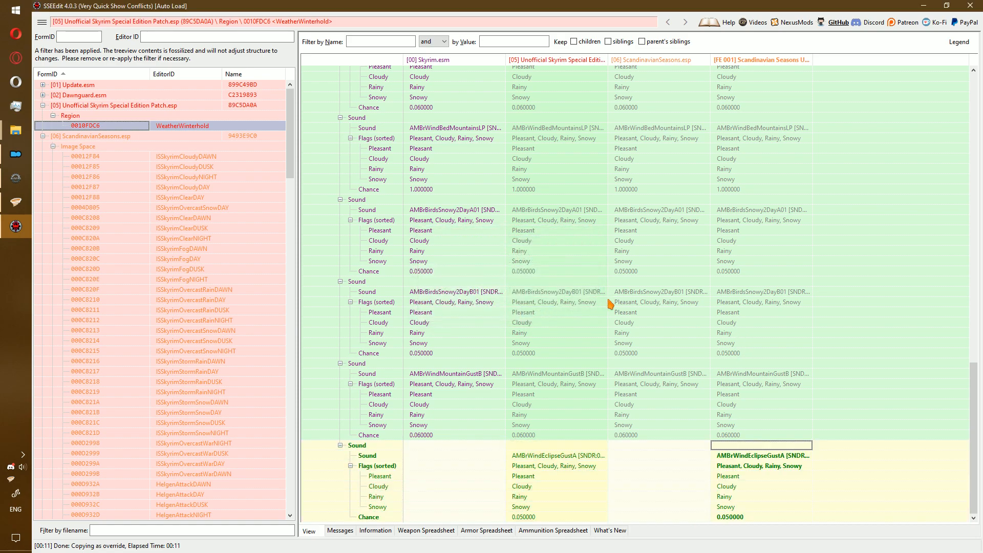
scroll(748, 314, up, 10)
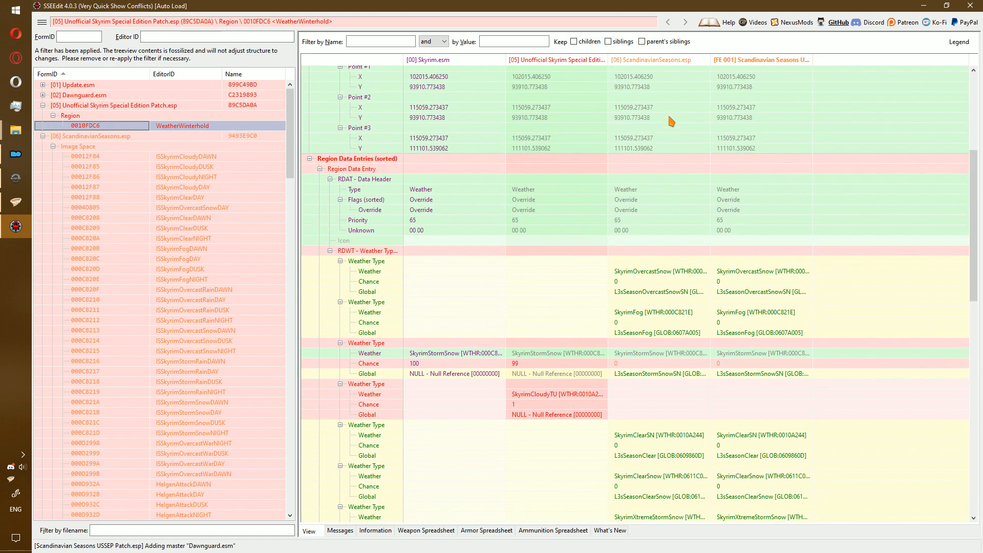
scroll(612, 258, up, 6)
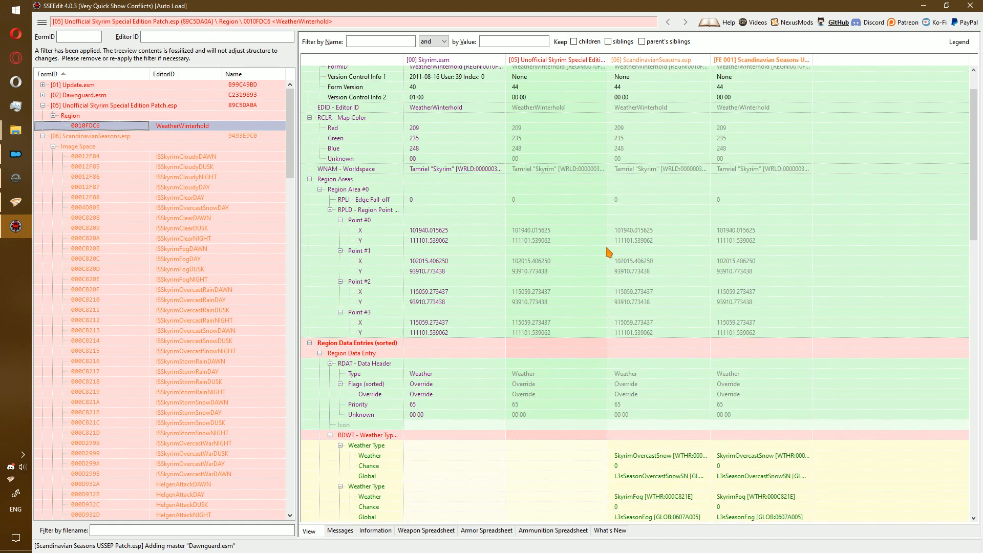
Collapse the trees and select the USSEP, ScandinavianSeasons and new patch plugins together.
click(310, 344)
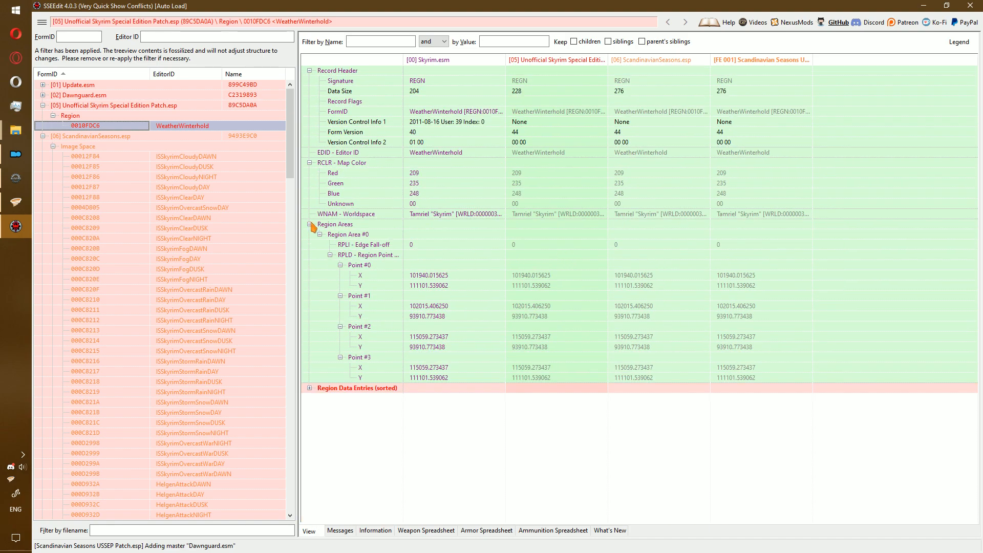
click(43, 105)
click(43, 115)
drag(87, 138, 82, 107)
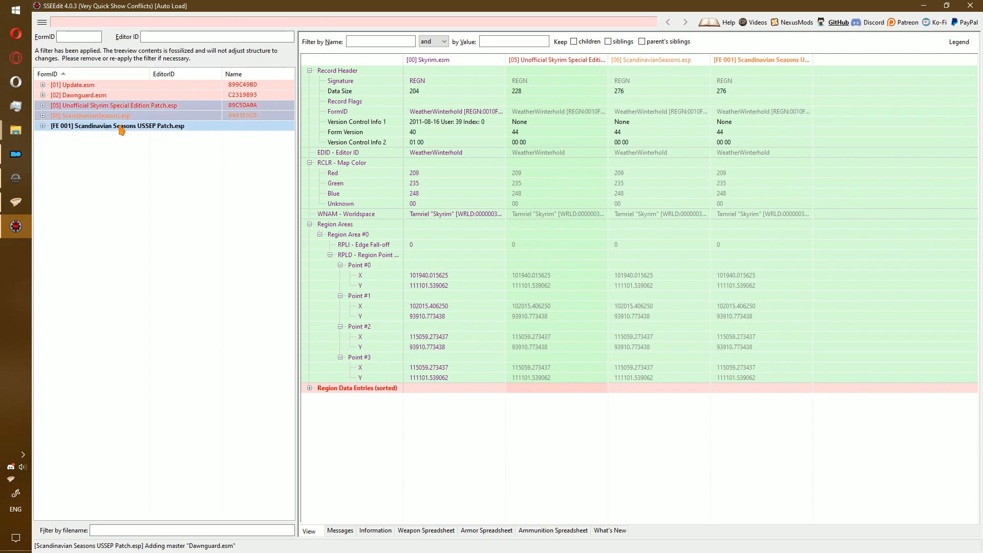
Create the 'Scandinavian USSEP' ModGroup with CRC32s, stored in Scandinavian Seasons USSEP Patch.esp.
right_click(119, 126)
click(200, 412)
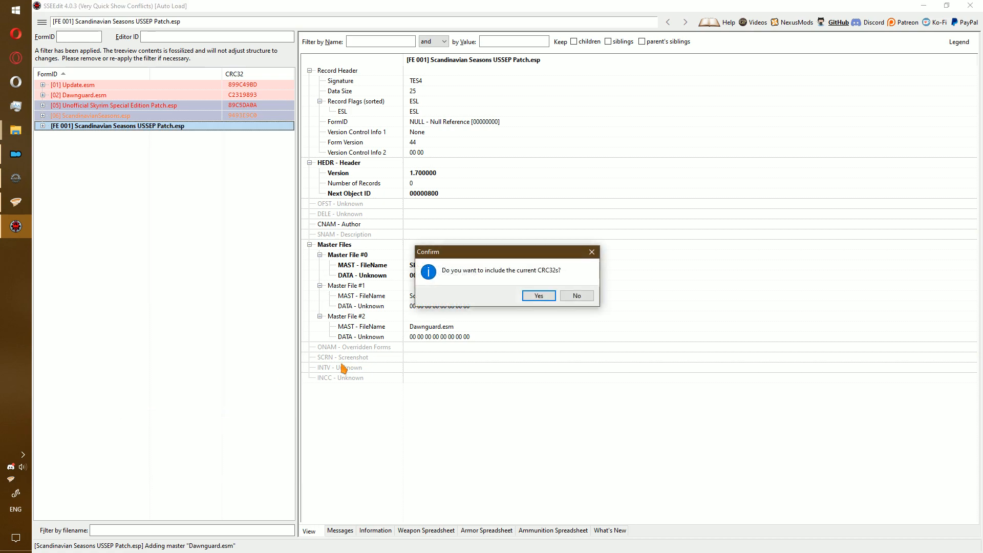
click(538, 296)
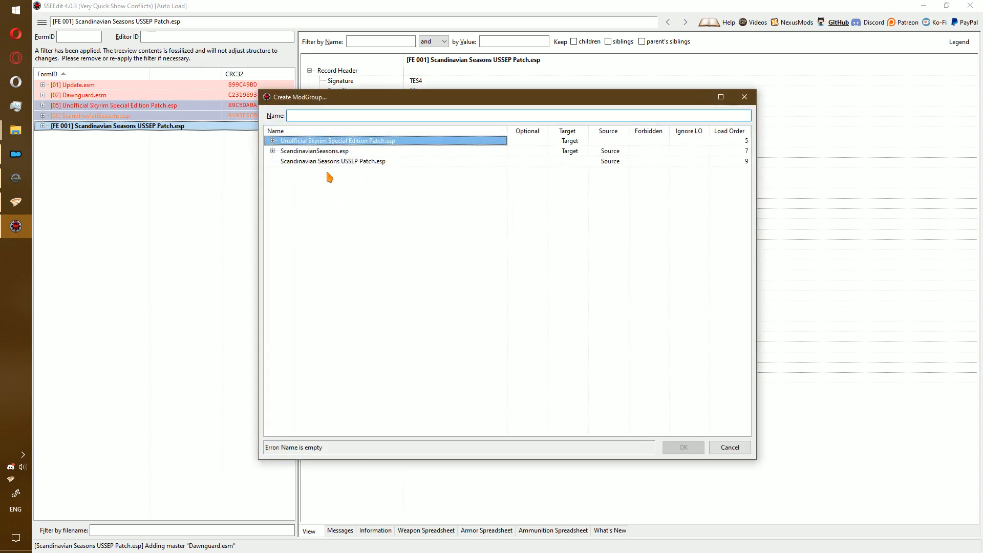
text(Scandinavian USSEP)
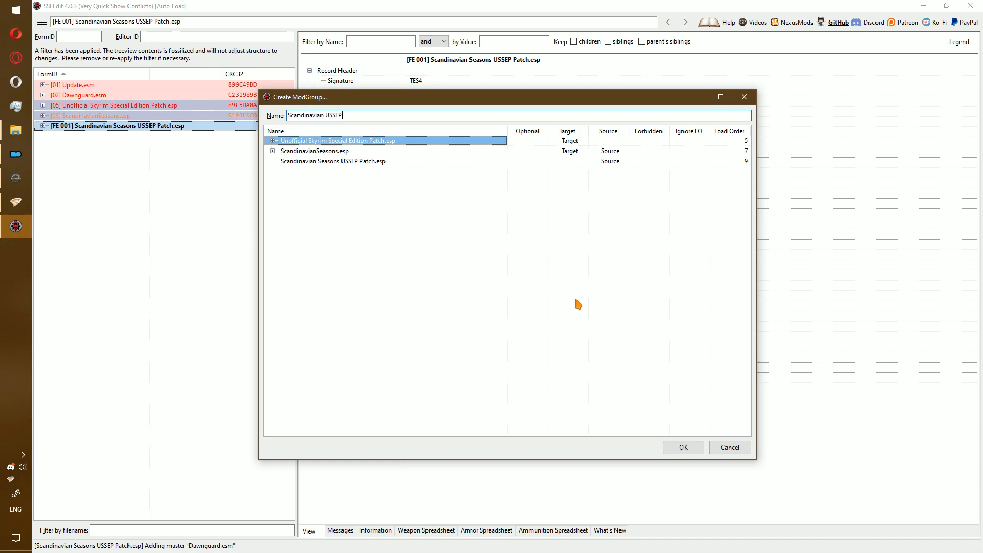
key(Return)
click(343, 162)
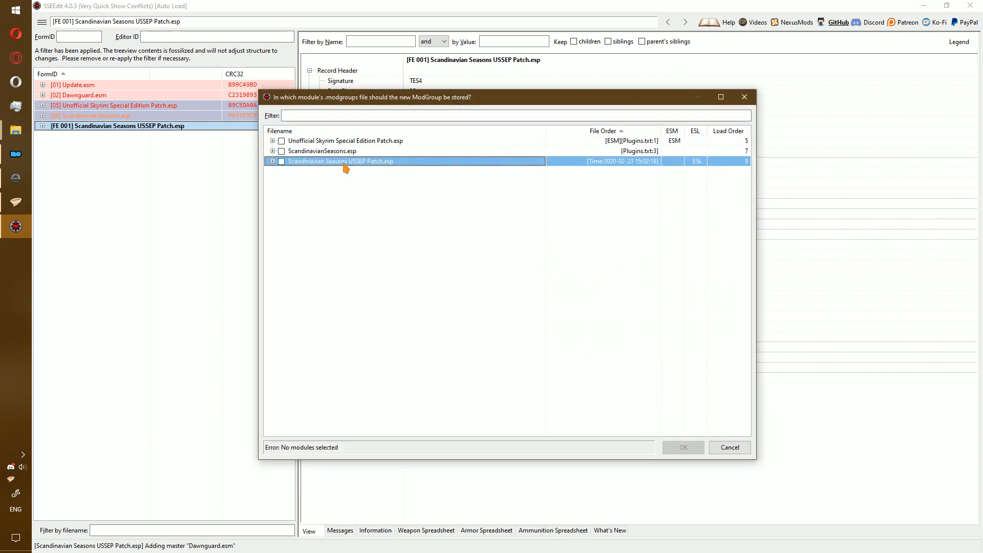
click(282, 162)
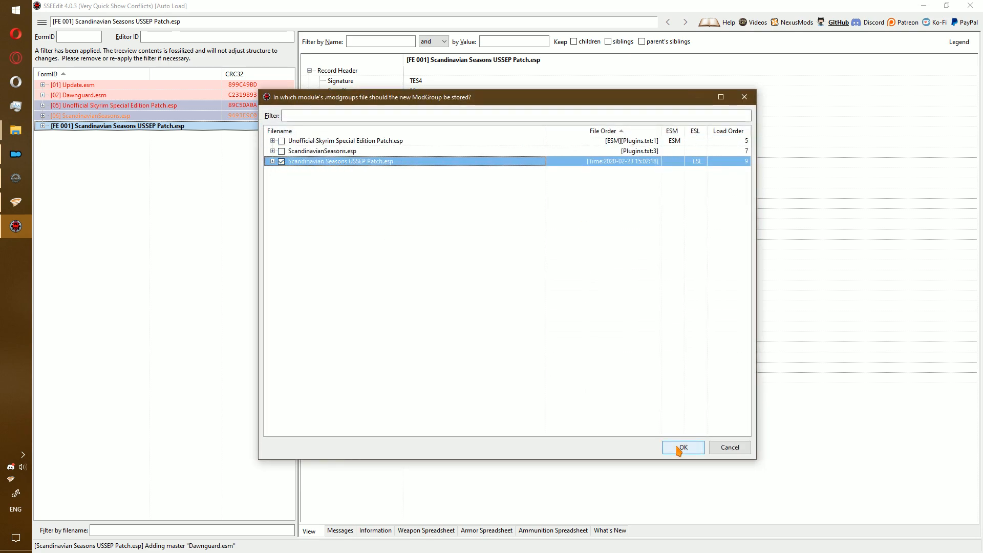
click(678, 450)
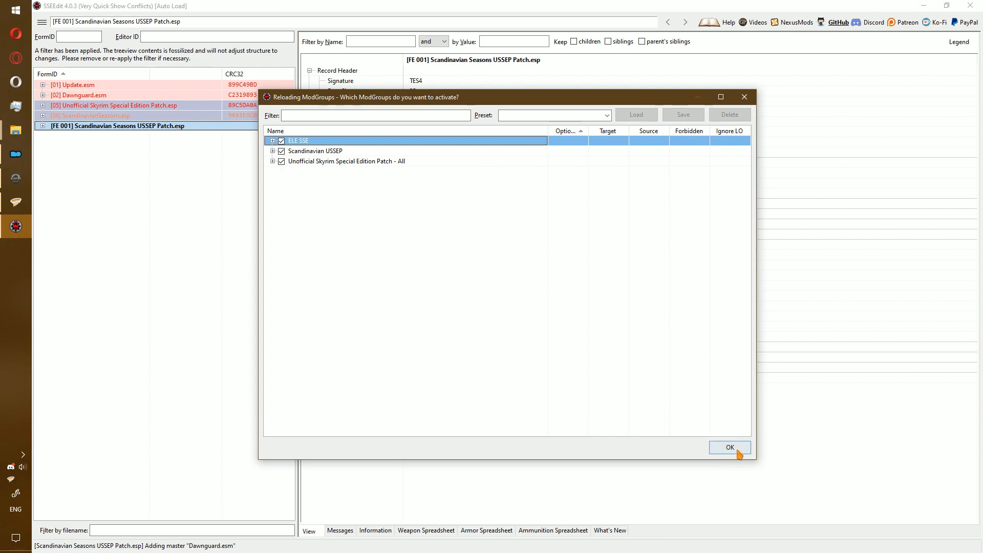
click(733, 449)
Select ScandinavianSeasons.esp, Dawnguard.esm and Update.esm together.
click(123, 116)
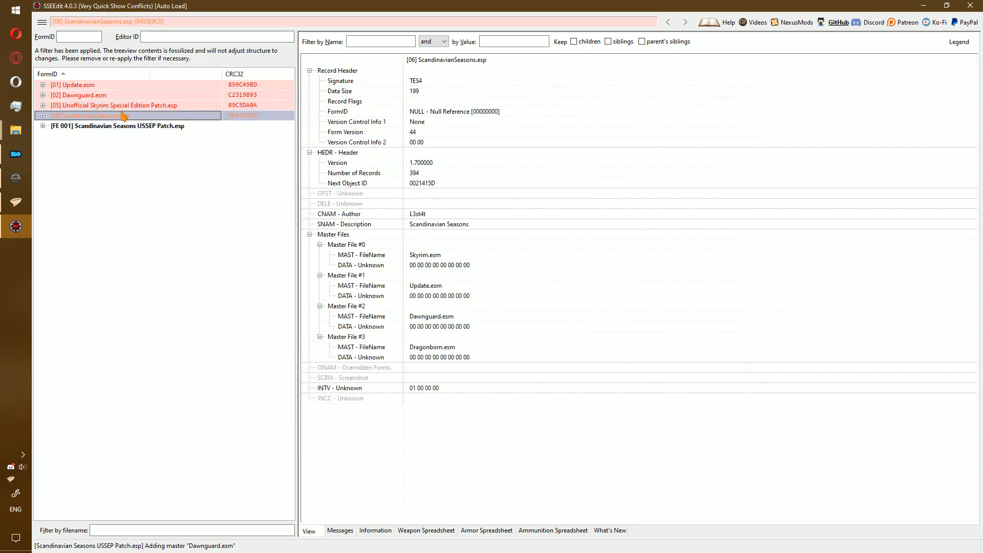
ctrl+click(95, 96)
ctrl+click(79, 86)
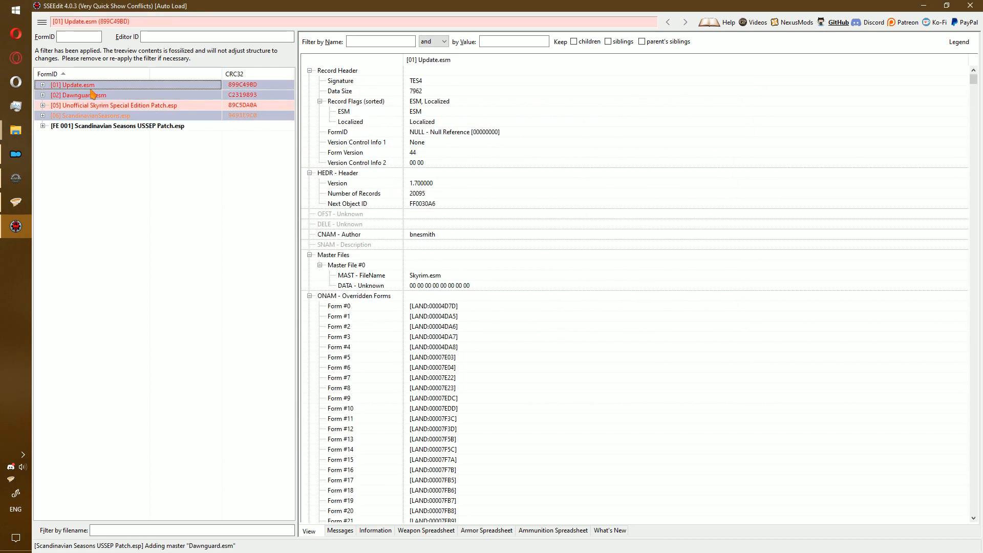
Create the 'Scandinavian Default' ModGroup stored in ScandinavianSeasons.esp, then save and exit SSEEdit.
right_click(91, 91)
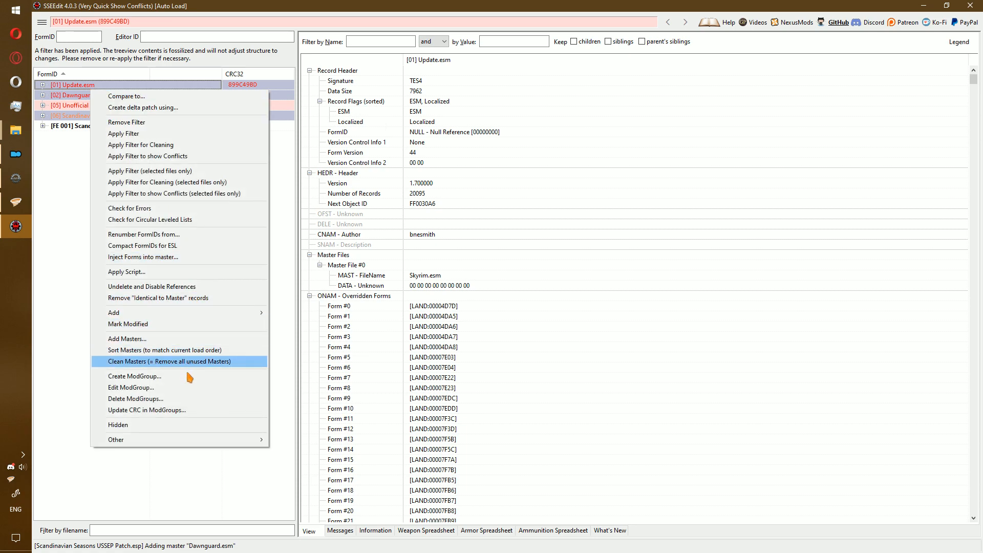
click(184, 376)
click(538, 295)
text(Scandinavian)
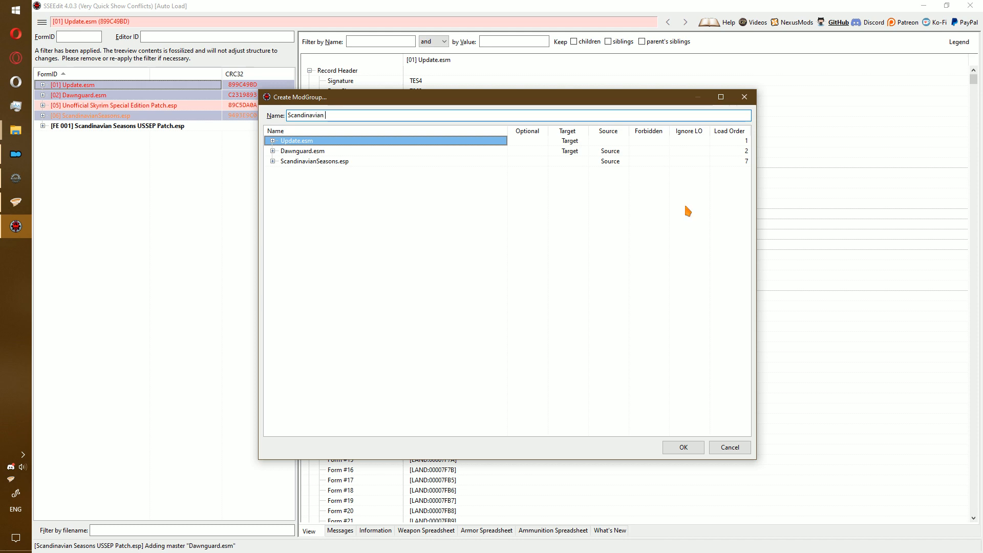
text(Default)
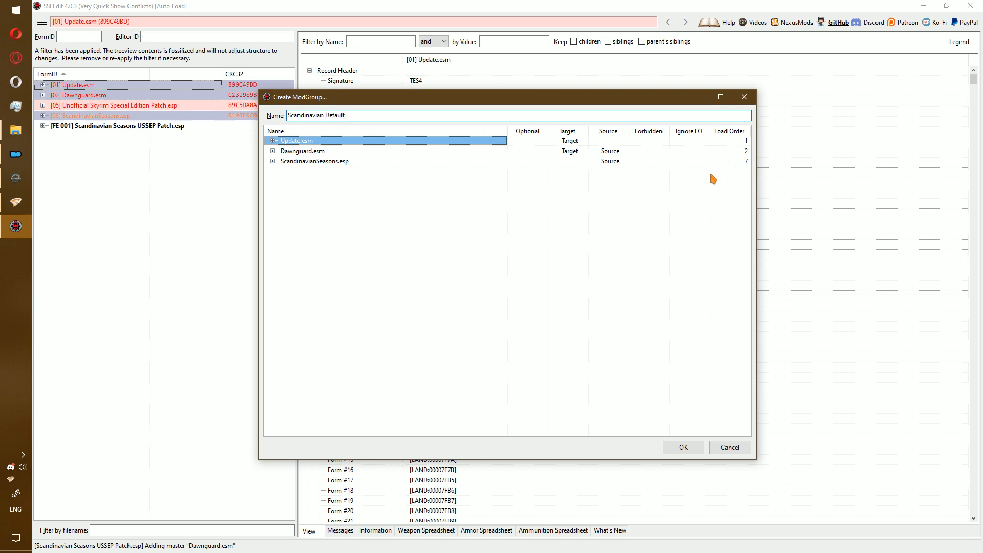
click(670, 449)
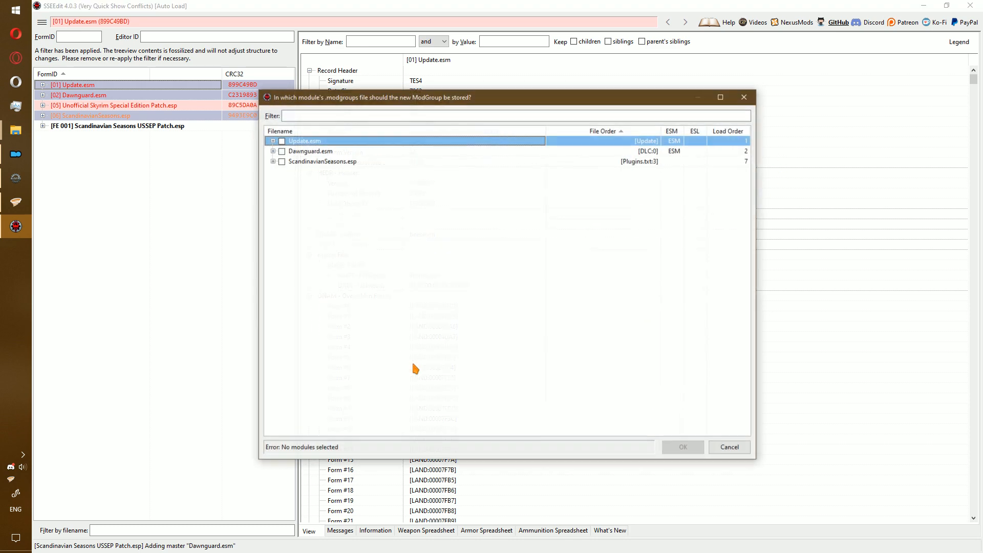
double_click(320, 161)
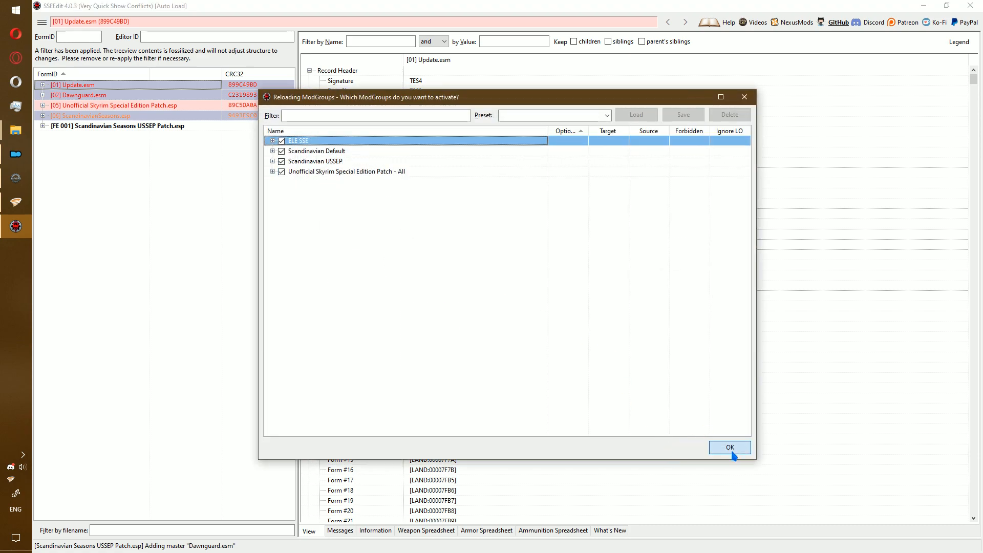
click(729, 449)
click(576, 446)
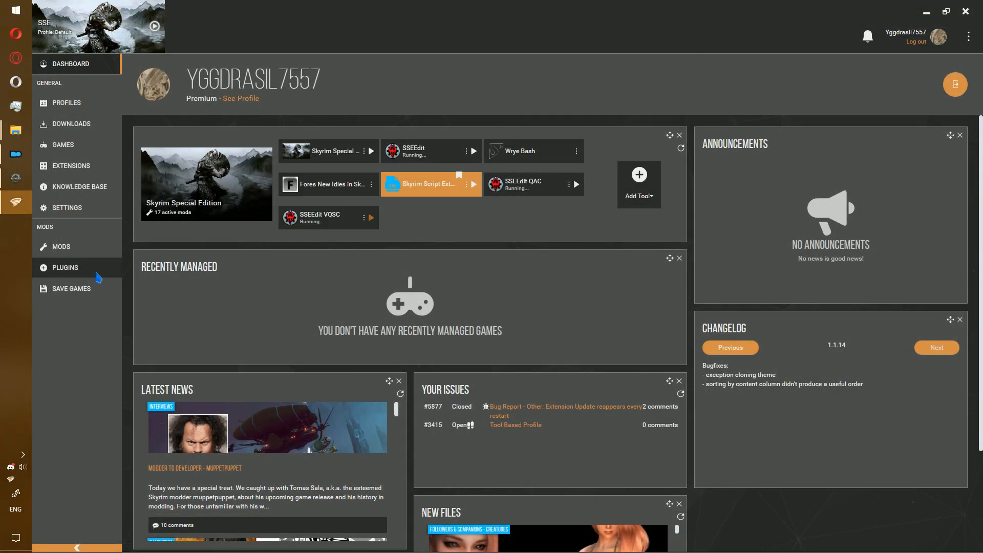
Check the USSEP patch on Vortex's Plugins page, then show the Mods page's Open… folder choices.
click(97, 271)
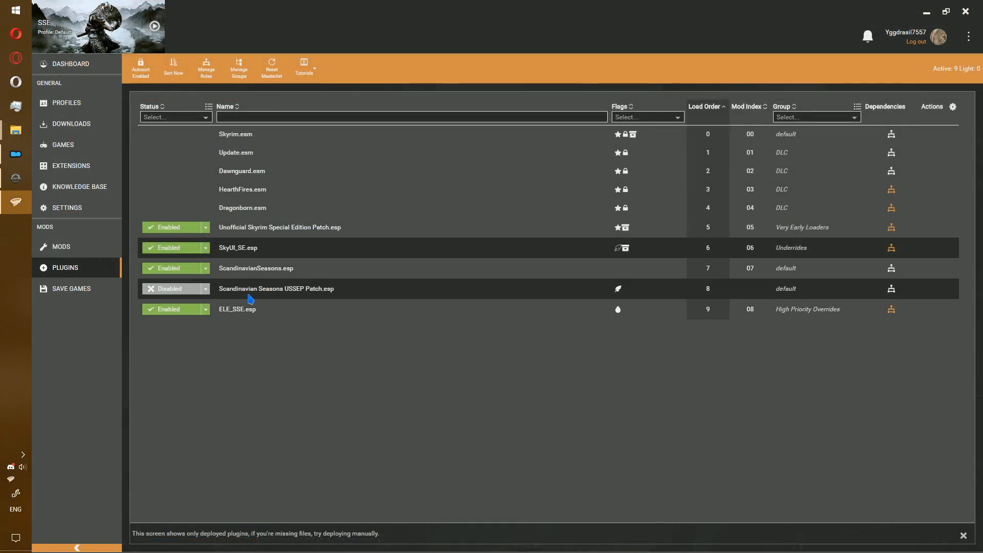
click(248, 295)
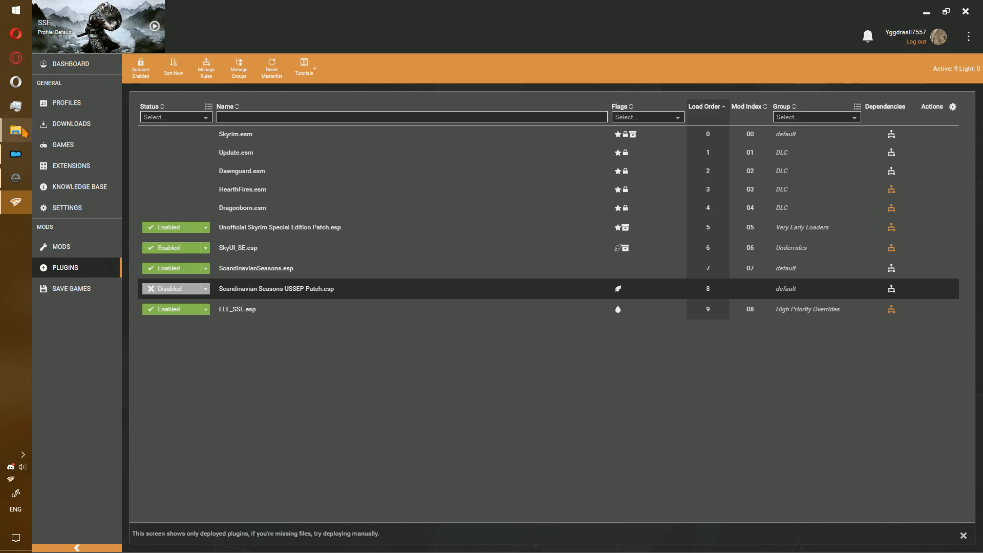
mouse_move(20, 132)
click(97, 245)
click(409, 65)
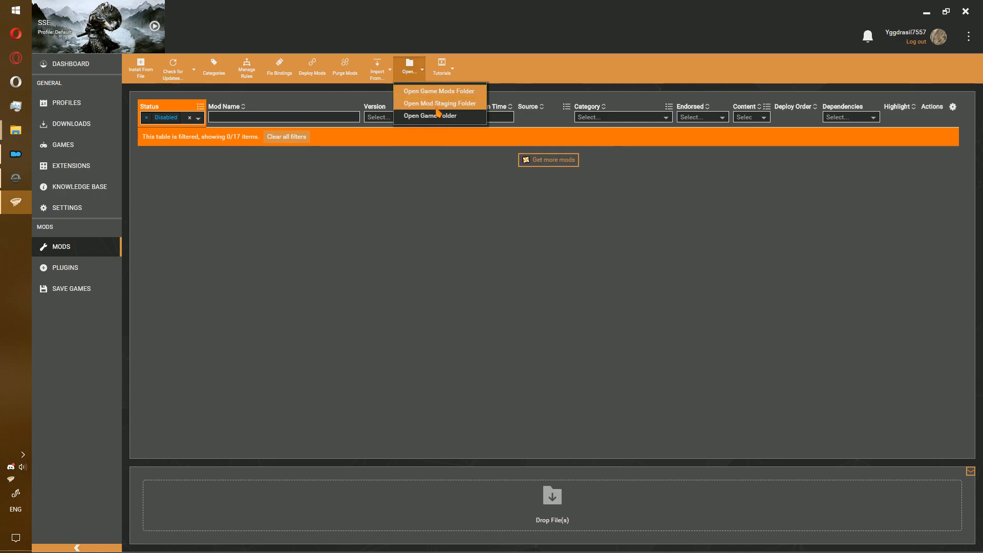
Arrange the game's Data window and the Vortex Mods skyrimse window side by side.
mouse_move(23, 129)
click(88, 239)
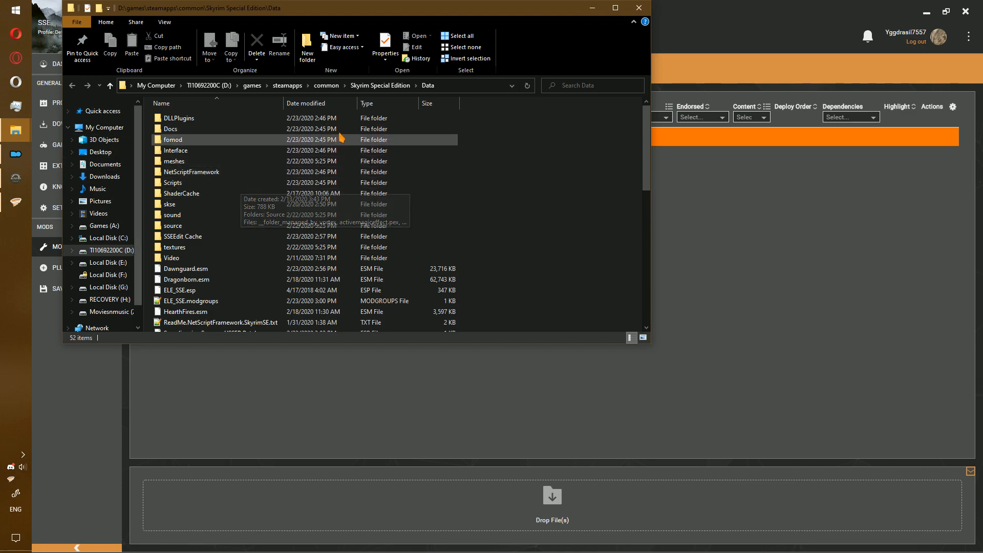
drag(203, 13, 595, 66)
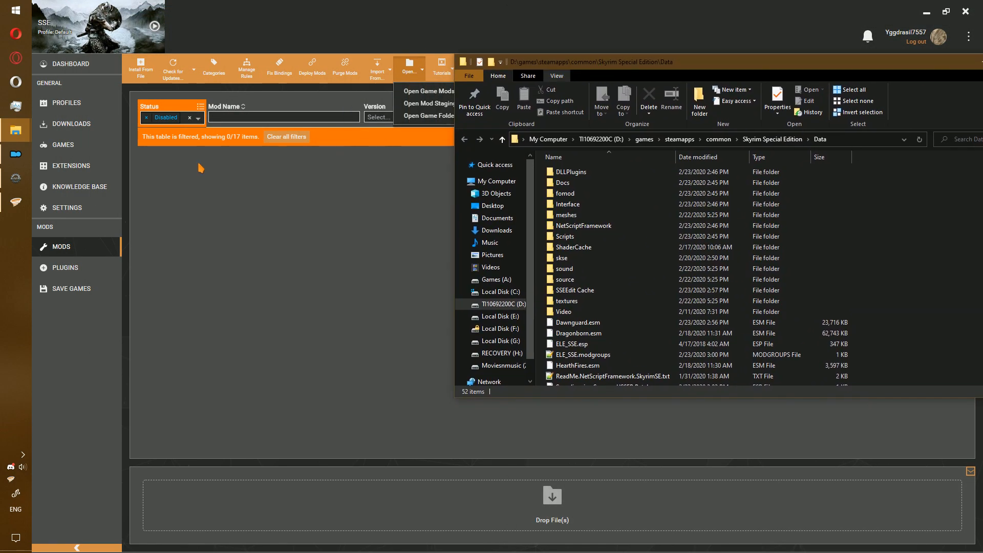
click(8, 125)
click(104, 287)
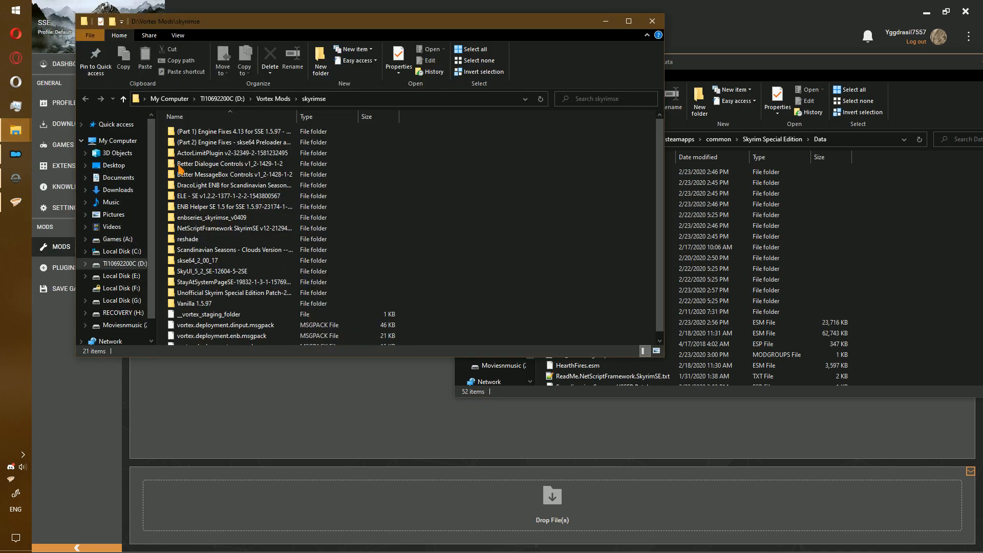
drag(358, 30, 288, 58)
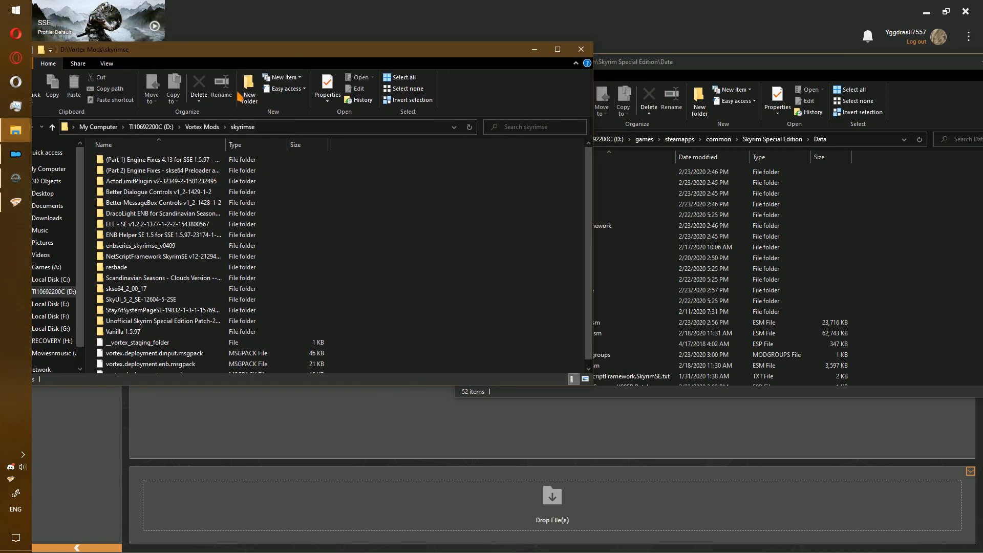
Create a new folder named 'Scandinavian USSEP' inside skyrimse.
click(250, 97)
text(S)
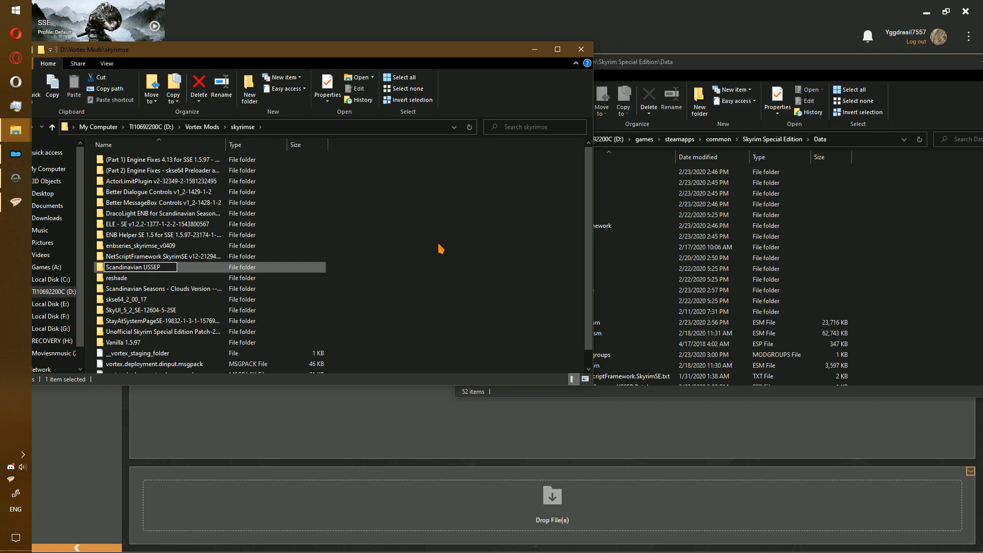
text(candinavian USSEP)
key(Return)
key(Return)
Sort Data by date and move the USSEP Patch .esp and .modgroups into Scandinavian USSEP.
click(793, 67)
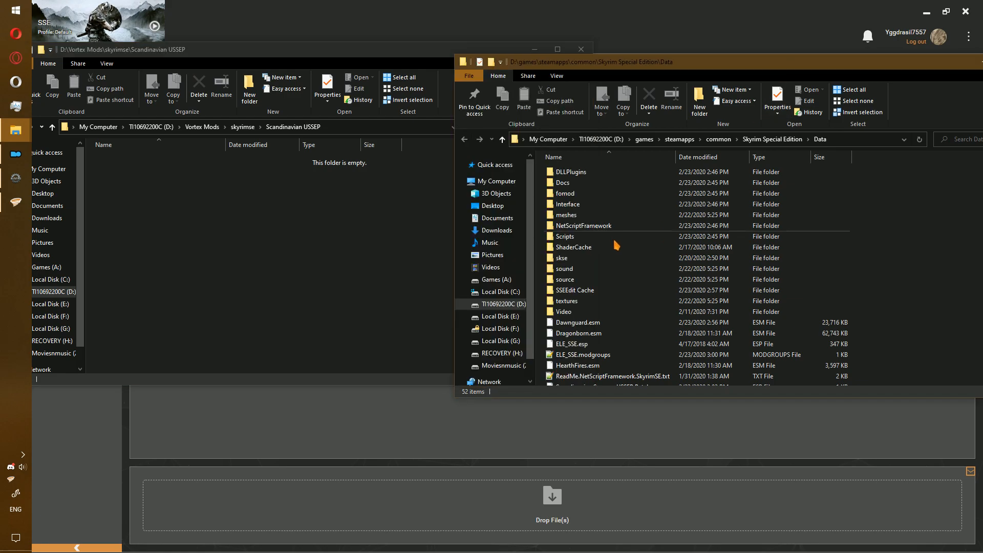
scroll(625, 219, down, 5)
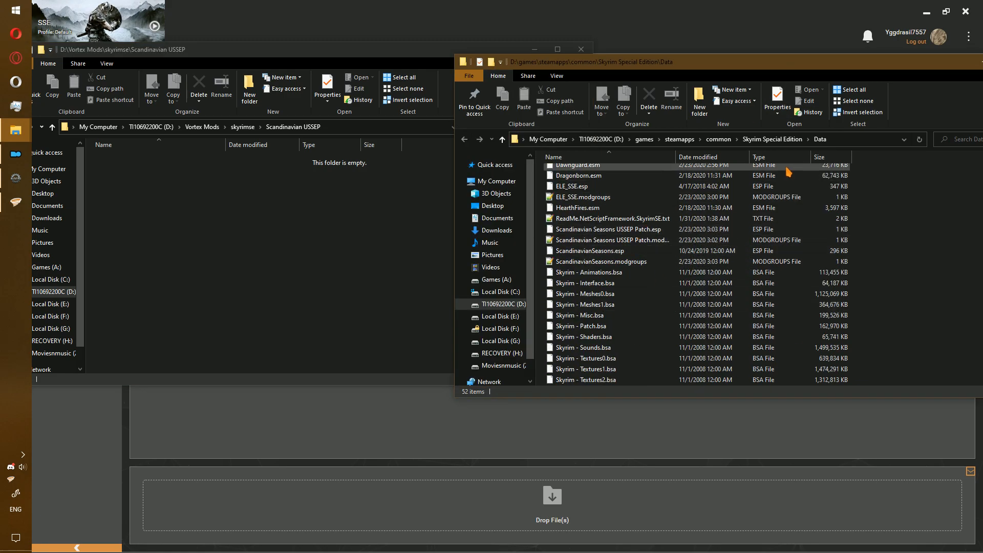
click(732, 158)
scroll(639, 179, down, 1)
scroll(639, 179, up, 1)
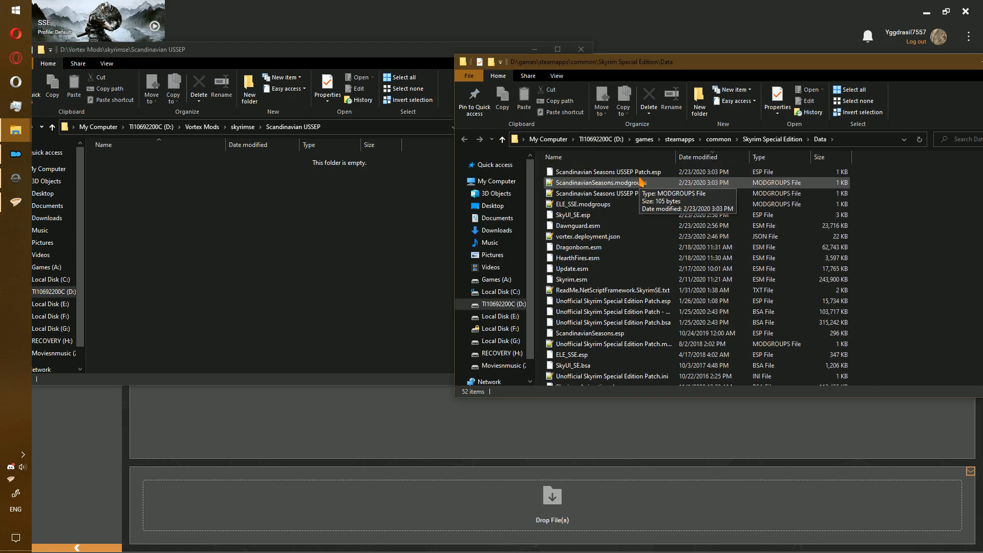
click(637, 176)
ctrl+click(648, 195)
ctrl+click(639, 195)
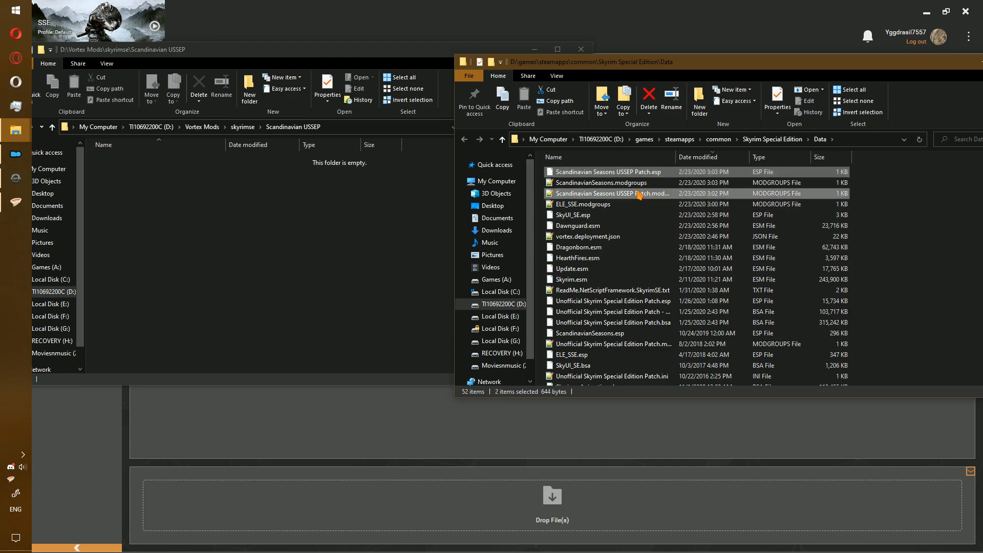
drag(646, 196, 388, 222)
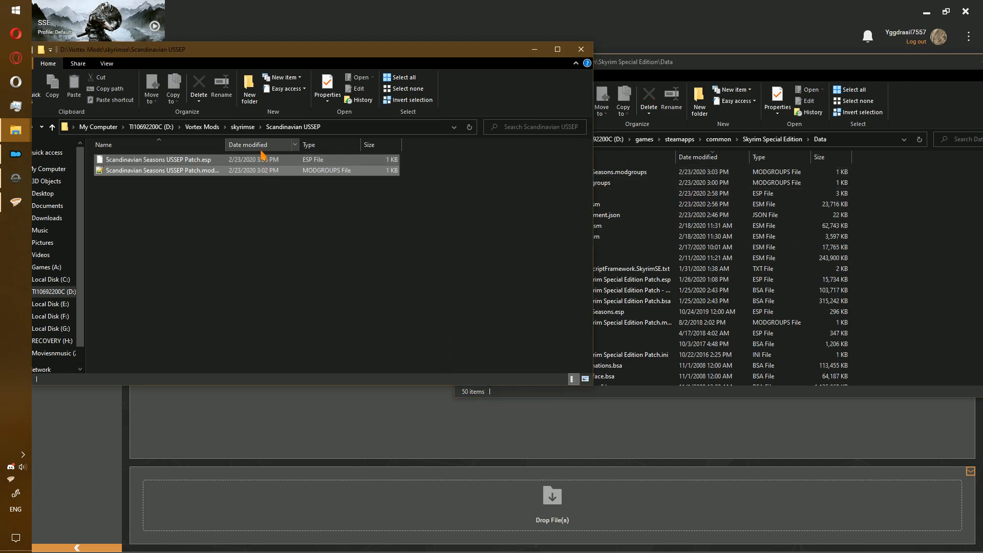
Move ScandinavianSeasons.modgroups into the Scandinavian Seasons Clouds Version mod folder.
click(242, 127)
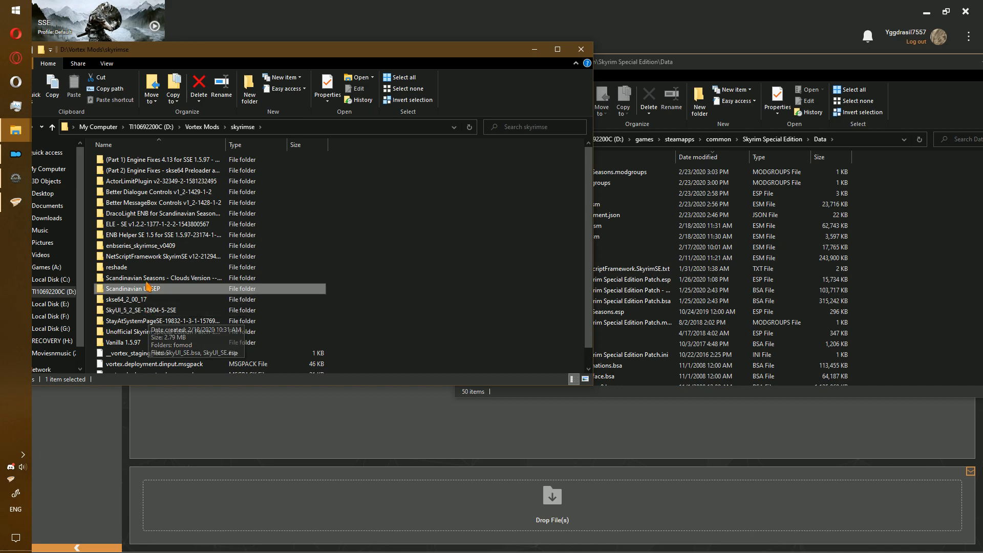
double_click(174, 278)
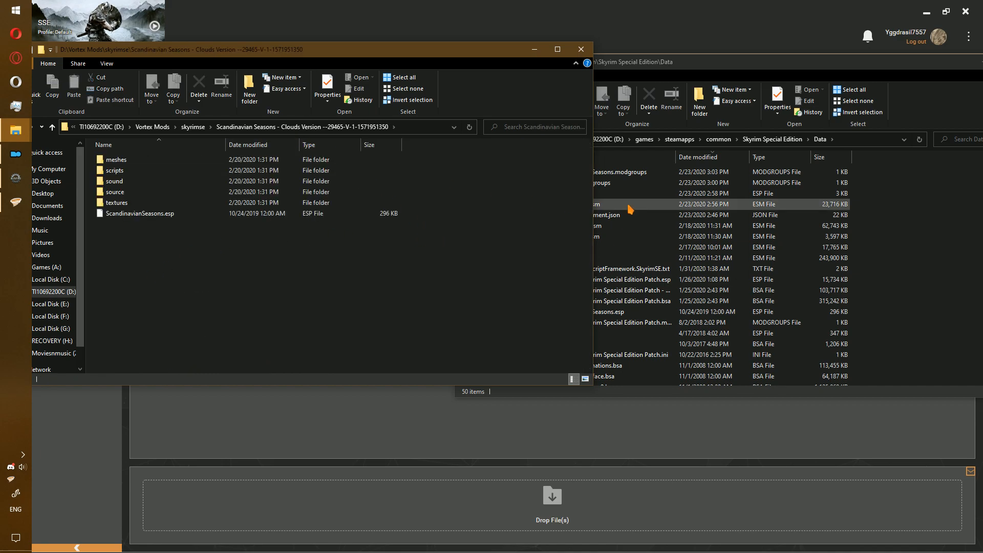
click(649, 174)
drag(665, 175, 281, 226)
Move ELE_SSE.modgroups into the ELE - SE mod folder and close Vortex.
click(193, 127)
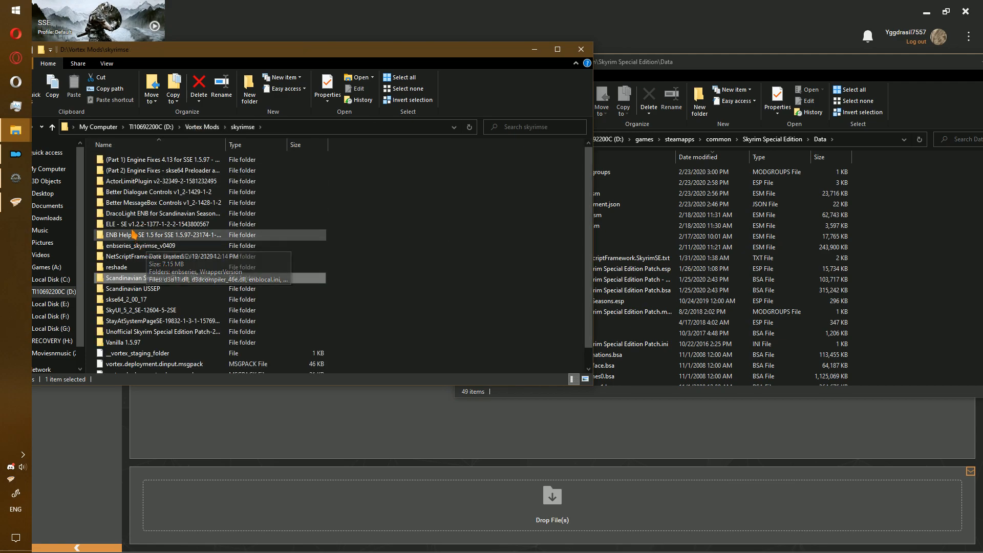
double_click(125, 224)
click(637, 175)
drag(637, 179, 152, 215)
click(964, 12)
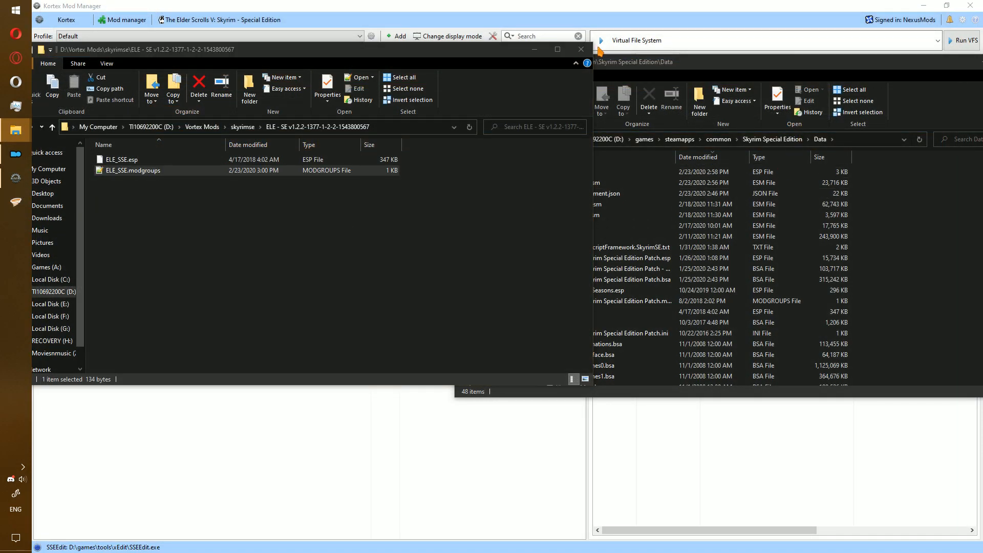
Close the ELE - SE and Data folder windows and exit Kortex Mod Manager.
click(580, 49)
drag(945, 63, 707, 72)
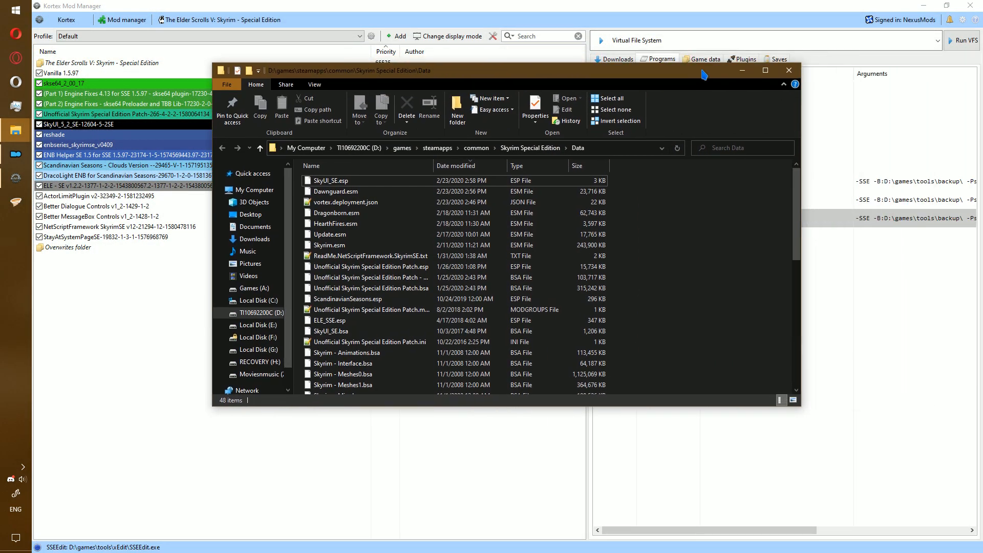
click(789, 71)
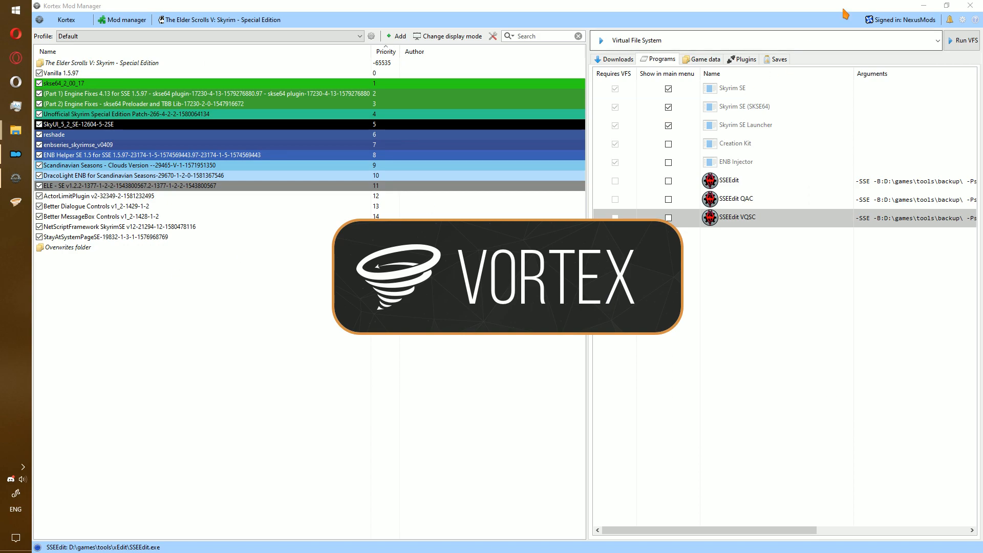
click(923, 5)
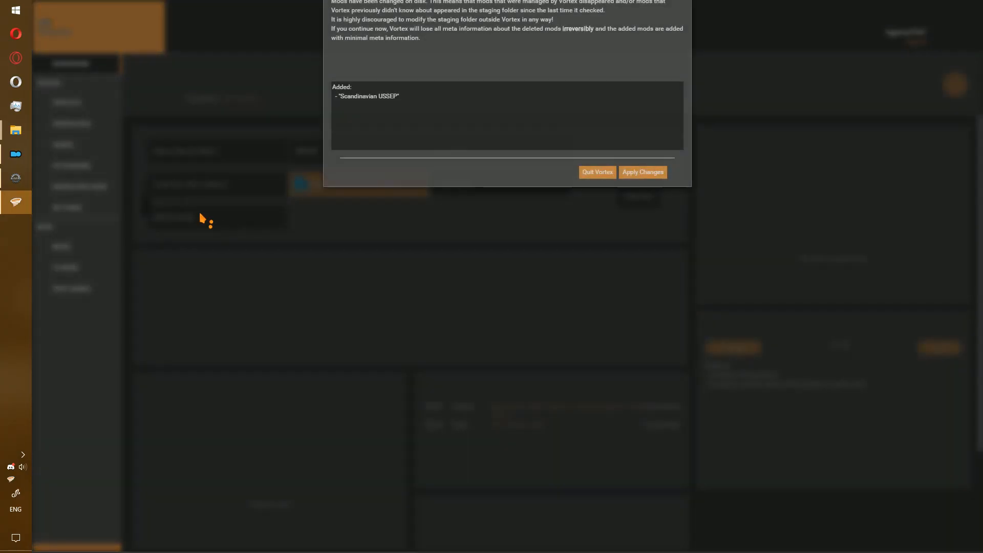
Accept the mod change found on disk and enable Scandinavian USSEP in Vortex's mod list.
click(640, 229)
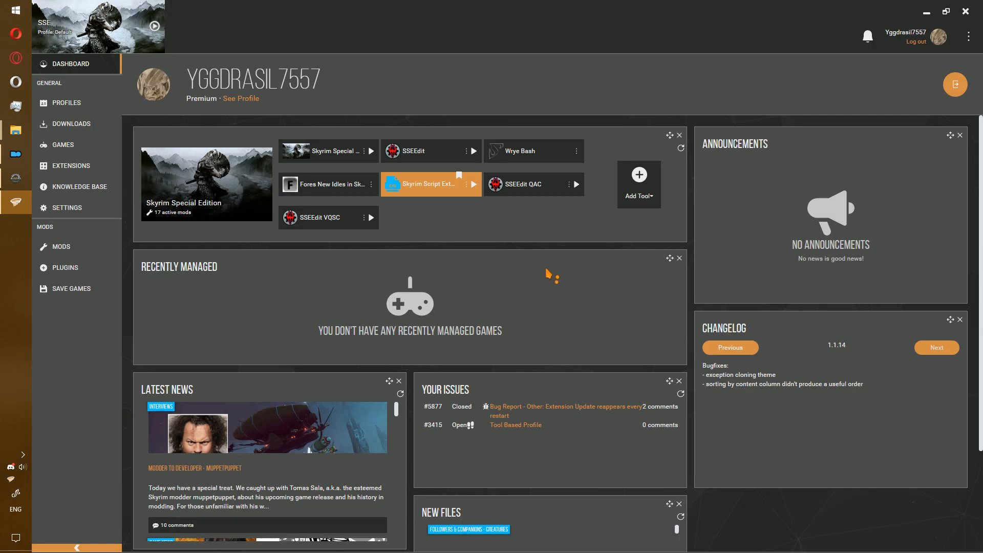
click(80, 243)
click(180, 158)
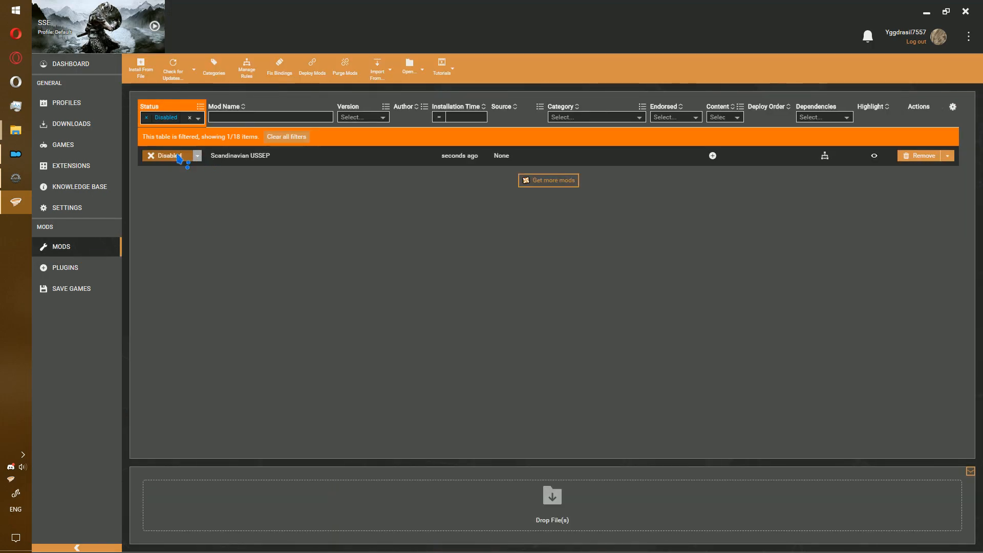
Keep the newer externally changed files, then run SSEEdit from the dashboard and close it once loaded.
click(73, 274)
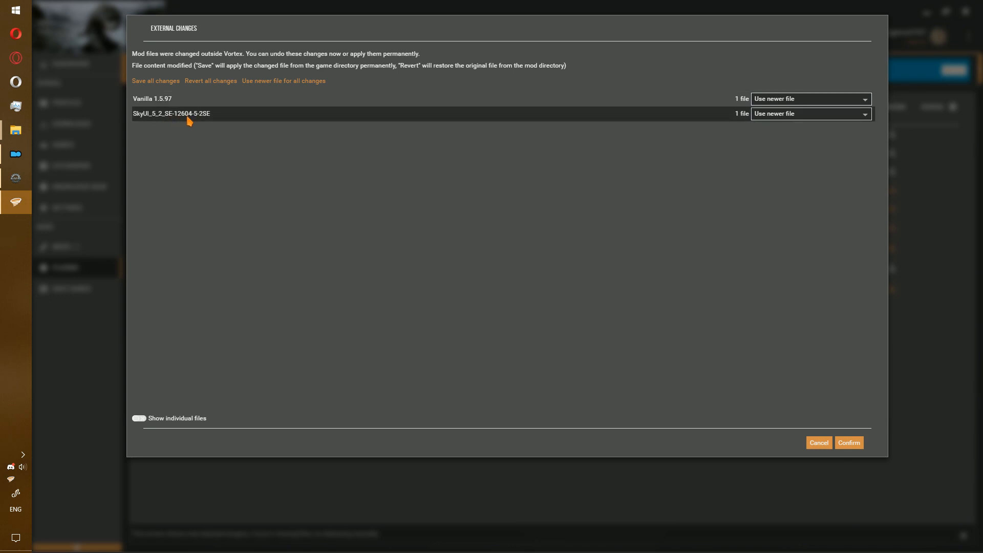
click(849, 443)
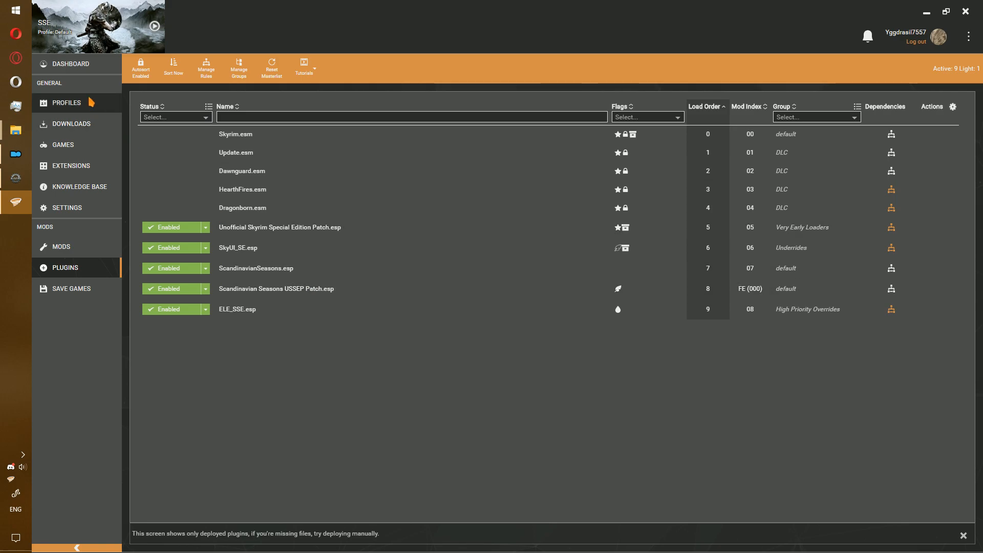
click(77, 64)
click(371, 217)
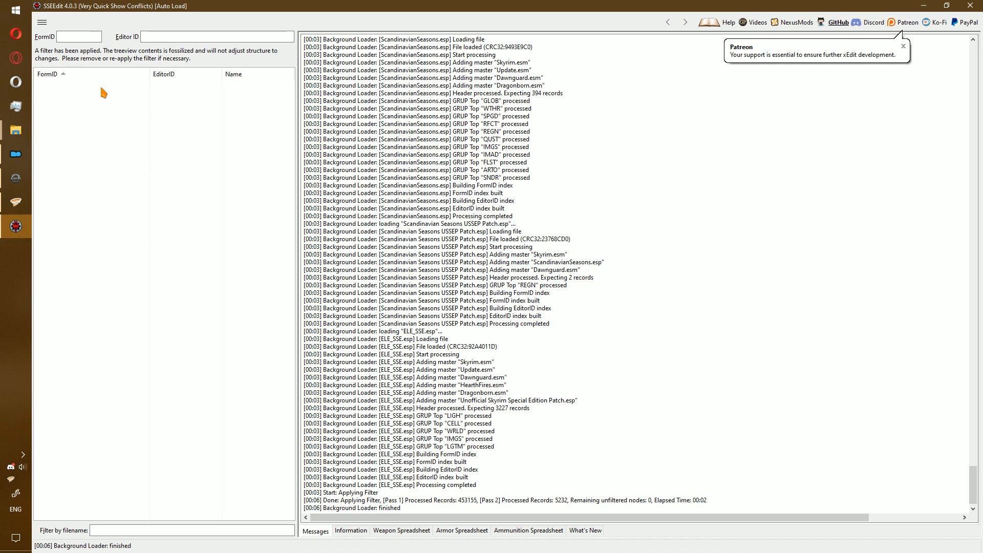
click(970, 5)
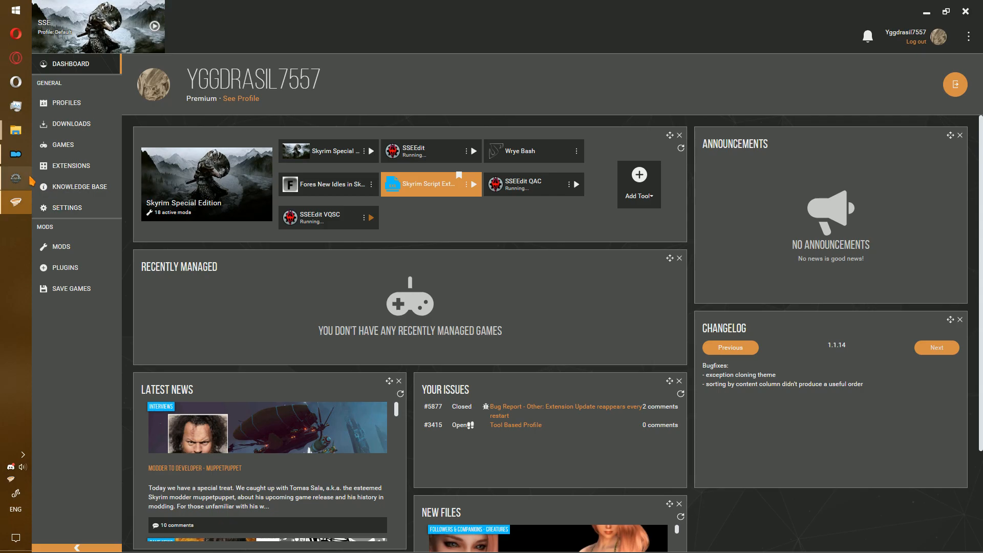
Open the Kortex Overwrites folder on disk and browse into its Data folder containing ShaderCache.
click(15, 178)
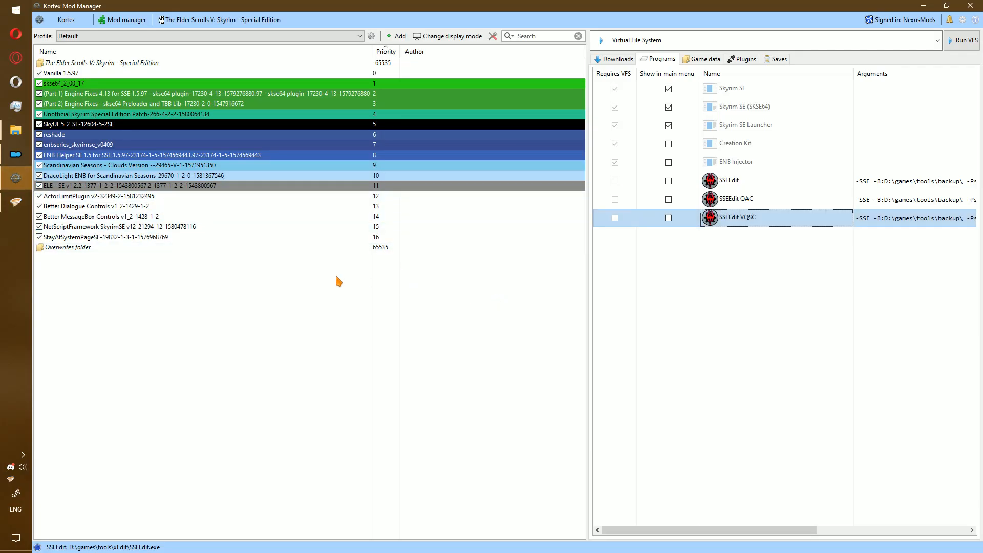
click(109, 248)
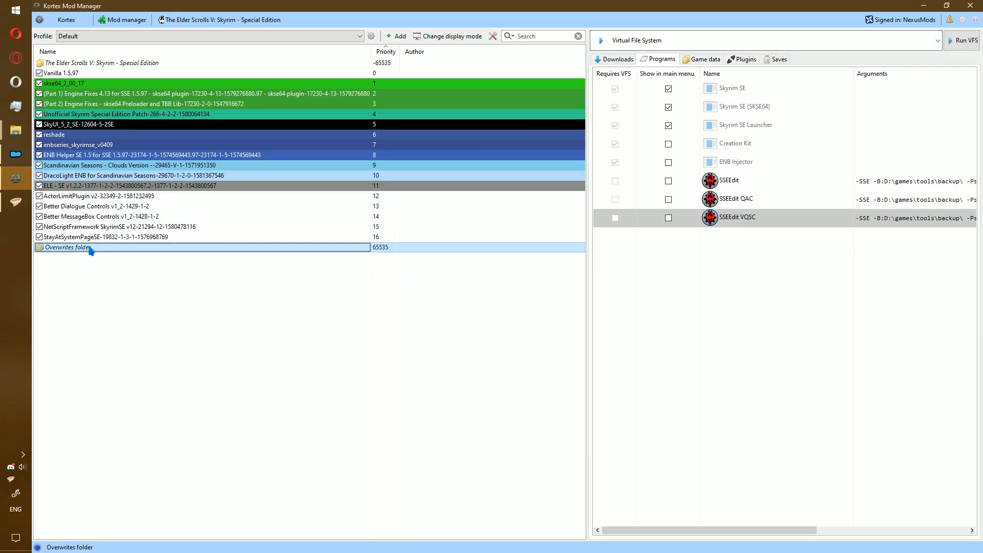
right_click(90, 248)
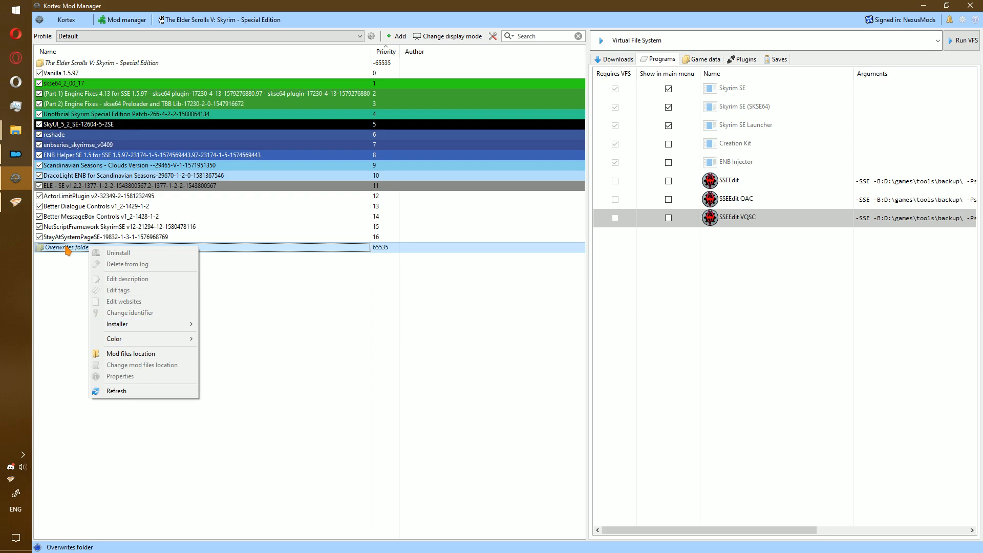
click(143, 355)
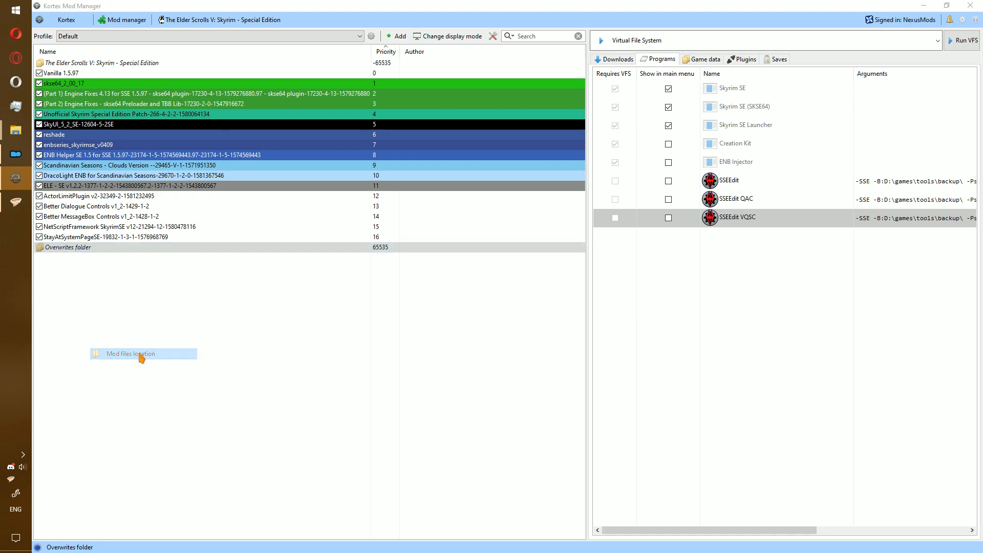
double_click(398, 182)
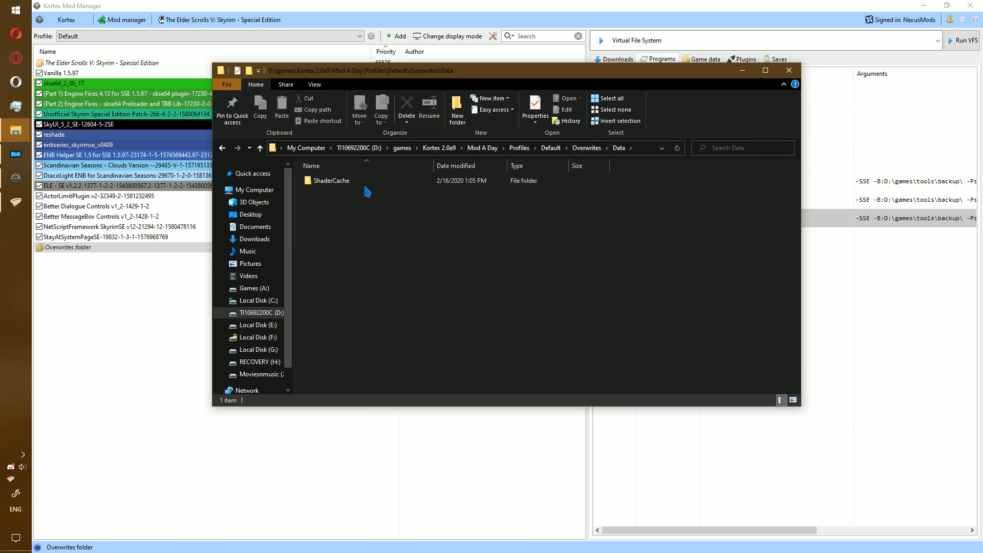
drag(361, 275, 316, 192)
Create a new empty Kortex mod named 'Scandinavian USSEP'.
click(397, 36)
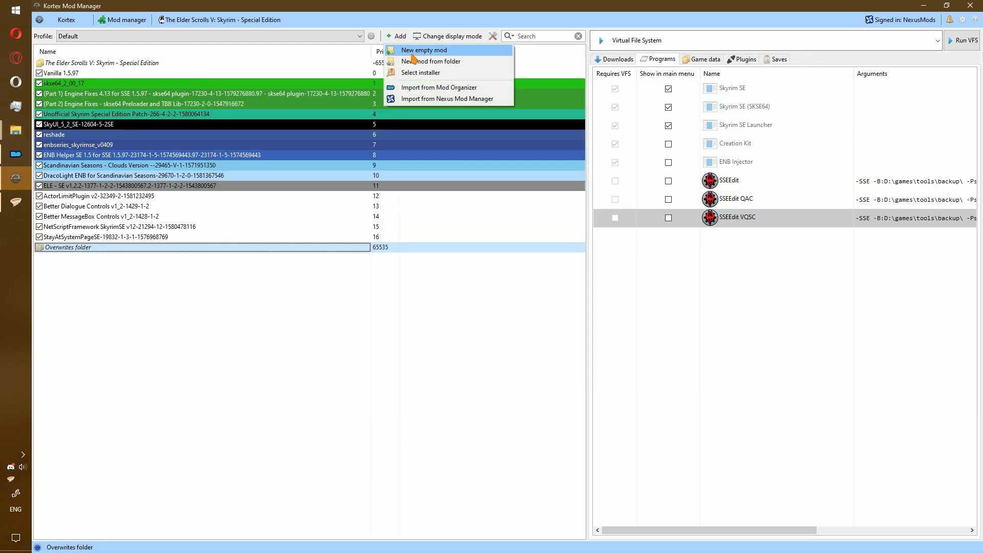
click(412, 52)
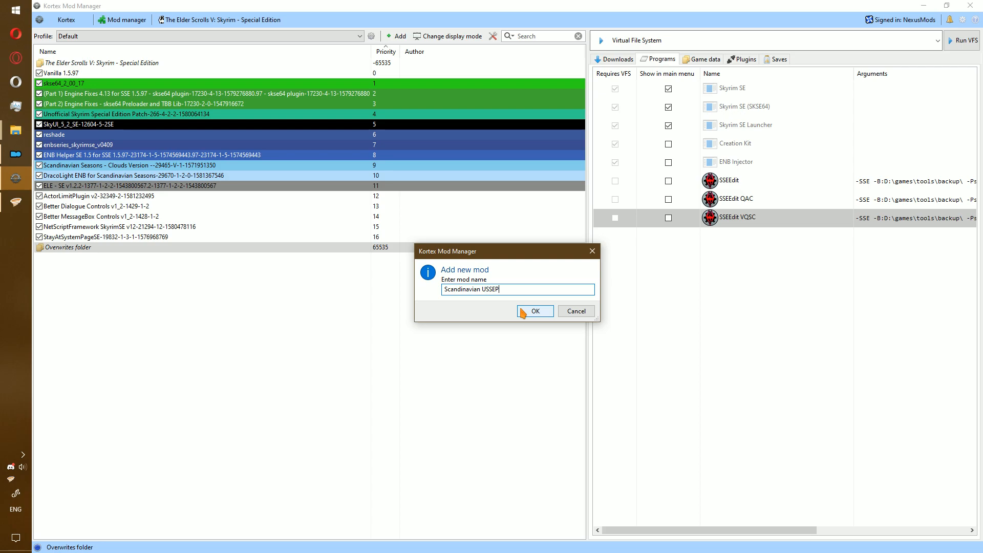
text(Scandinavian USSEP)
click(520, 307)
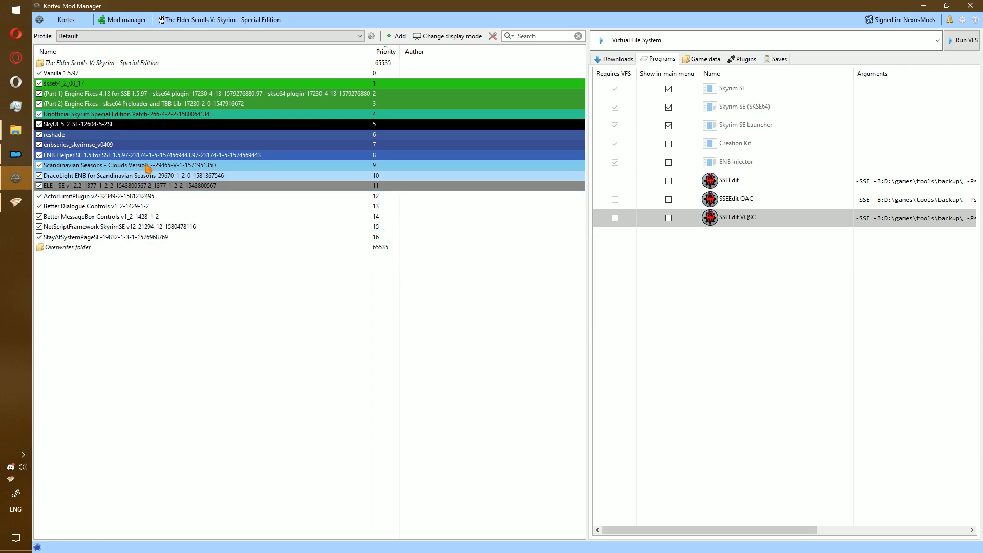
Create a Data folder inside the new mod's ModFiles folder.
key(alt+Tab)
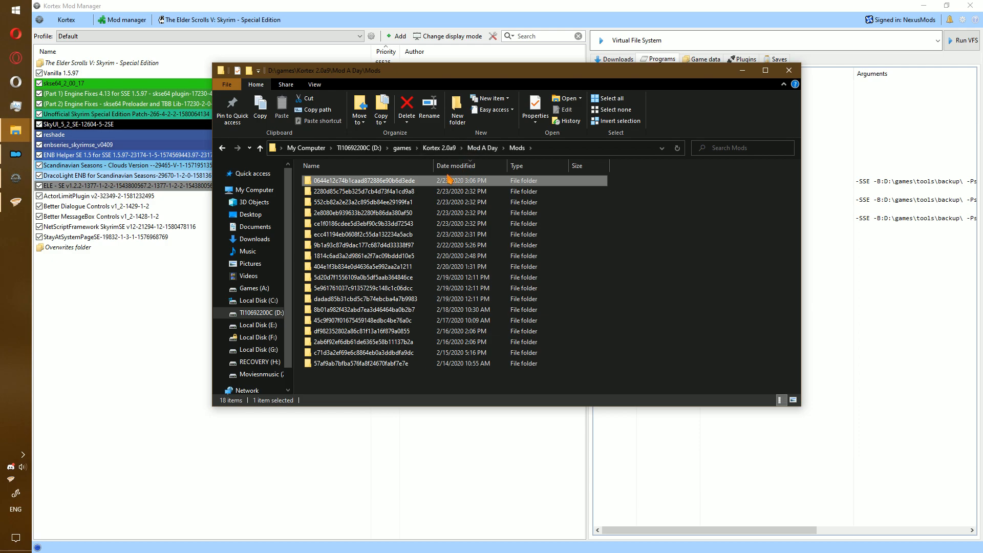
double_click(433, 182)
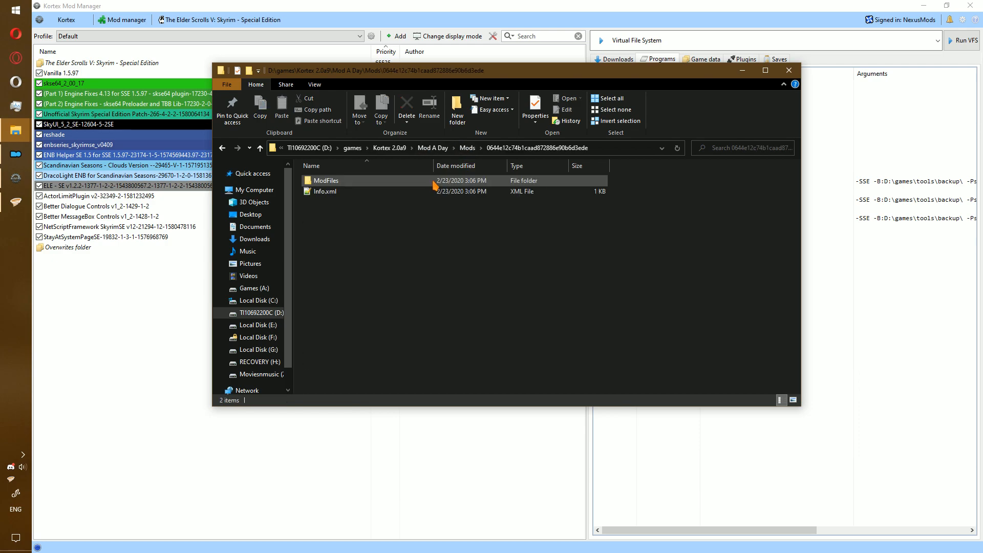
double_click(353, 187)
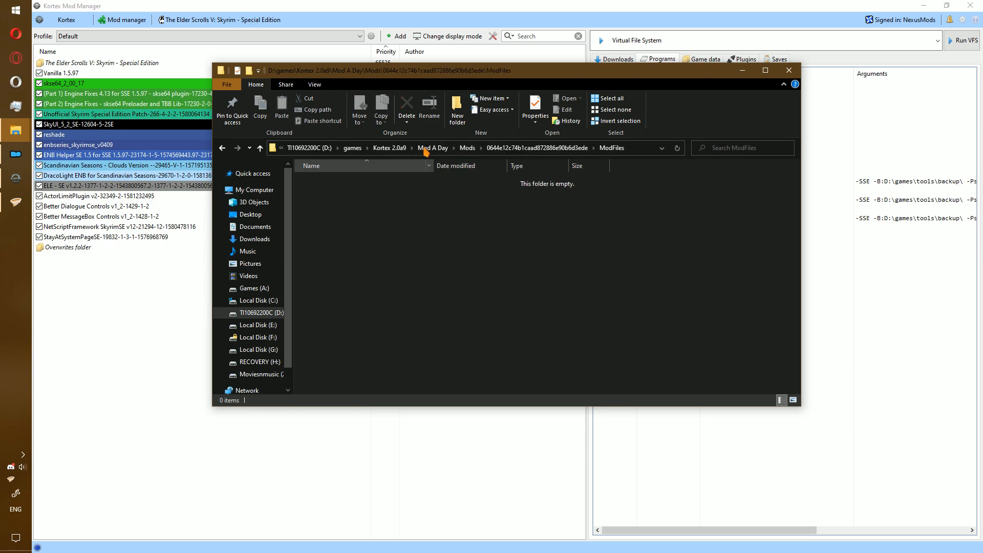
click(457, 110)
text(Da)
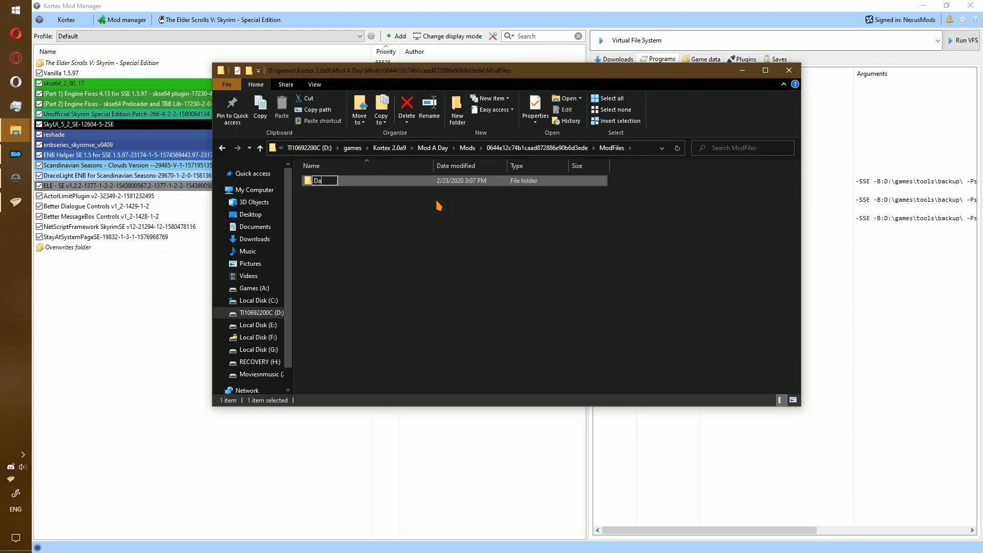
key(Return)
key(Return)
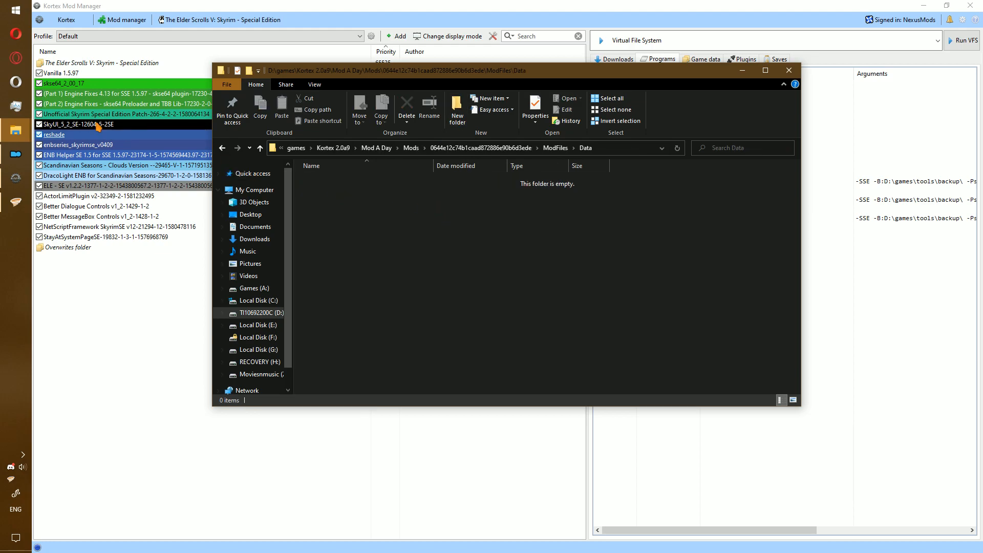
Copy the USSEP patch esp and its modgroups file from the Vortex mod folder into Data.
mouse_move(19, 134)
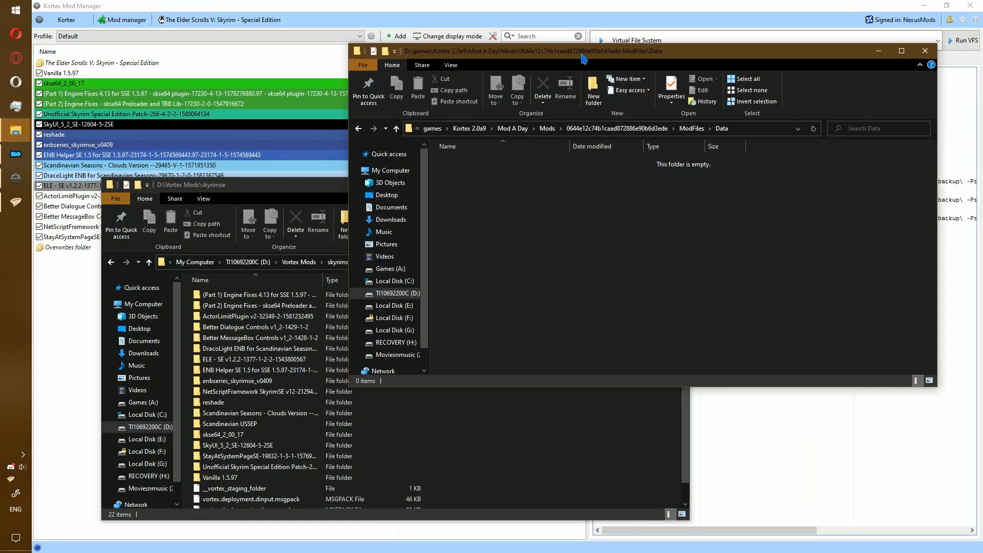
drag(569, 55, 572, 60)
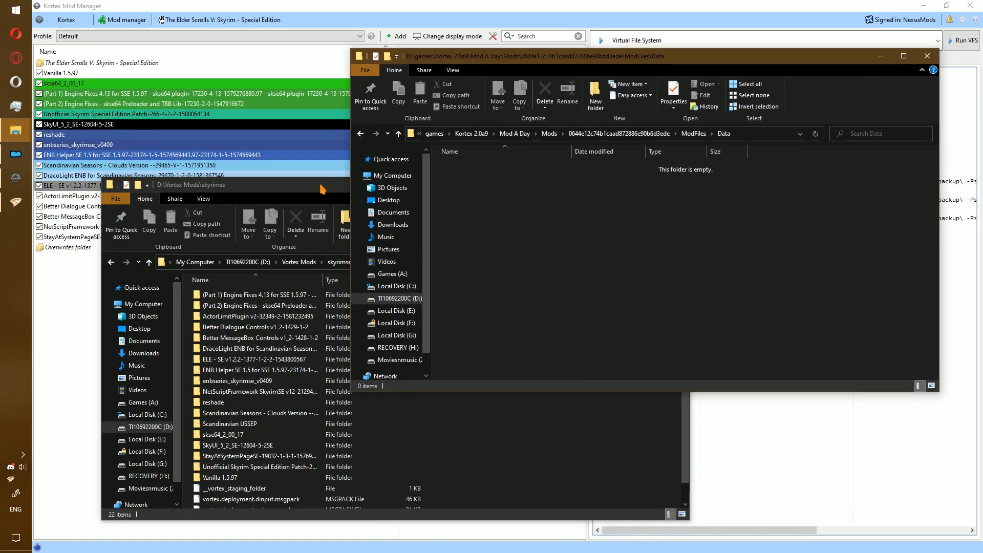
drag(323, 189, 306, 189)
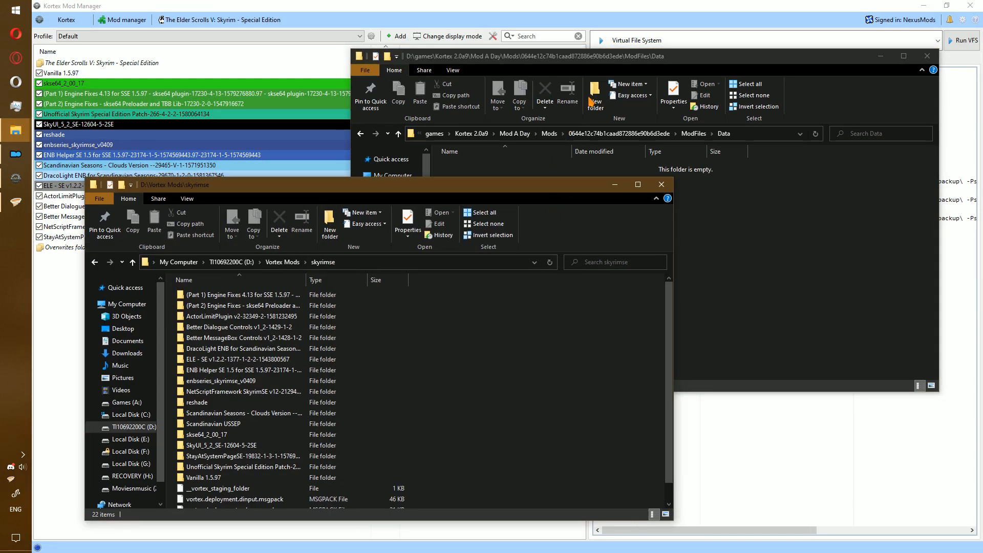
double_click(241, 423)
click(270, 295)
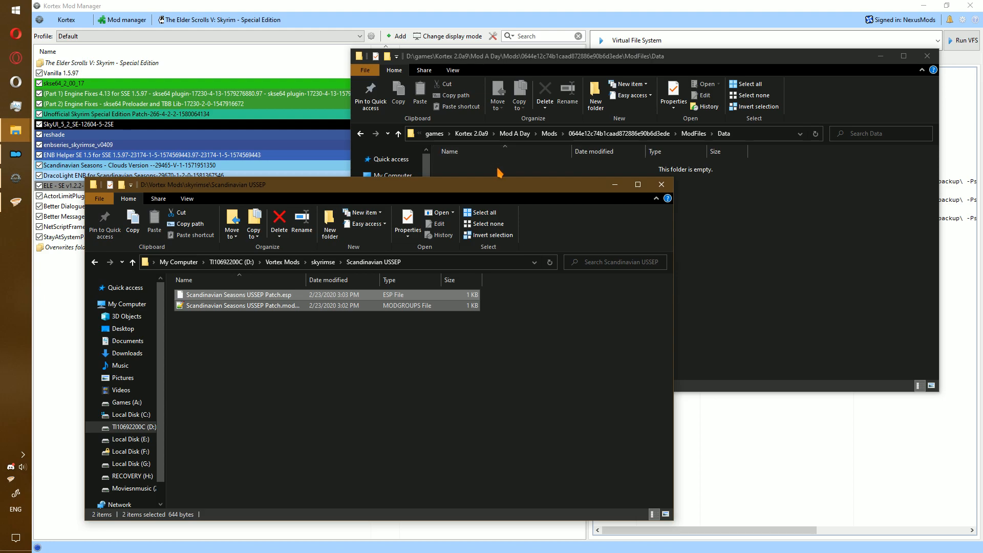
key(ctrl+c)
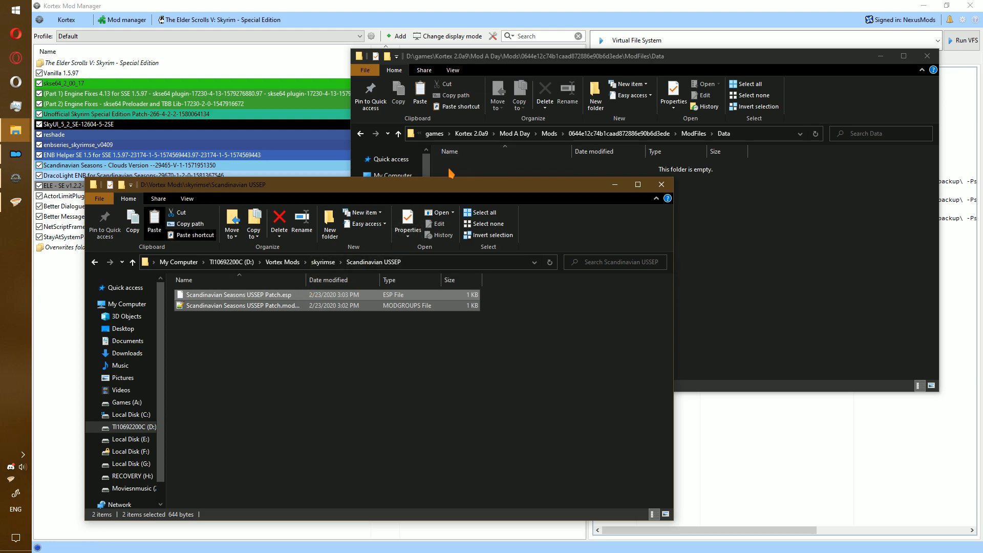
click(472, 168)
key(ctrl+v)
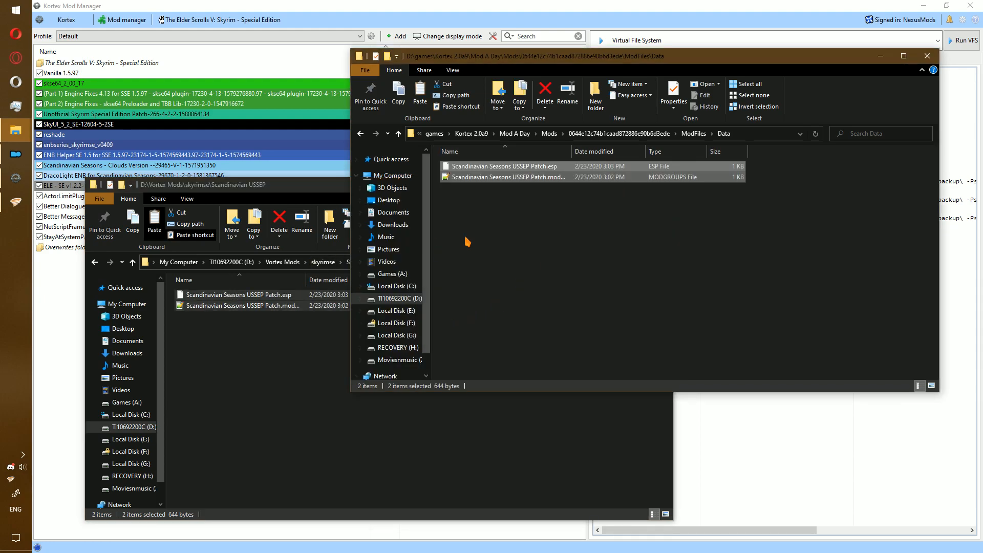
click(694, 134)
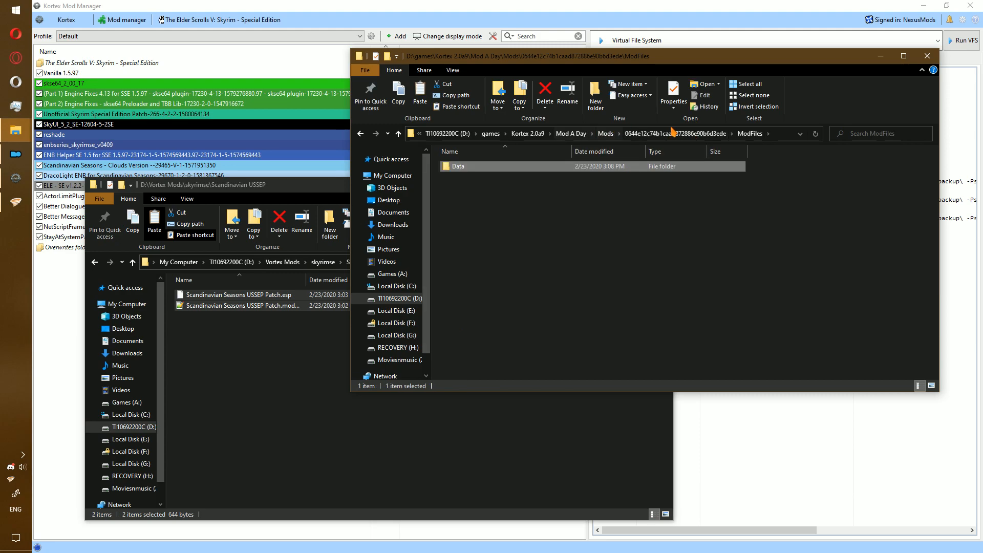
click(927, 55)
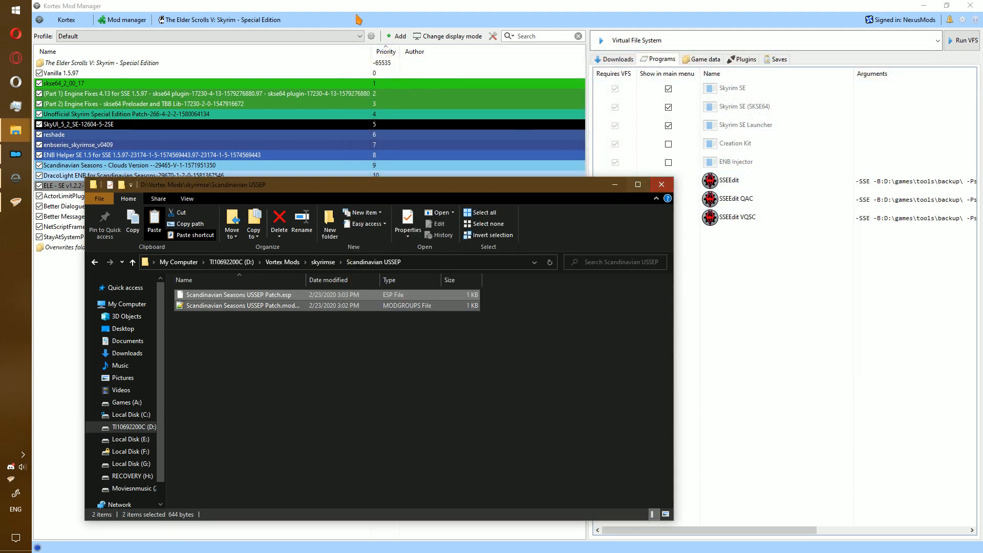
Reload the Kortex mod list and enable the new Scandinavian USSEP mod.
click(358, 29)
right_click(203, 297)
click(247, 304)
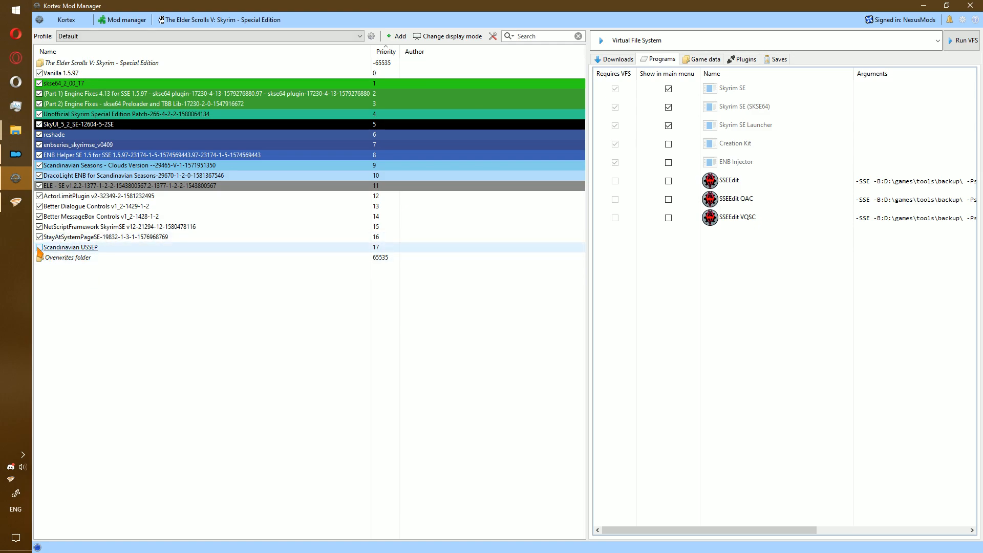
click(39, 247)
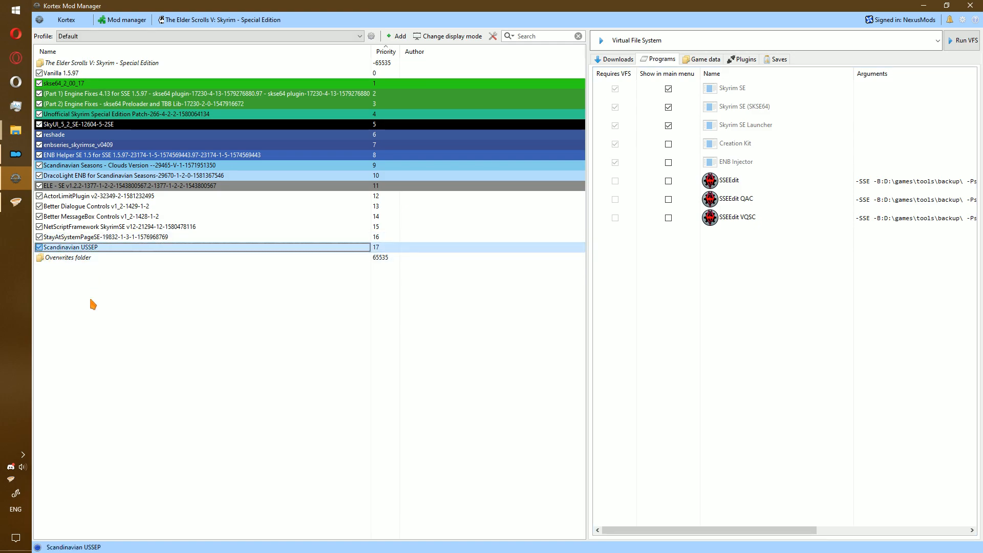
Open the Scandinavian Seasons - Clouds Version mod's data folder in Explorer.
click(81, 187)
click(85, 166)
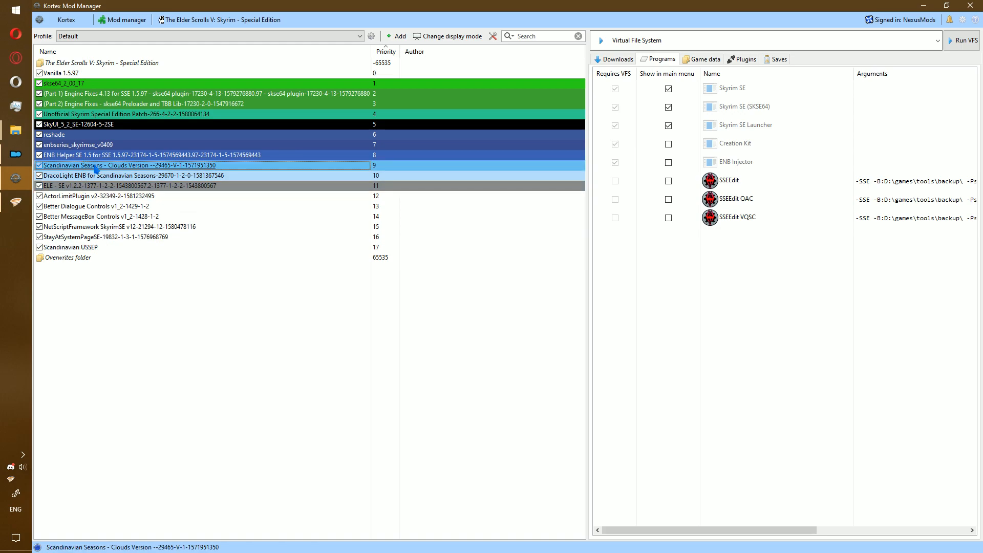
right_click(94, 167)
click(194, 273)
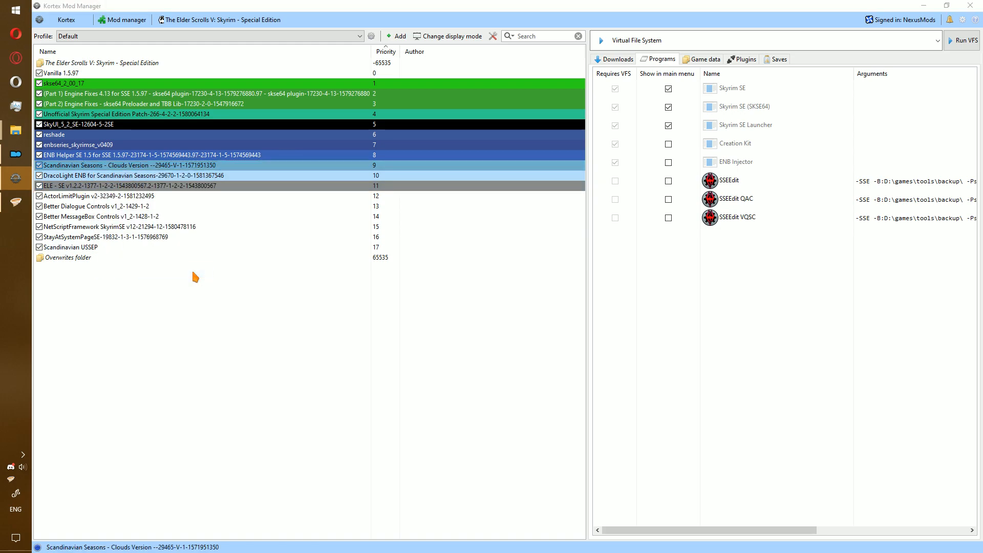
double_click(268, 313)
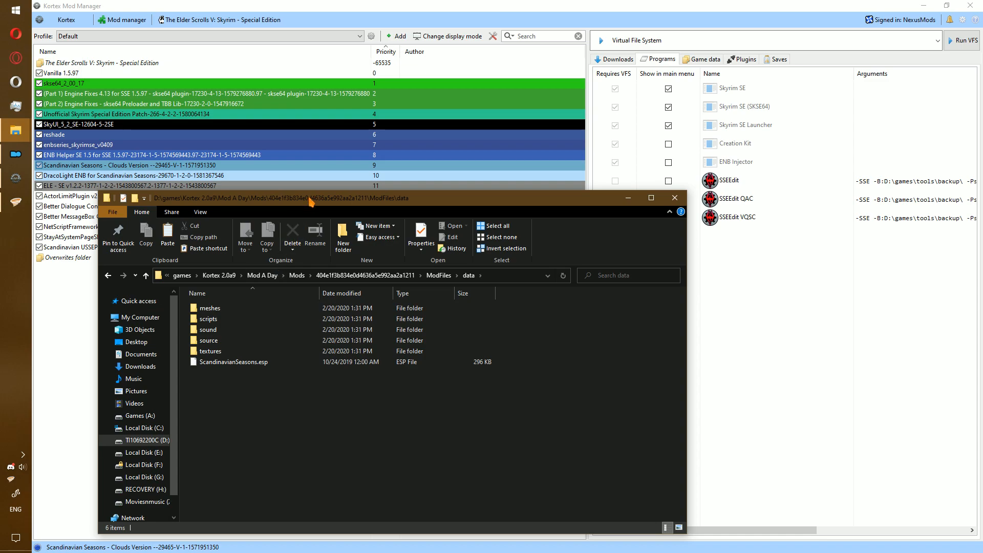
drag(310, 198, 589, 125)
Copy ScandinavianSeasons.modgroups from the Vortex mod folder into that data folder.
click(16, 131)
click(69, 141)
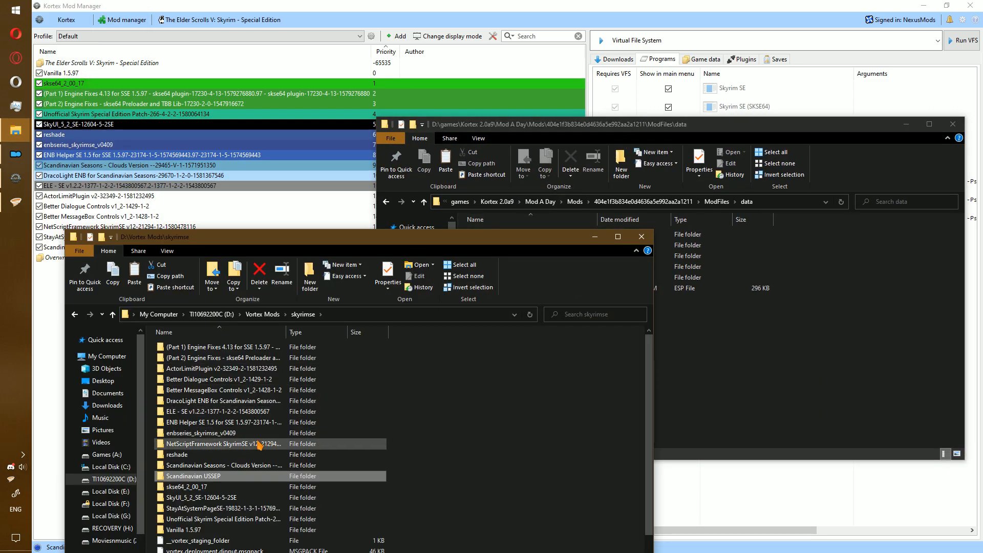
double_click(258, 465)
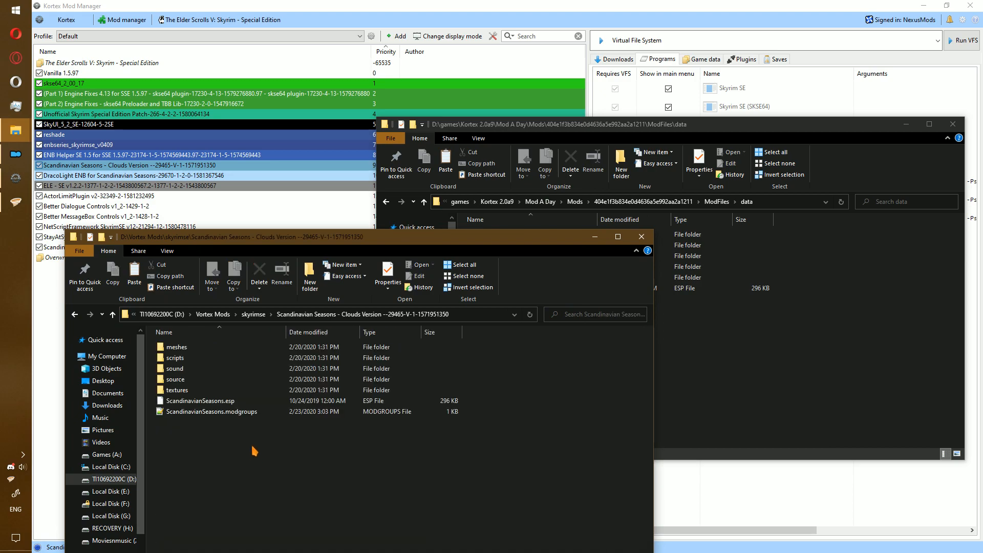
click(225, 414)
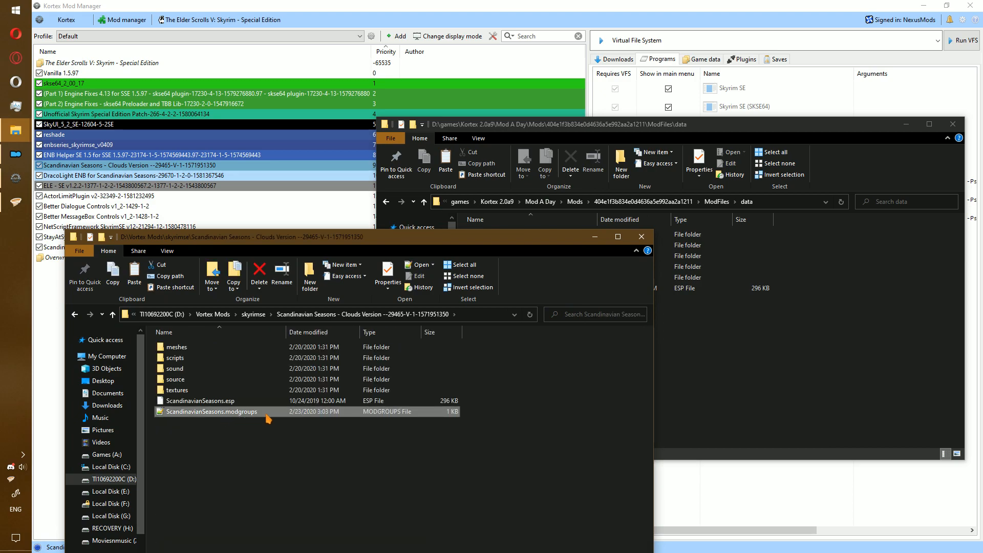
click(747, 325)
key(ctrl+v)
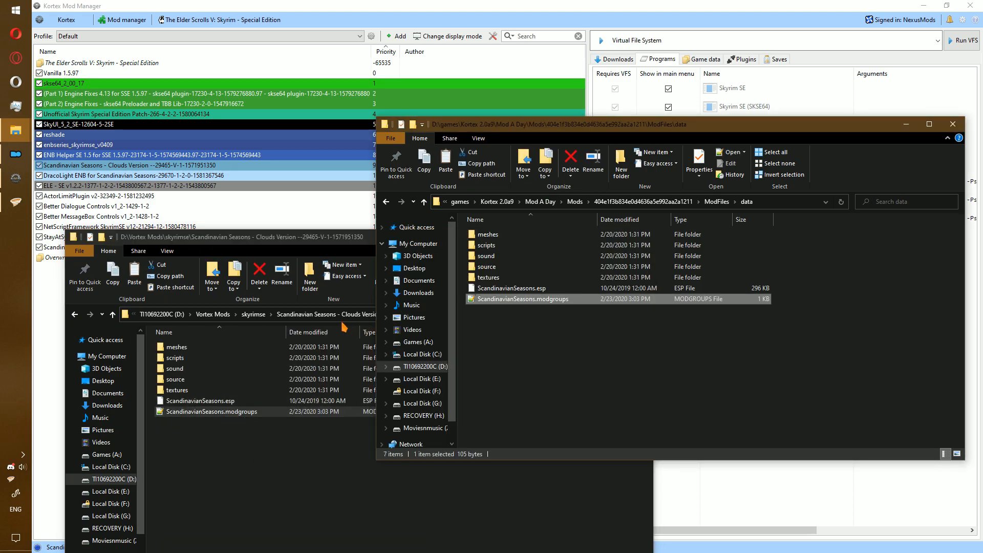
click(277, 245)
click(253, 314)
click(952, 124)
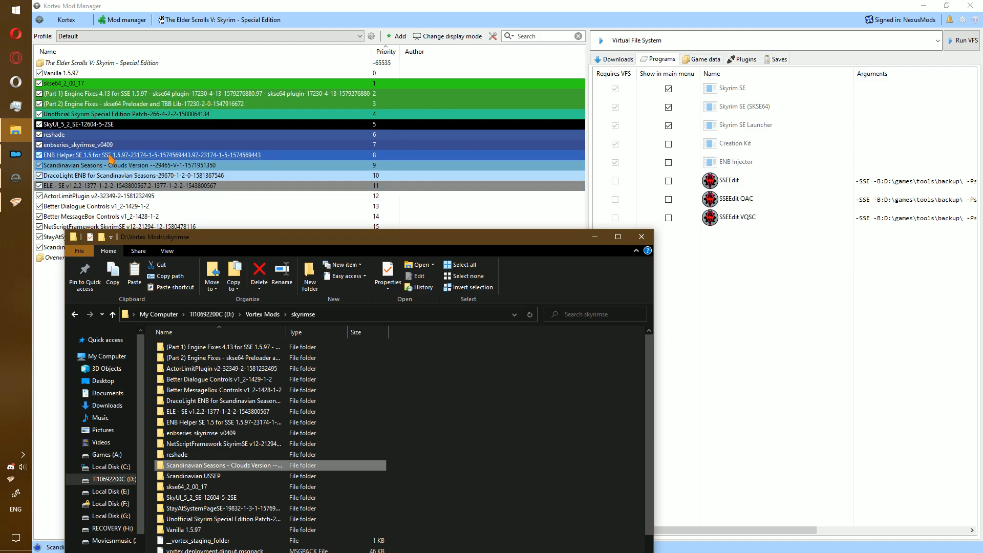
click(91, 186)
right_click(90, 185)
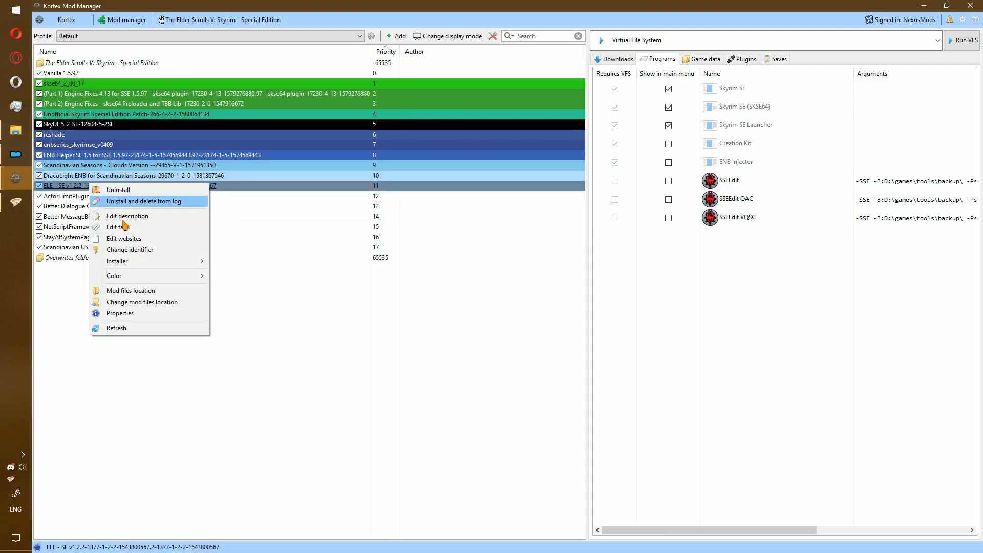
Open the ELE - SE mod's Data folder from Kortex.
click(168, 290)
drag(361, 19, 702, 66)
double_click(608, 168)
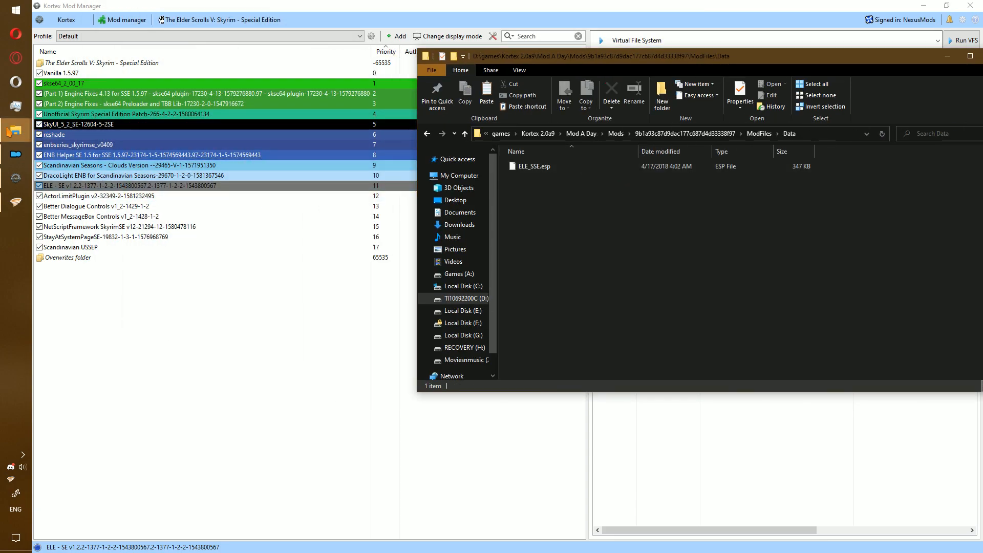
Copy ELE_SSE.modgroups from the Vortex ELE - SE mod folder into the Kortex Data folder.
mouse_move(16, 130)
click(87, 149)
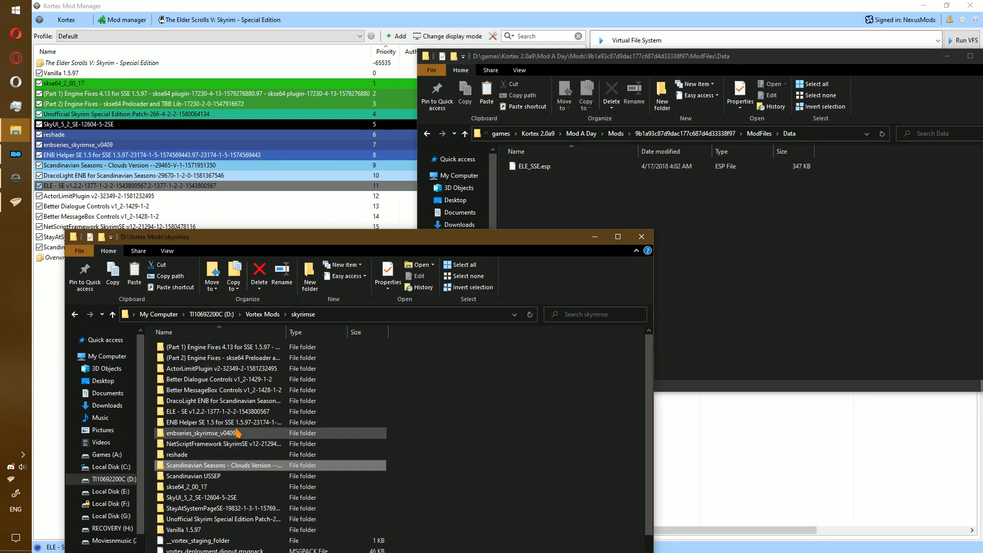
double_click(209, 410)
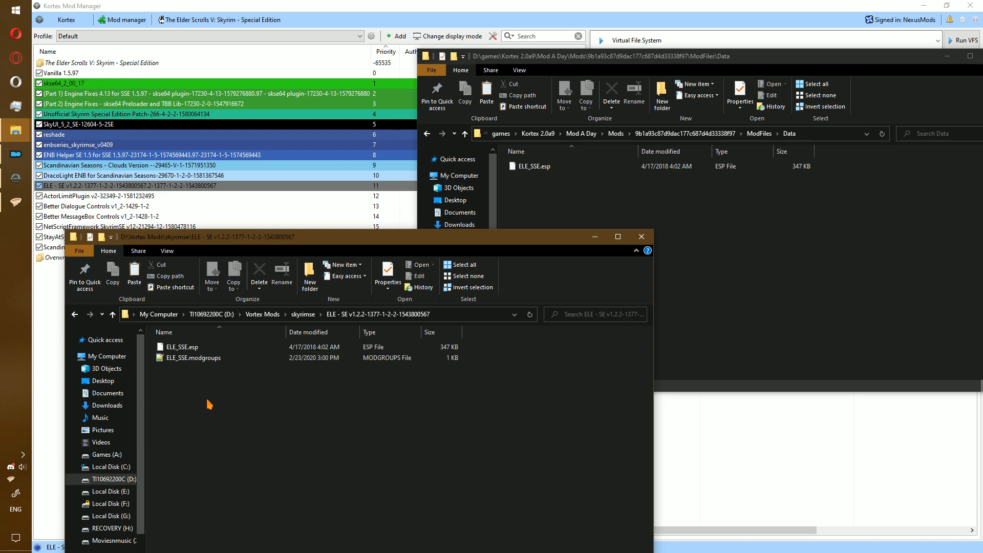
click(170, 358)
key(ctrl+c)
click(735, 265)
key(ctrl+v)
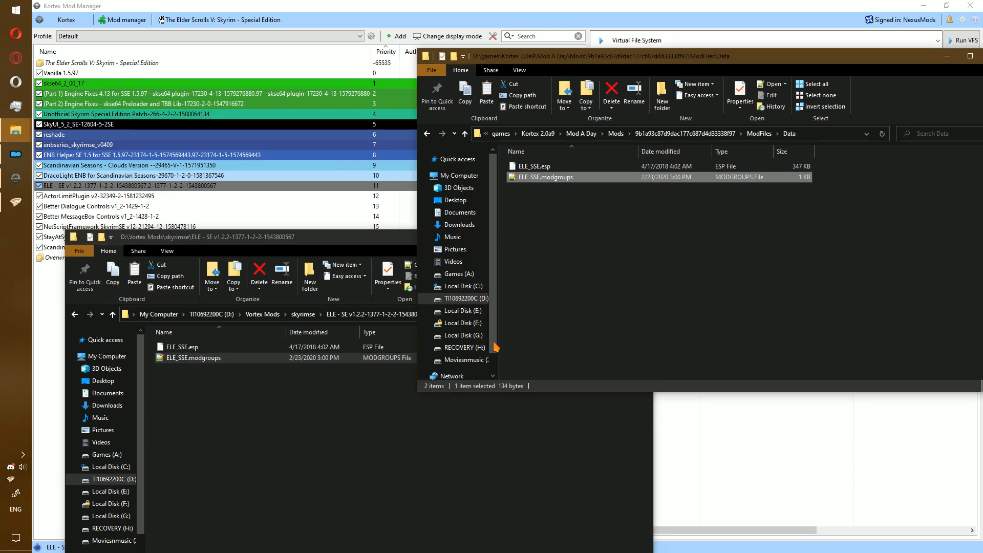
Close both the Vortex ELE and Kortex Data folder windows.
click(361, 238)
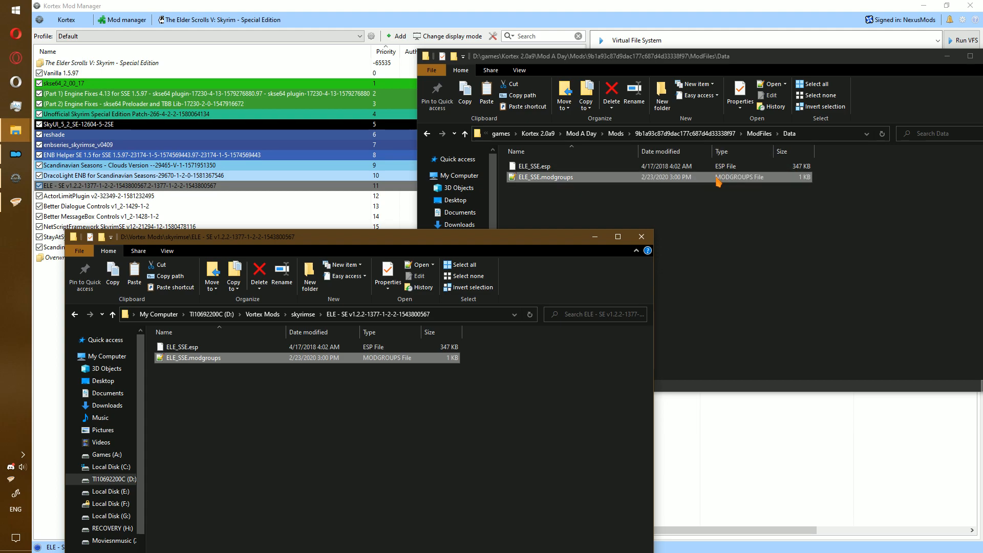
click(641, 236)
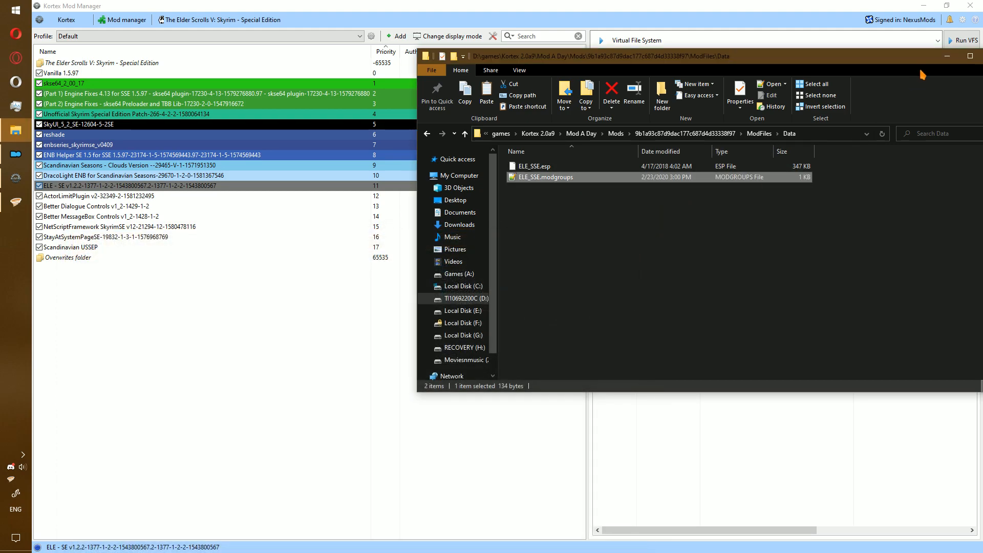
drag(910, 62, 678, 94)
click(763, 87)
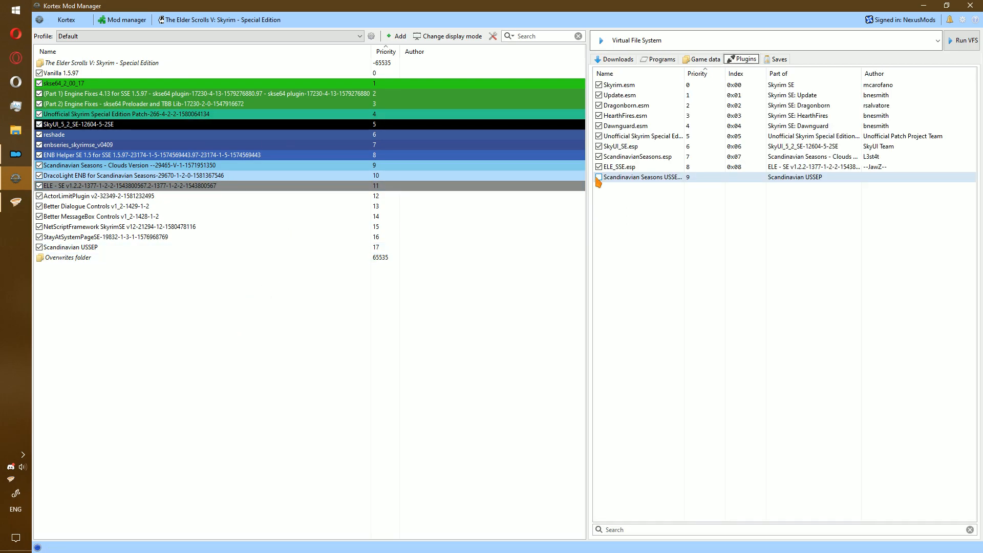
Switch to Mod Organizer 2 and select SSEEdit VQSC as the executable.
click(598, 177)
key(alt+Tab)
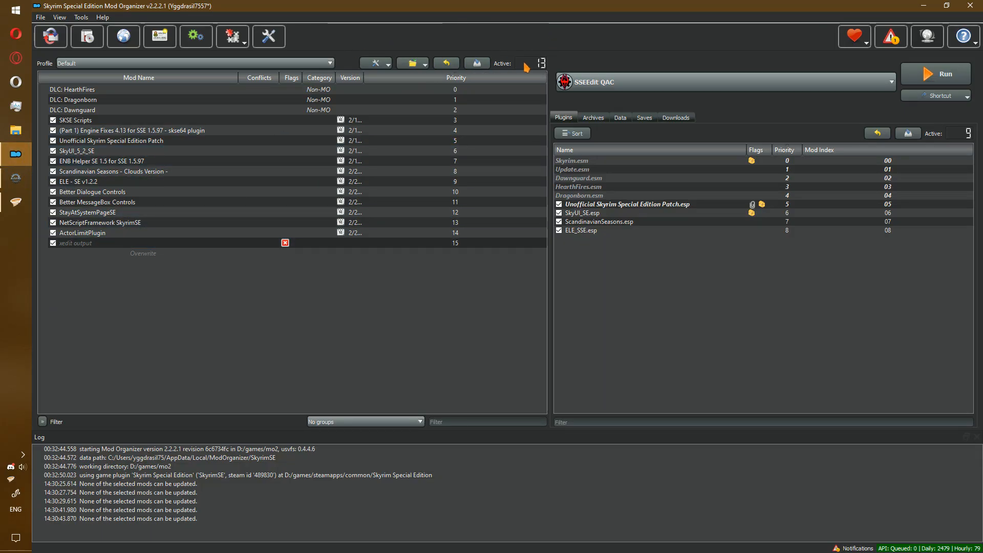
click(614, 83)
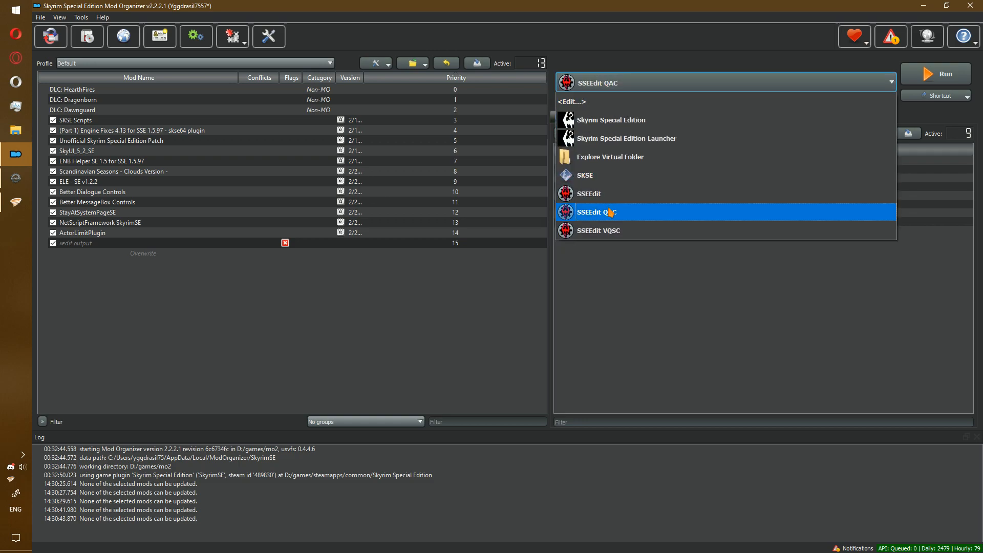
click(612, 230)
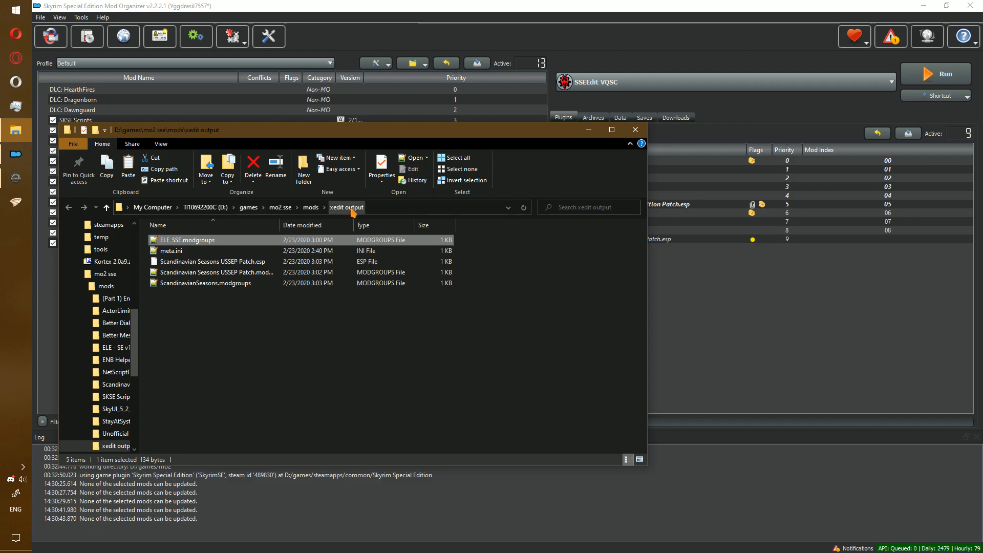
Refresh MO2's mod list and enable Scandinavian Seasons USSEP Patch.esp in Plugins.
click(635, 130)
click(374, 64)
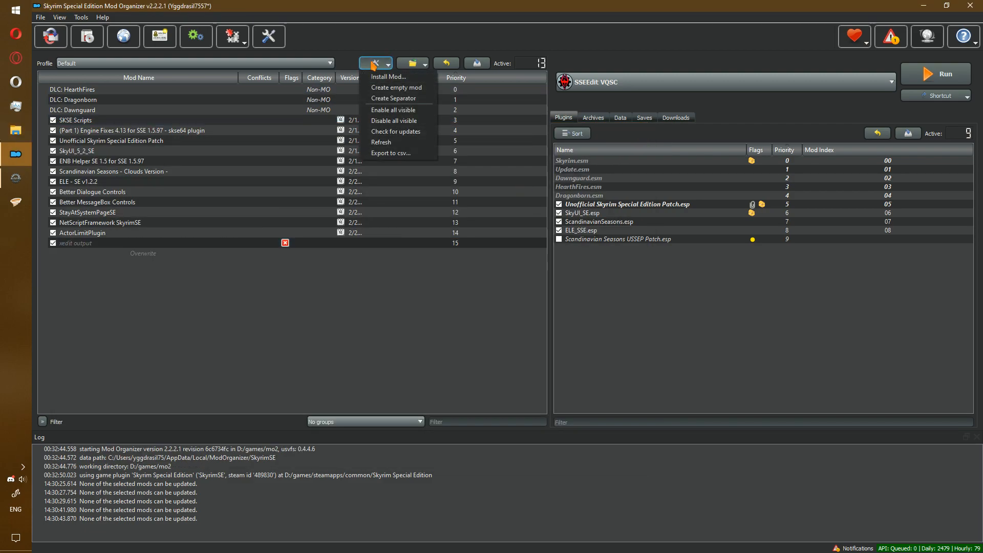
click(411, 143)
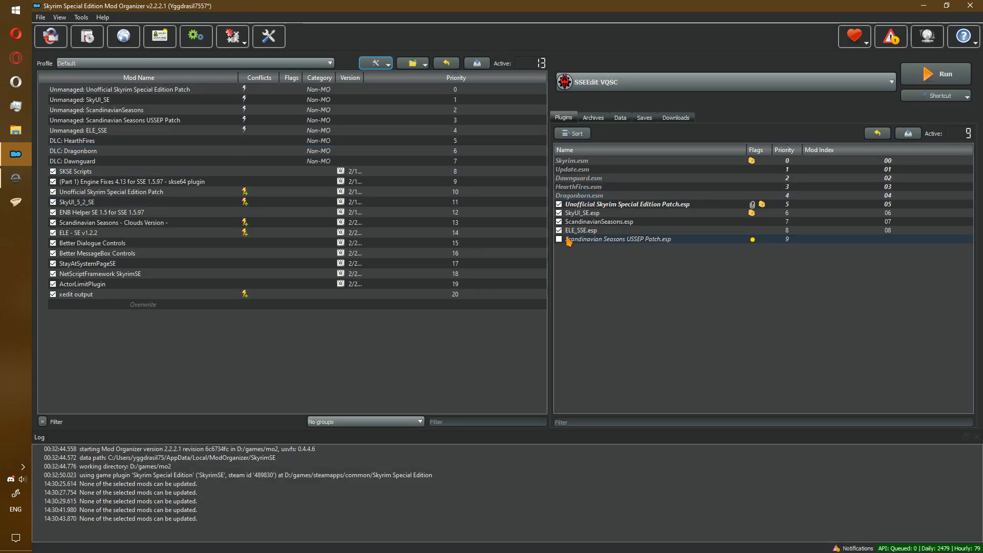
click(559, 239)
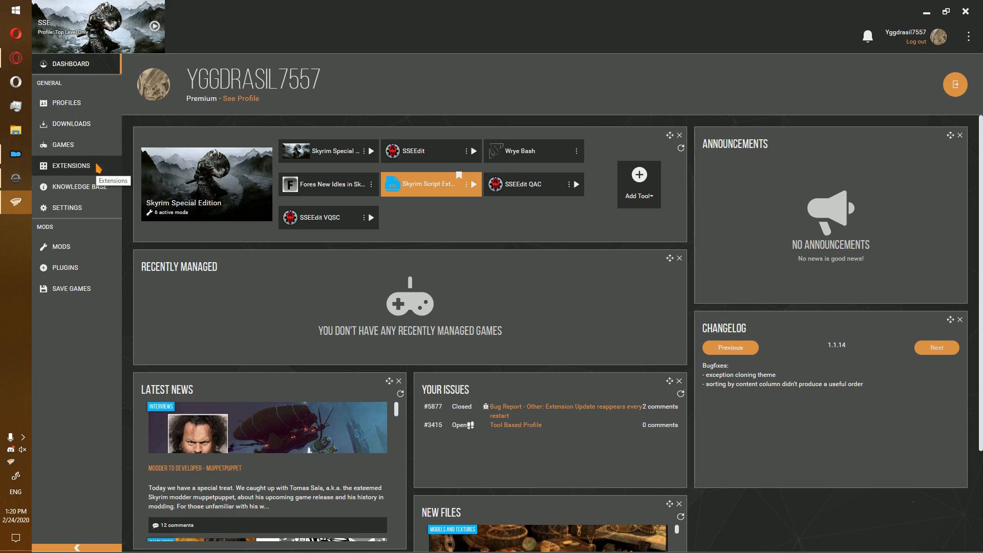
Find the xEdit Cleaning Extension among Vortex's available extensions and install it.
click(74, 217)
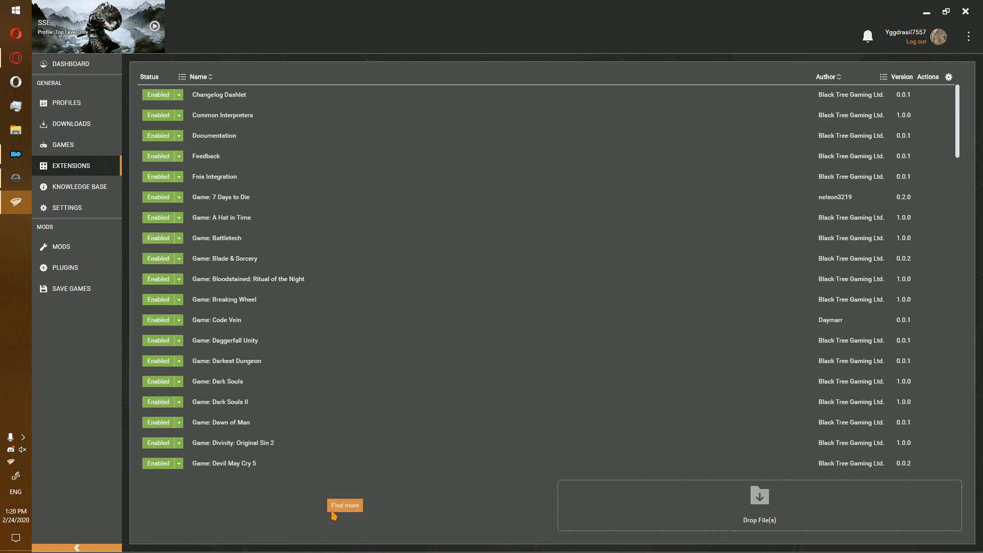
click(333, 510)
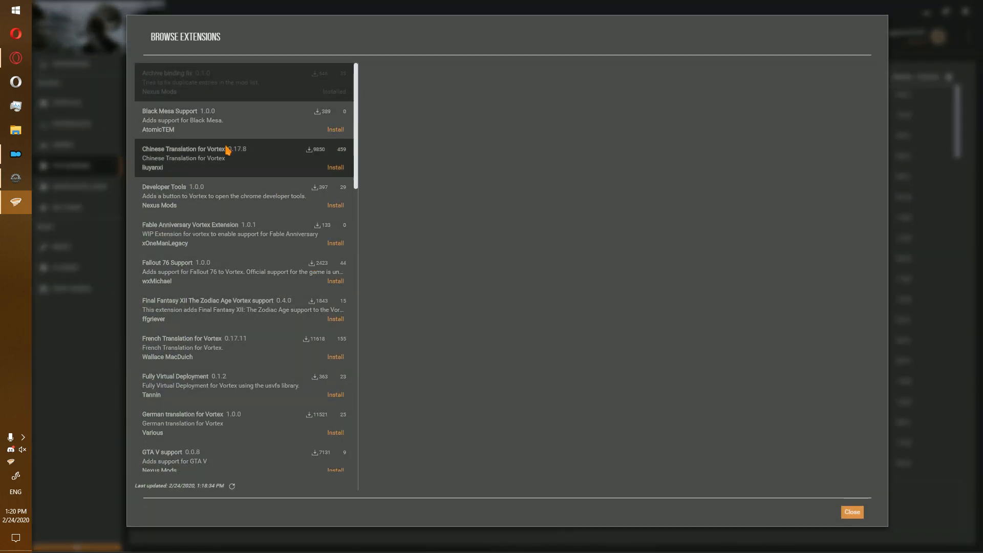
scroll(226, 359, down, 15)
click(306, 454)
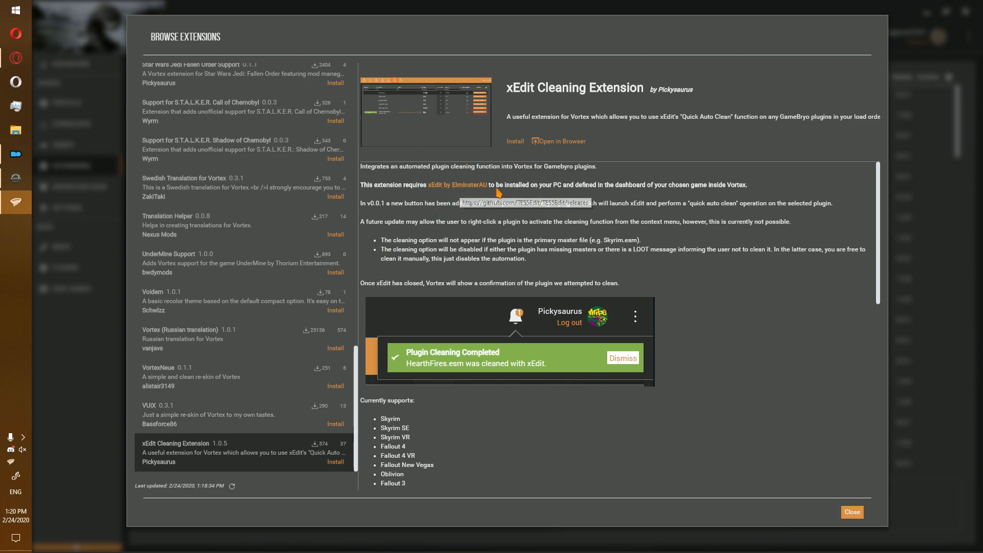
click(515, 142)
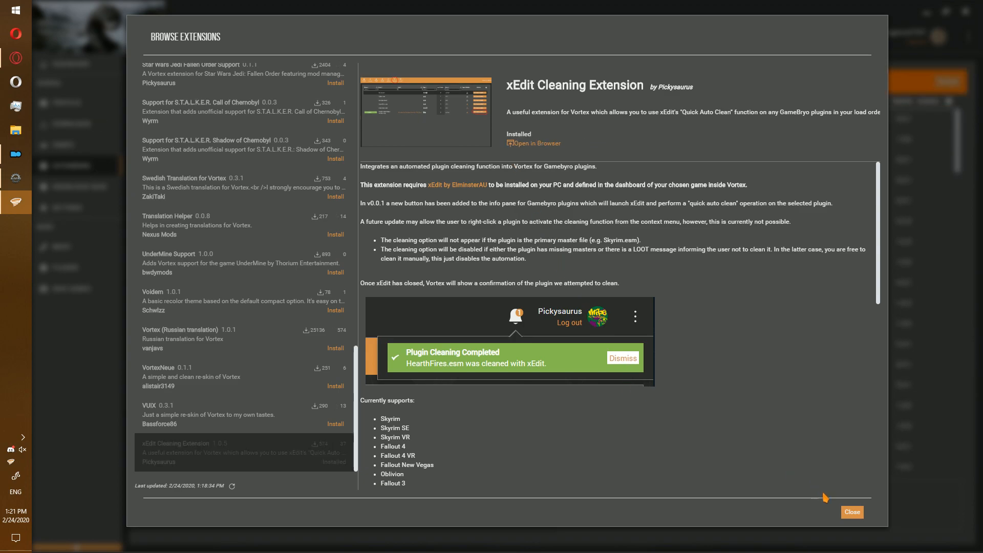
click(851, 512)
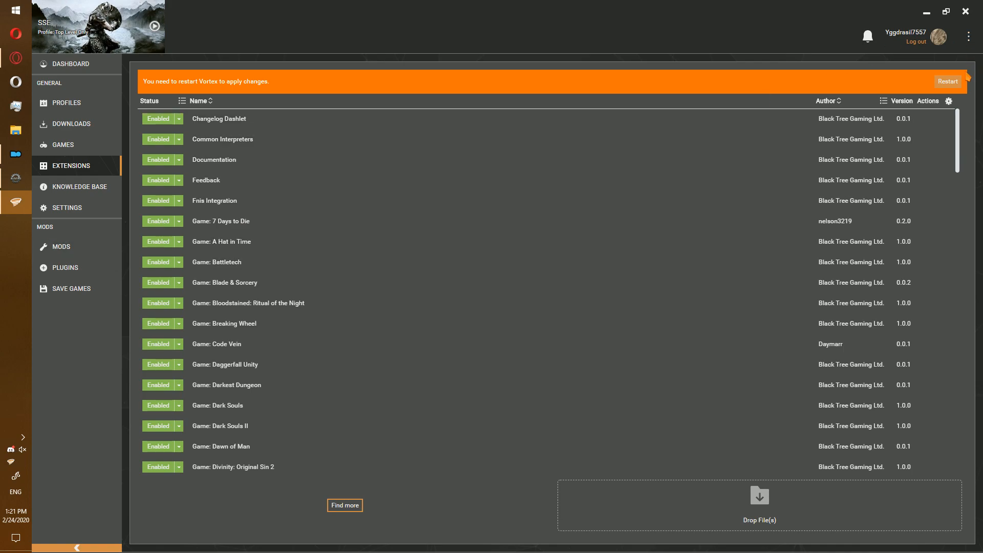
Restart Vortex and confirm Dragonborn.esm offers Clean with xEdit in the Plugins list.
click(947, 82)
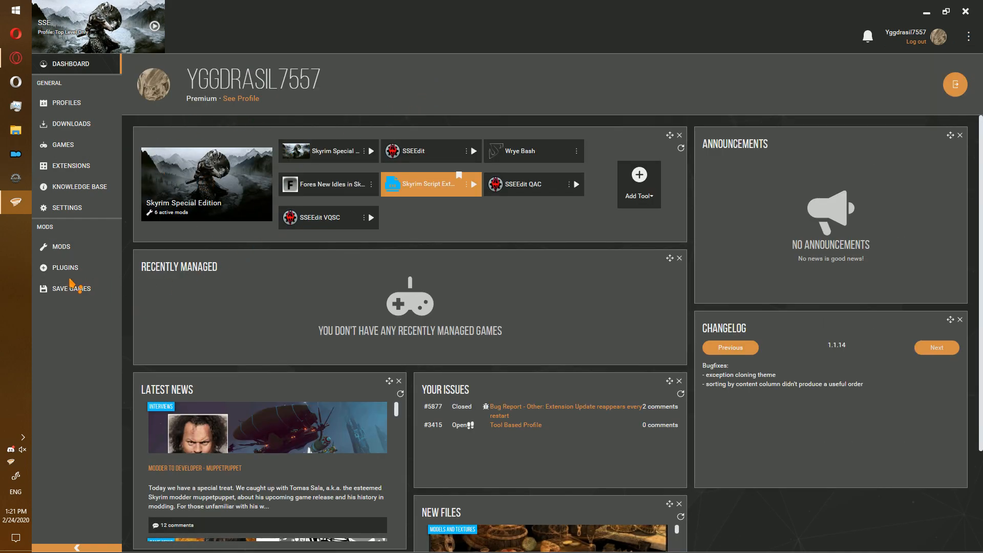
click(78, 275)
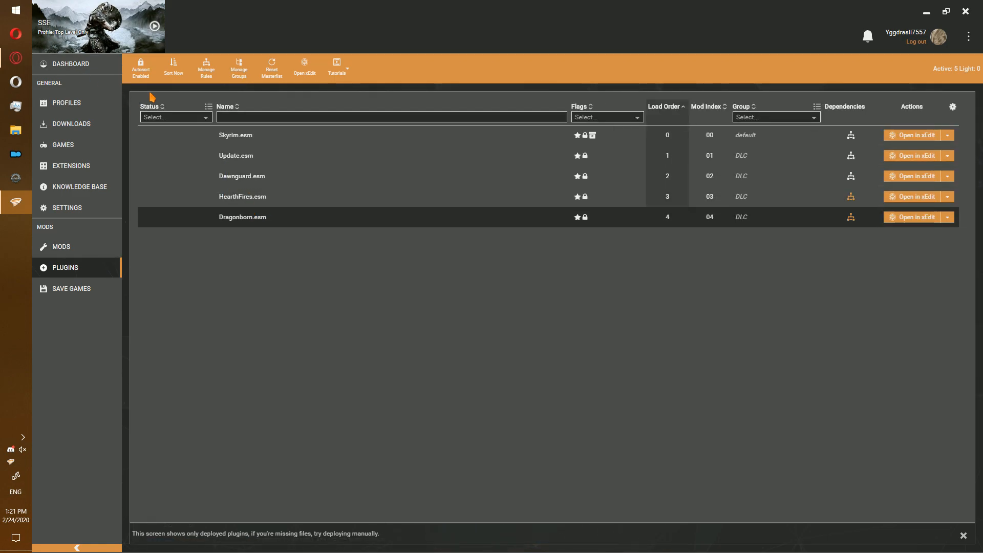
right_click(247, 219)
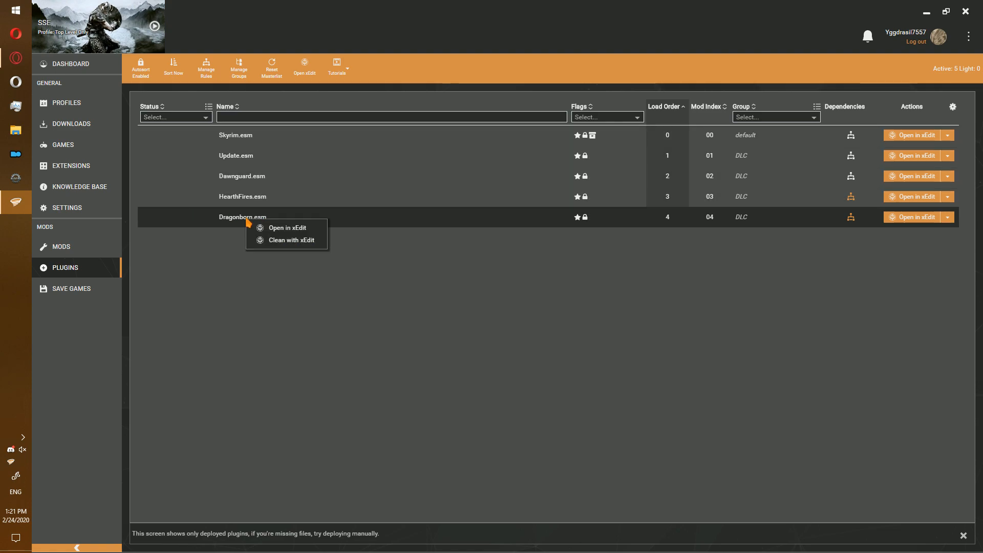